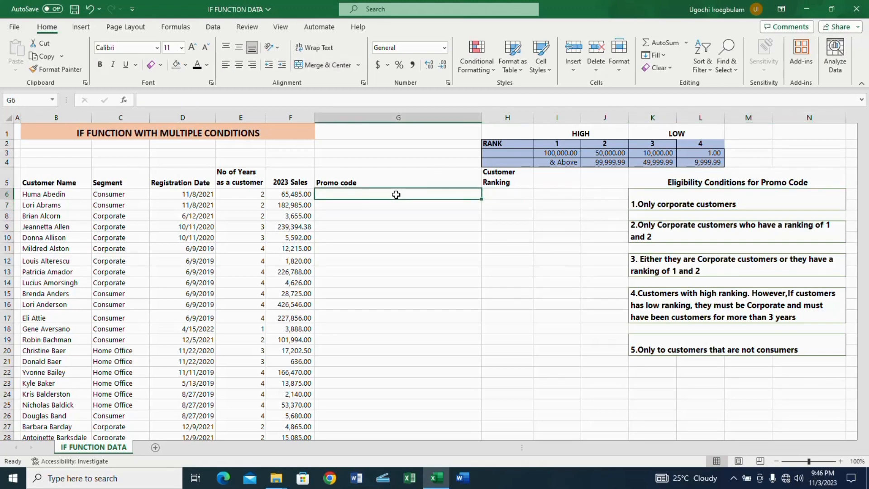
Start an IF formula in cell G6 that tests whether the segment in C6 equals "Corporate"
double_click(395, 194)
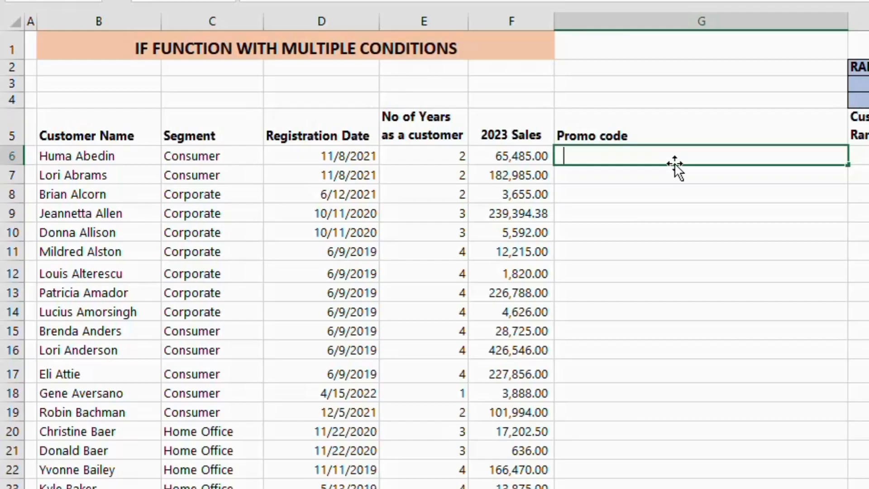
text(=if)
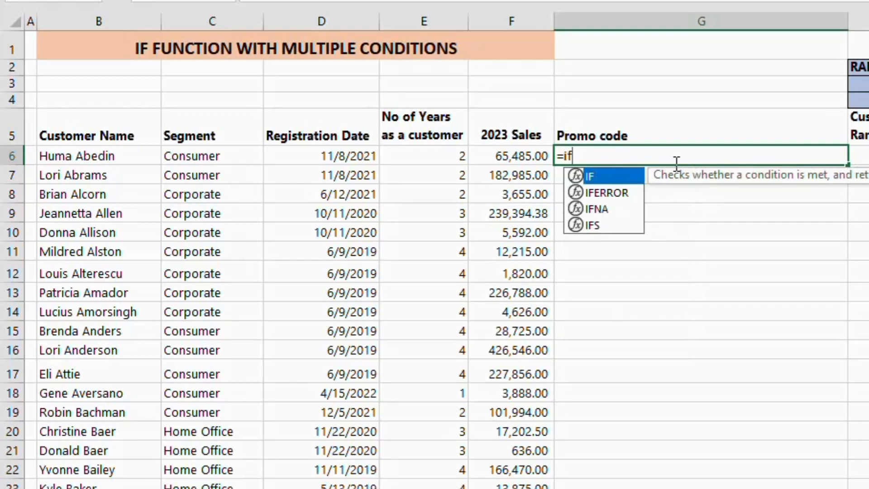
key(Tab)
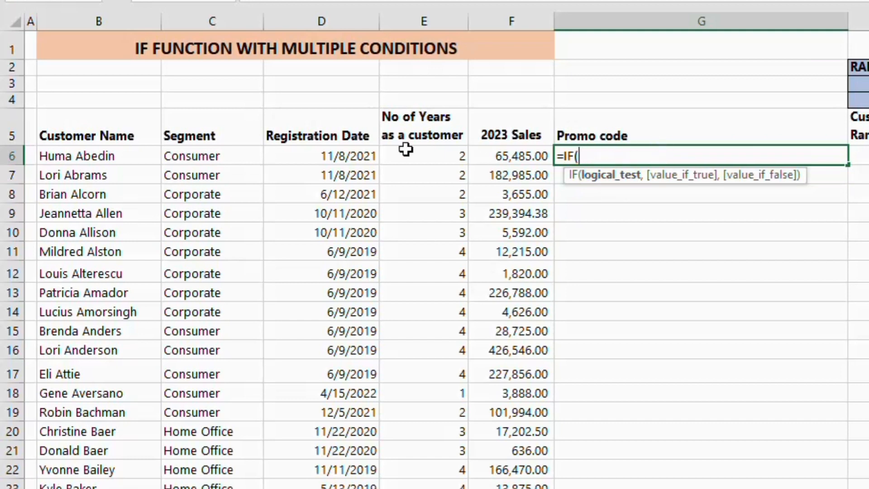
click(224, 156)
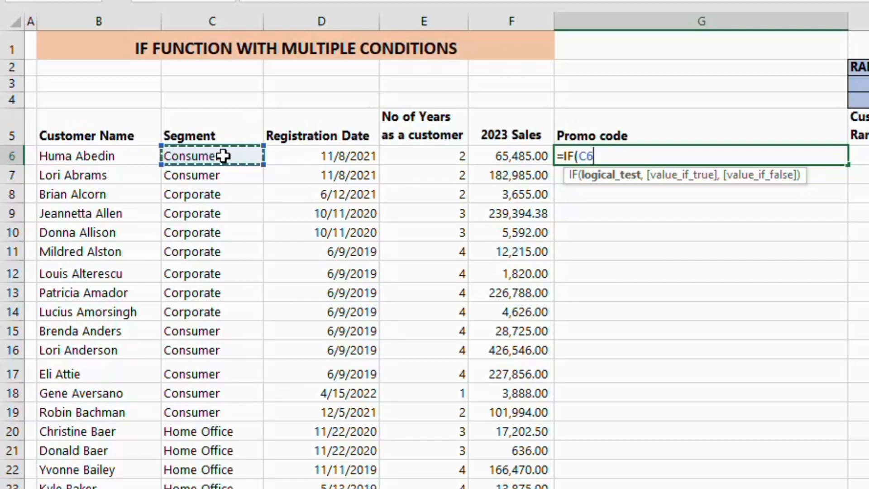
text(=")
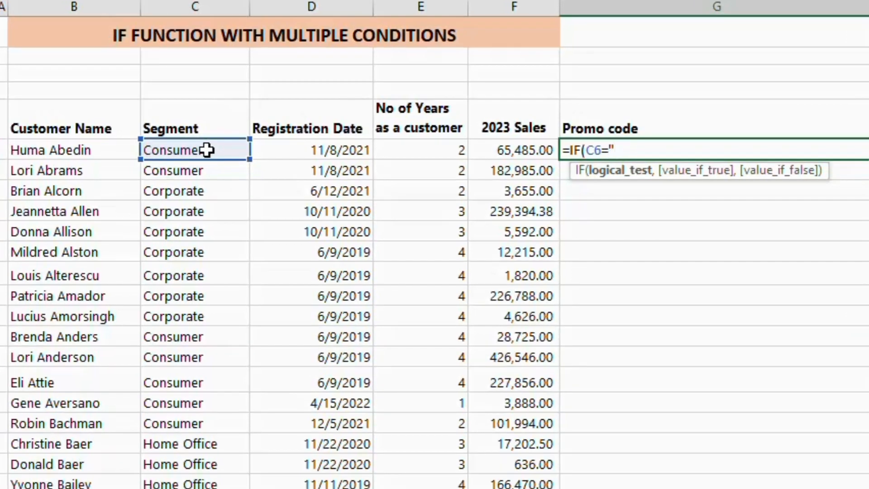
text(Corporate)
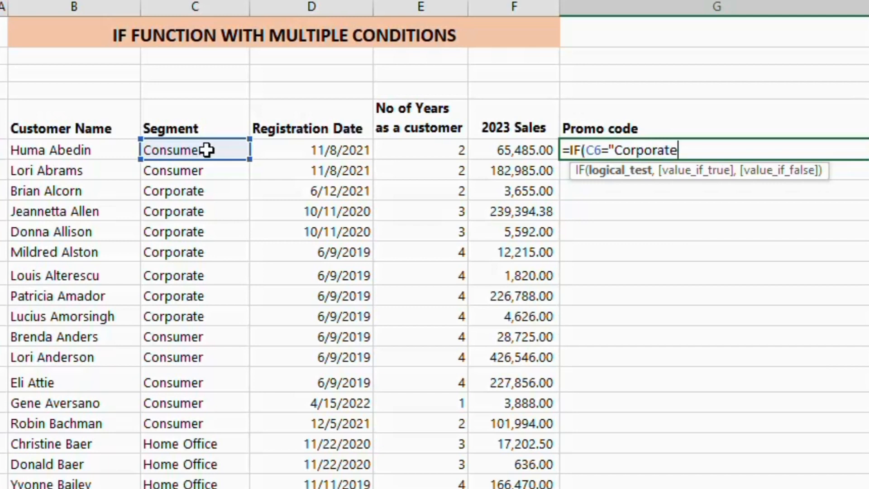
text(",)
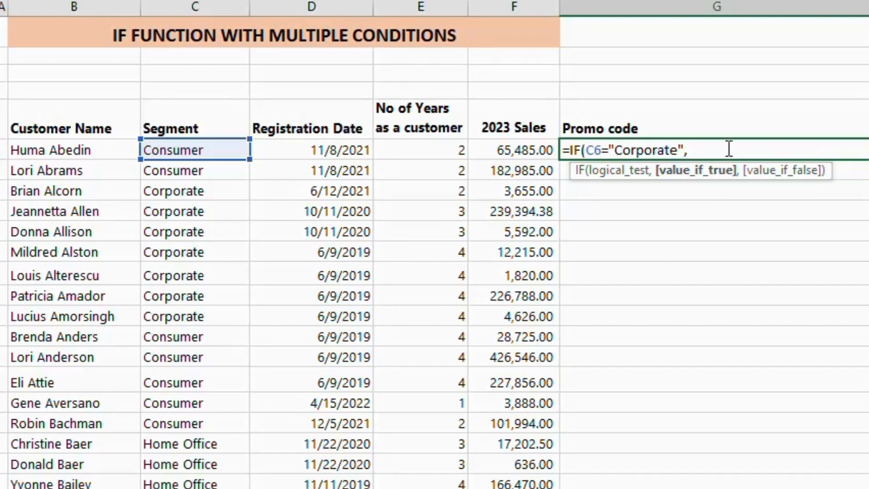
Complete the G6 formula so it returns "YES" when the test is true and "NO" when it is false
text("YES",)
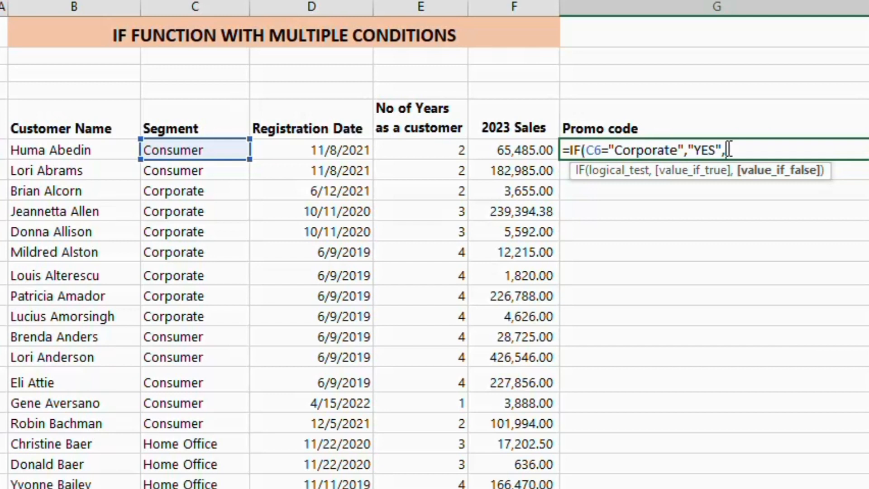
text("NO")
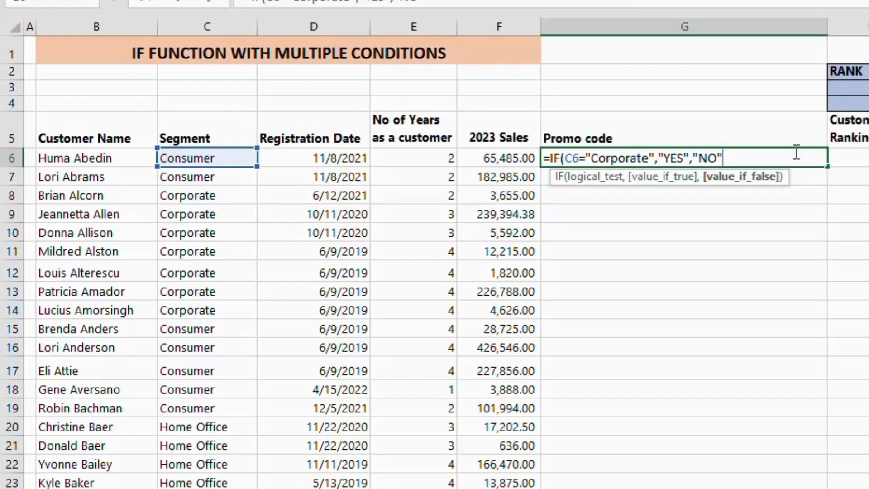
text())
key(Return)
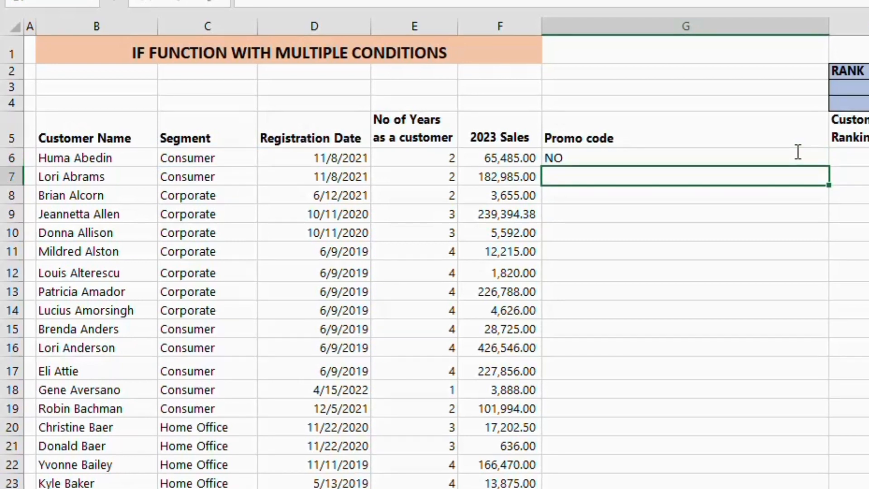
Fill the G6 formula down the Promo code column and check the outcome for the Corporate customer in row 8
click(761, 158)
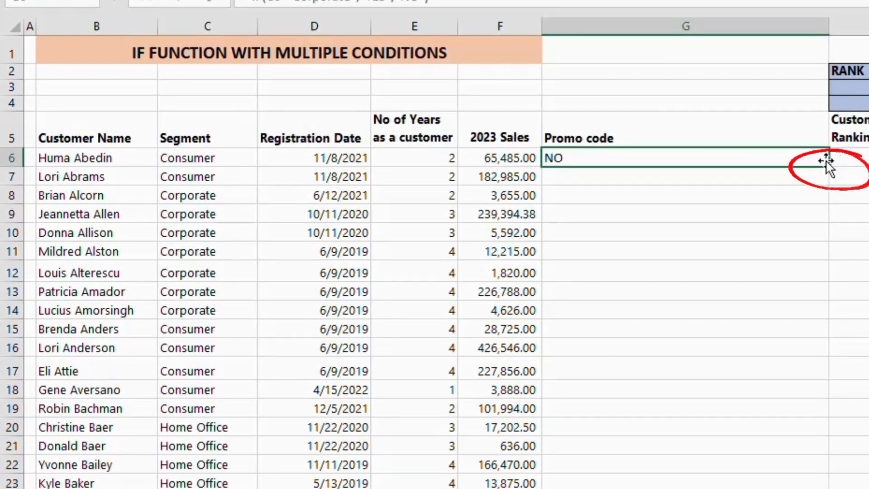
double_click(830, 168)
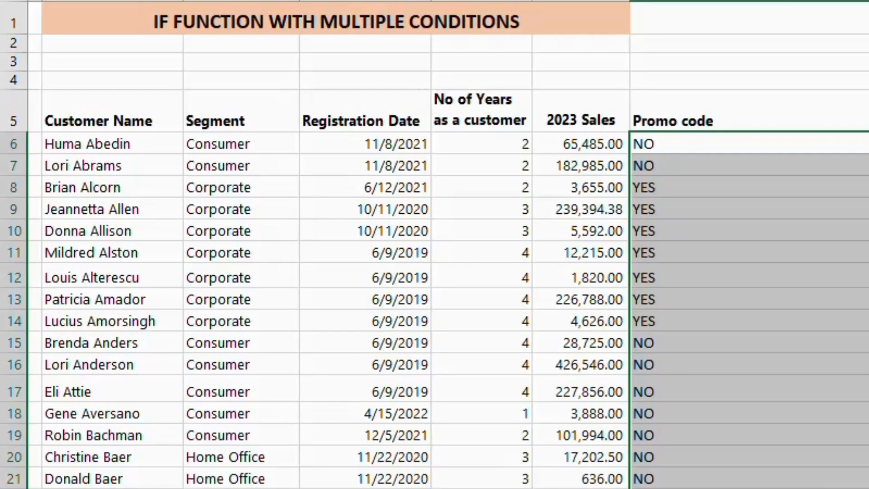
click(851, 153)
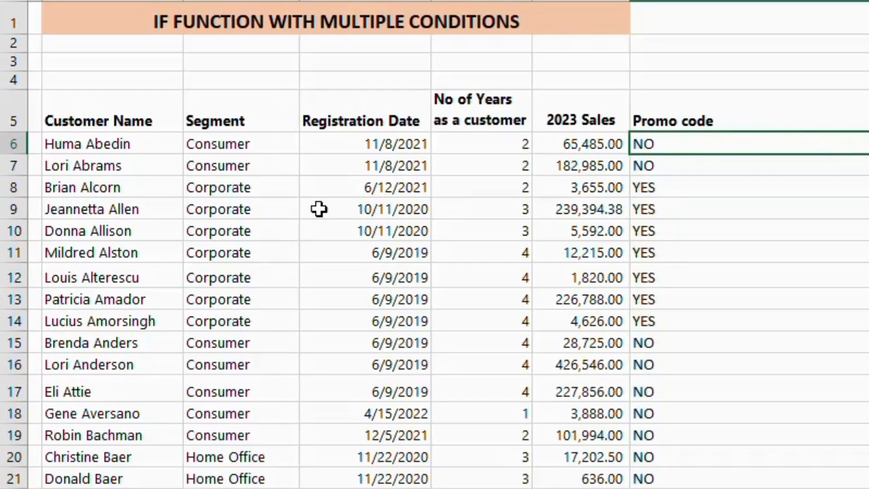
click(253, 185)
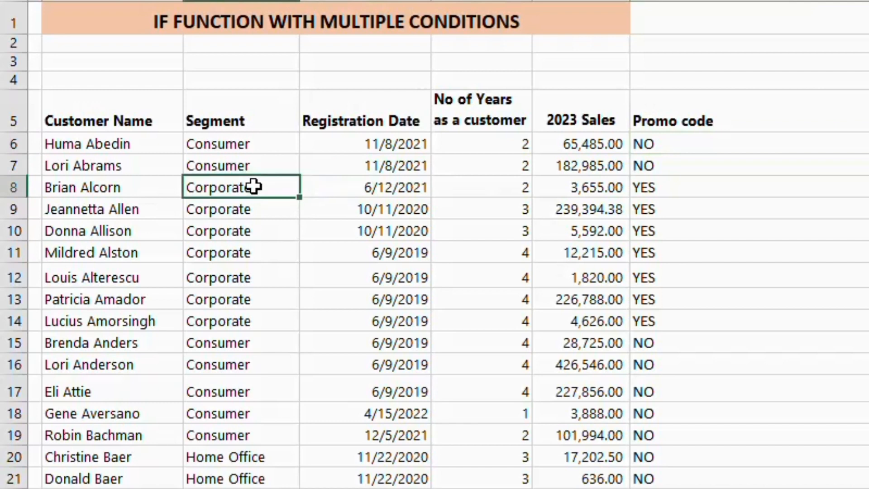
click(668, 188)
click(714, 137)
Conditionally format column G so cells containing the text YES get Green Fill with Dark Green Text
click(313, 160)
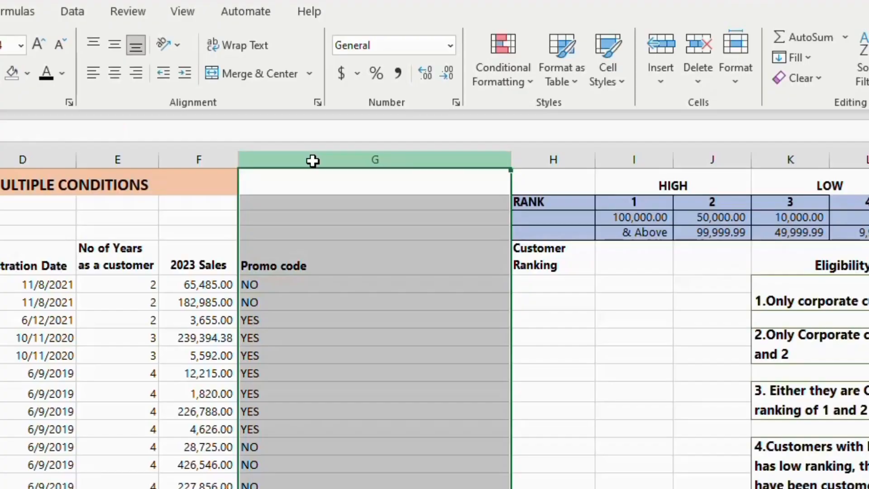
click(528, 85)
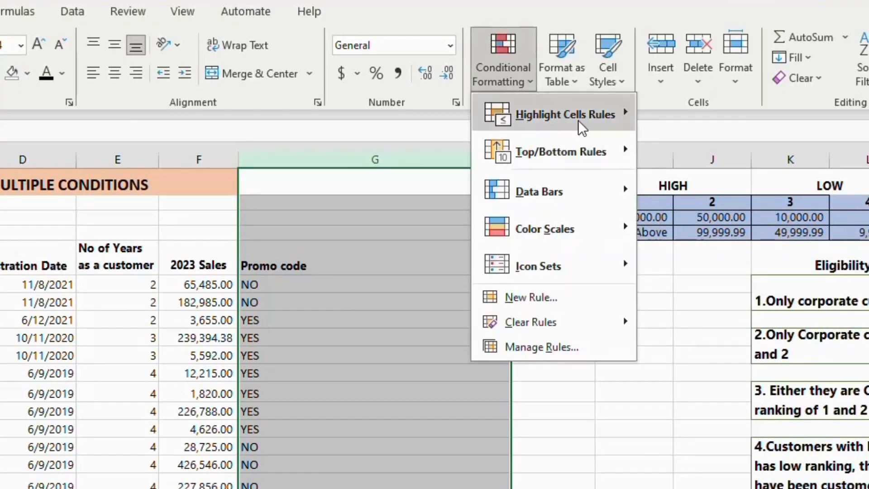
mouse_move(581, 128)
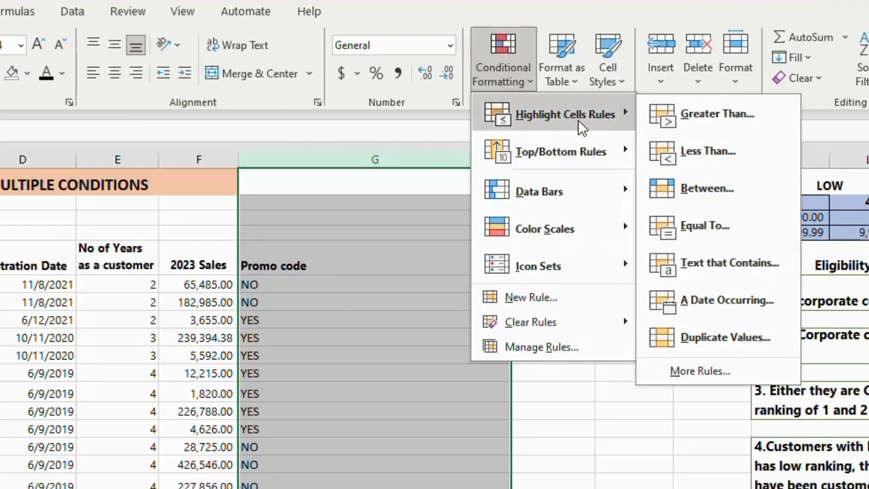
click(727, 268)
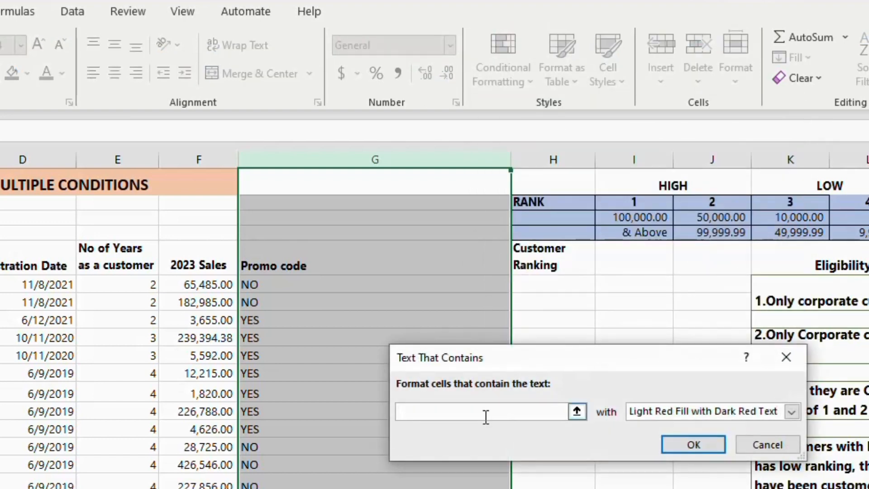
text(YES)
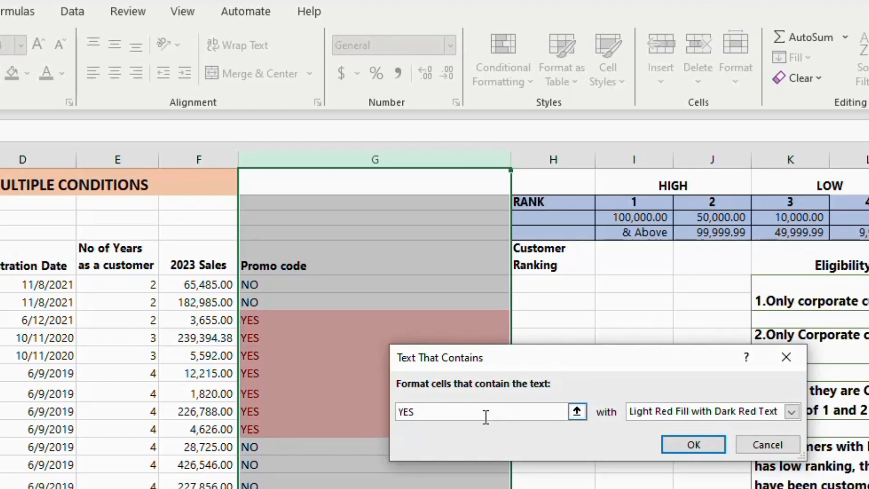
click(791, 412)
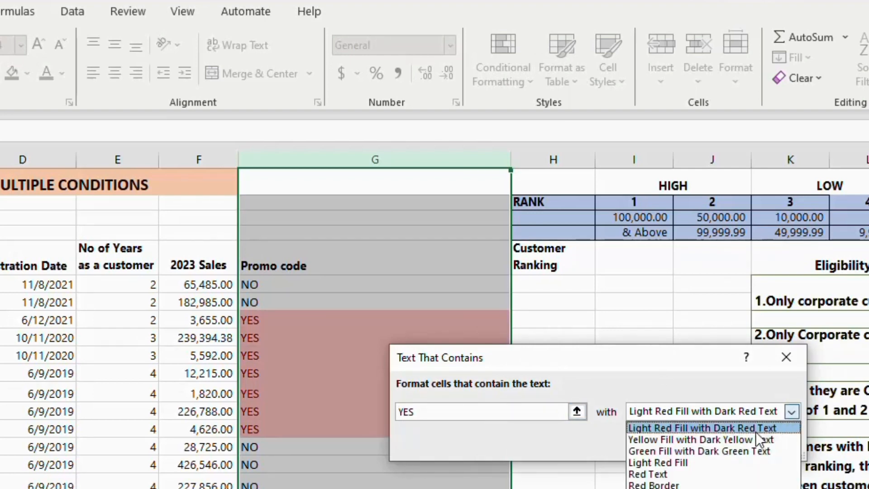
click(739, 450)
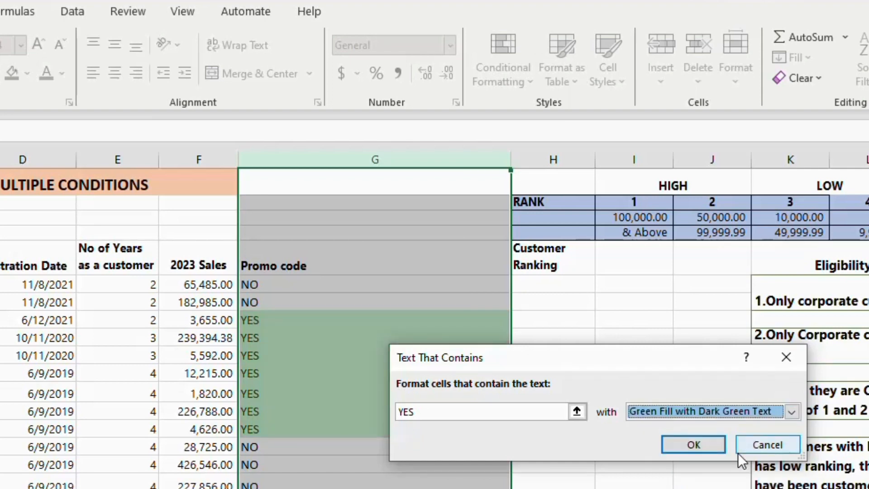
click(700, 444)
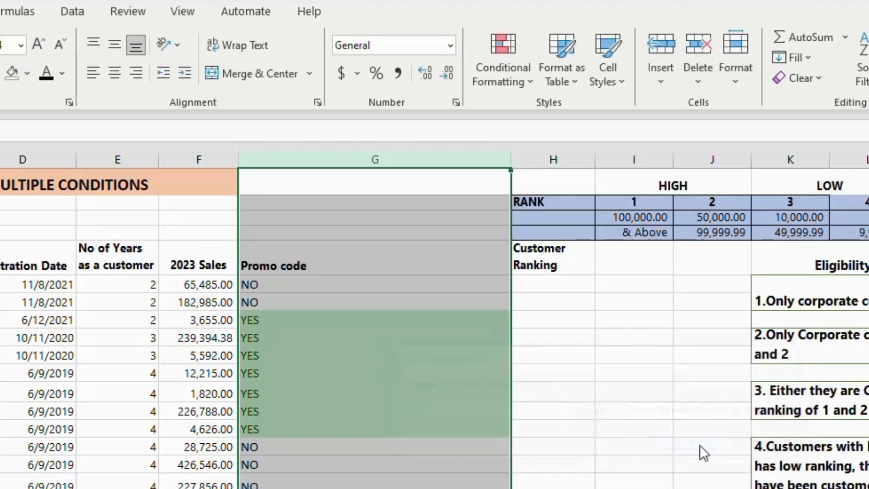
Examine the highlighted Promo code results from row 6 downward in column G
click(426, 303)
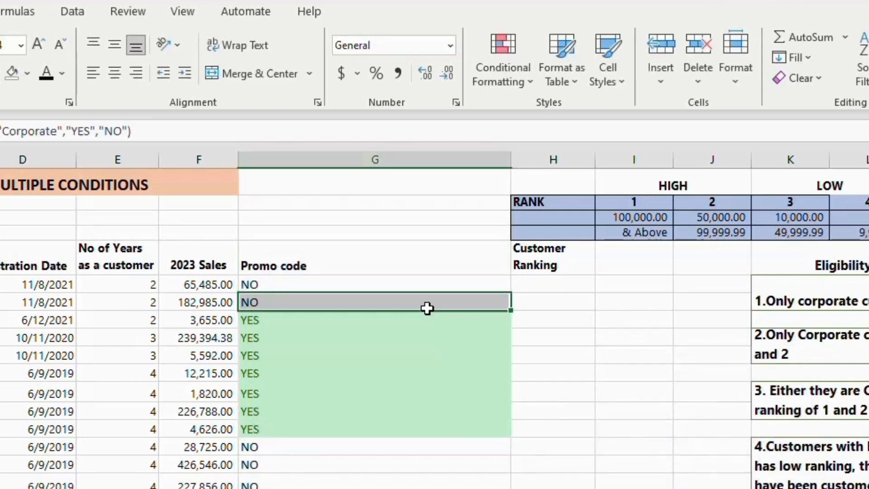
click(340, 286)
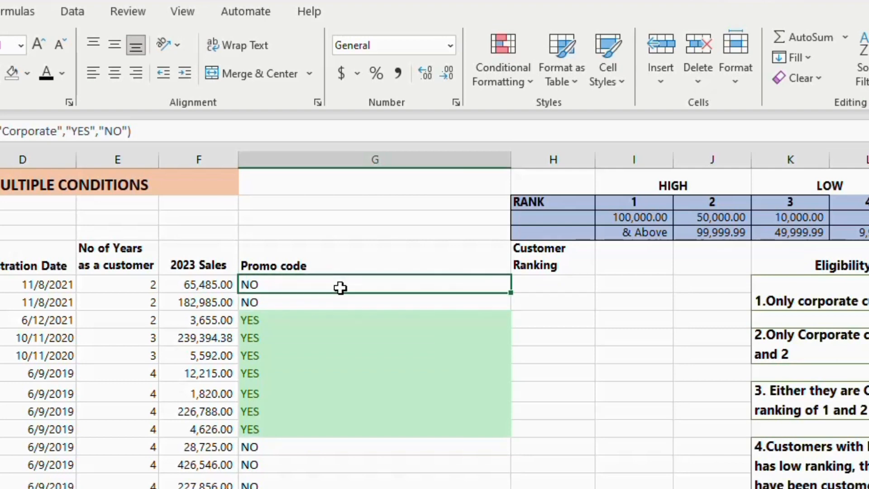
click(344, 324)
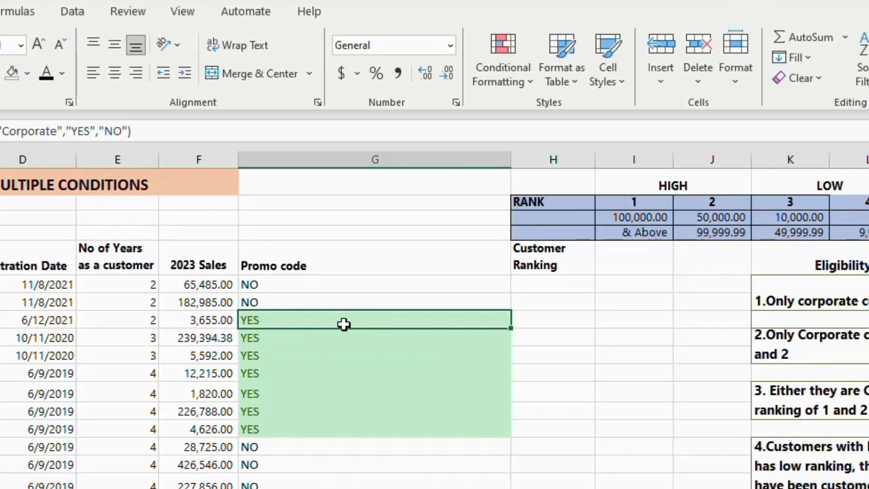
key(Down)
key(Down)
key(Down)
key(Down)
key(Down)
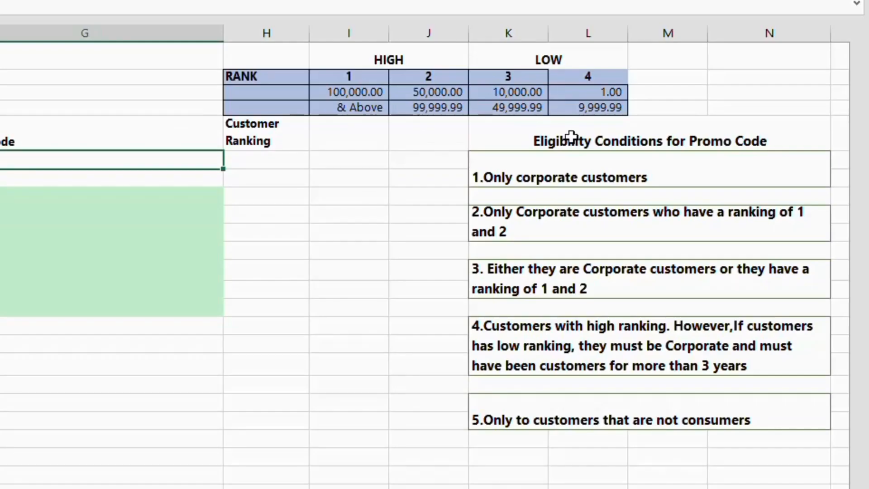
Review the second eligibility condition and the ranks 1 to 4 under HIGH and LOW in the rank table
click(566, 238)
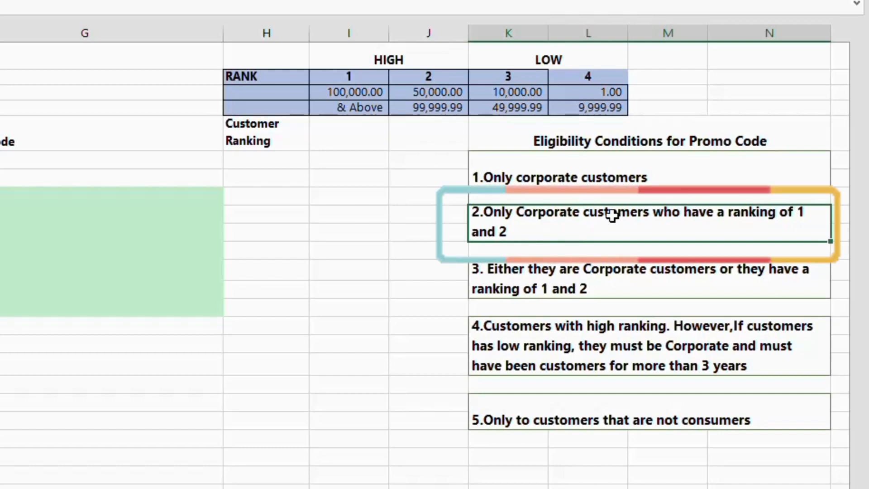
click(377, 78)
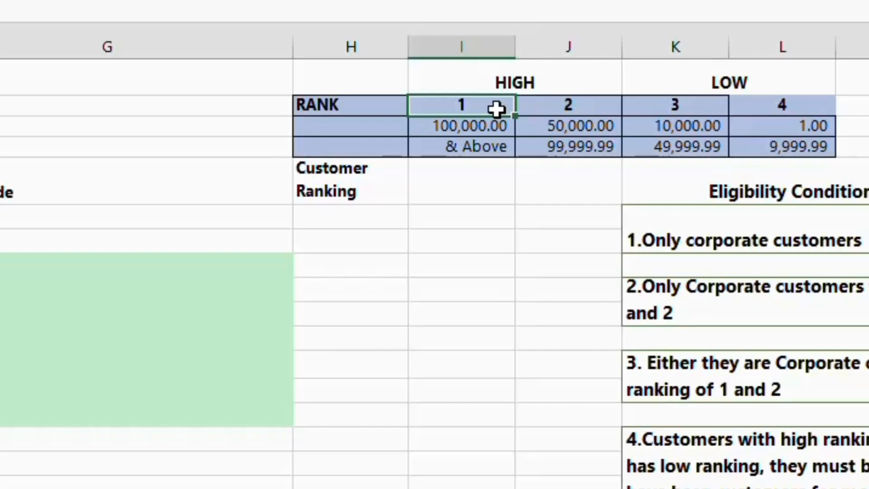
key(Right)
key(Right)
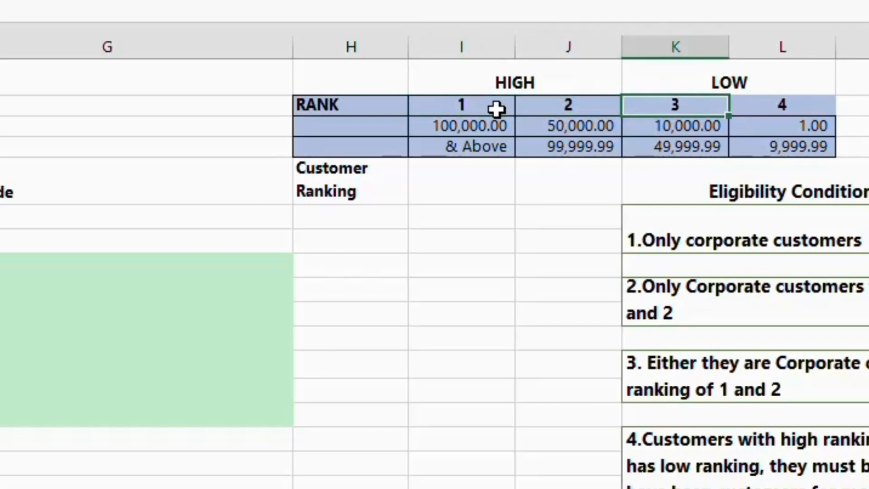
key(Right)
Examine the sales range that defines each rank from 1 to 4 in the rank table
click(491, 126)
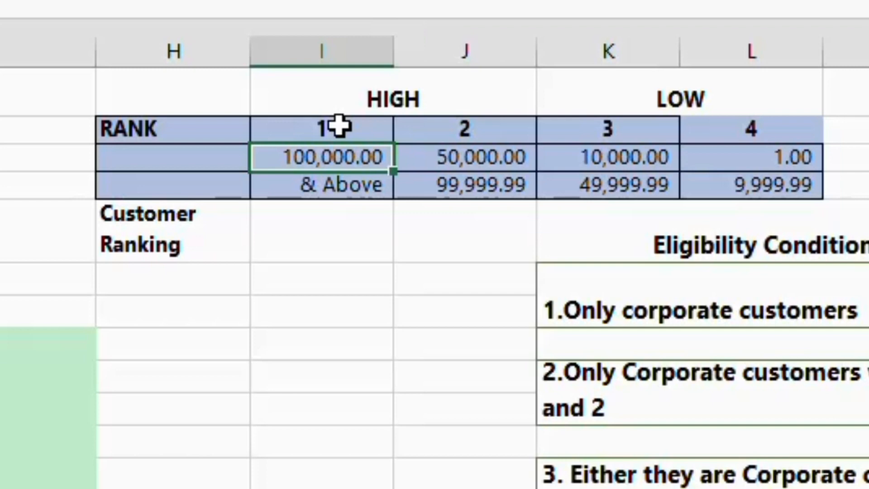
click(374, 132)
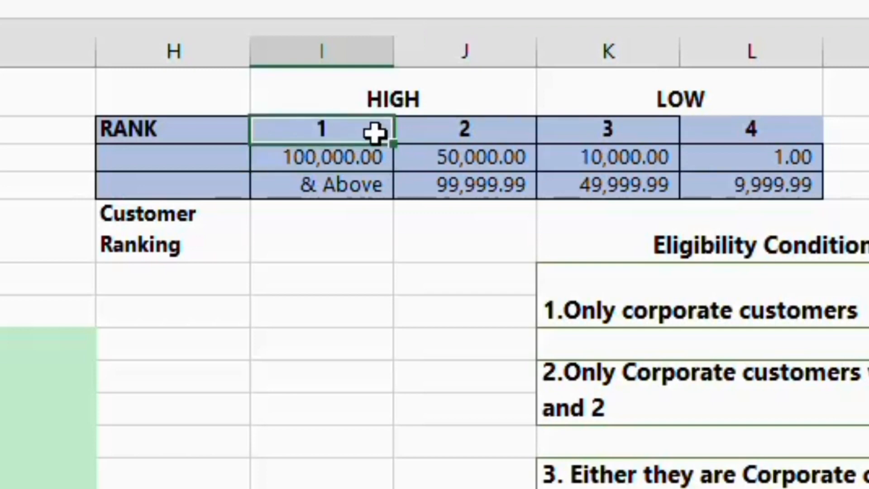
click(509, 155)
click(504, 183)
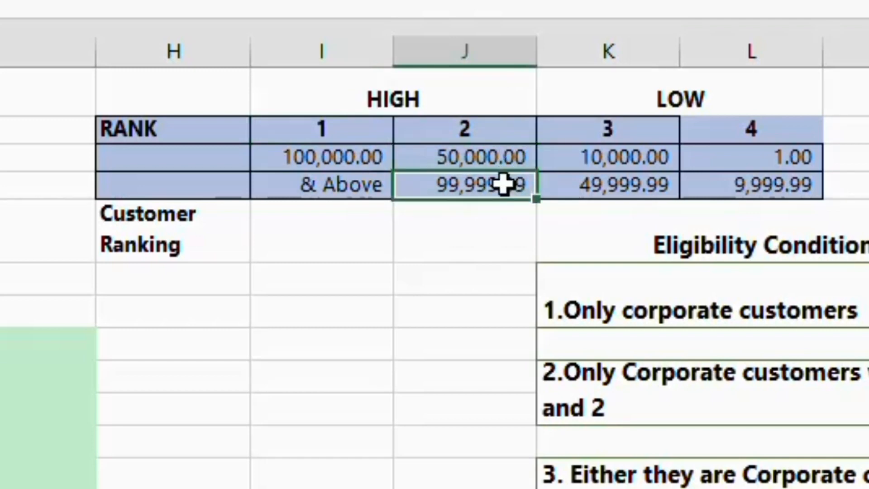
click(499, 122)
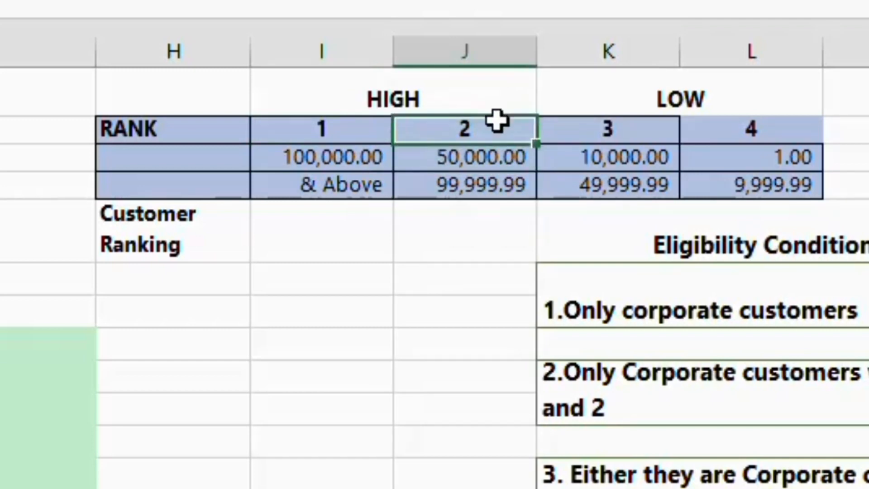
click(630, 156)
click(632, 183)
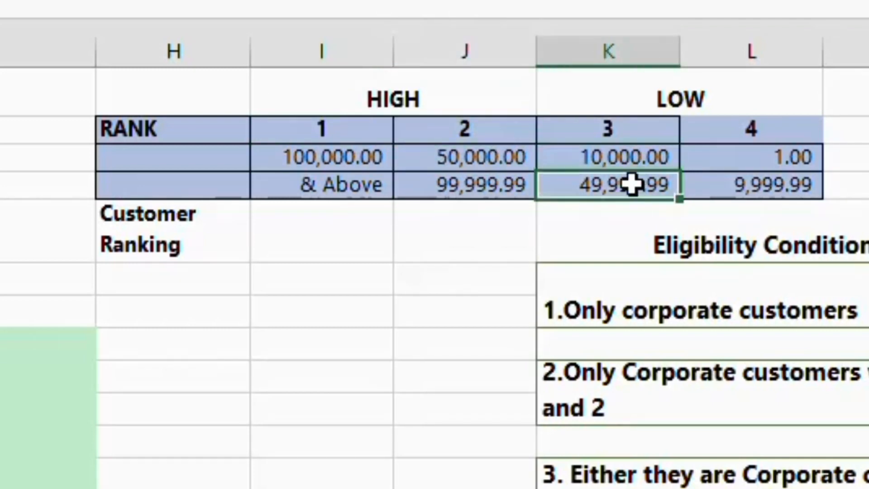
click(640, 130)
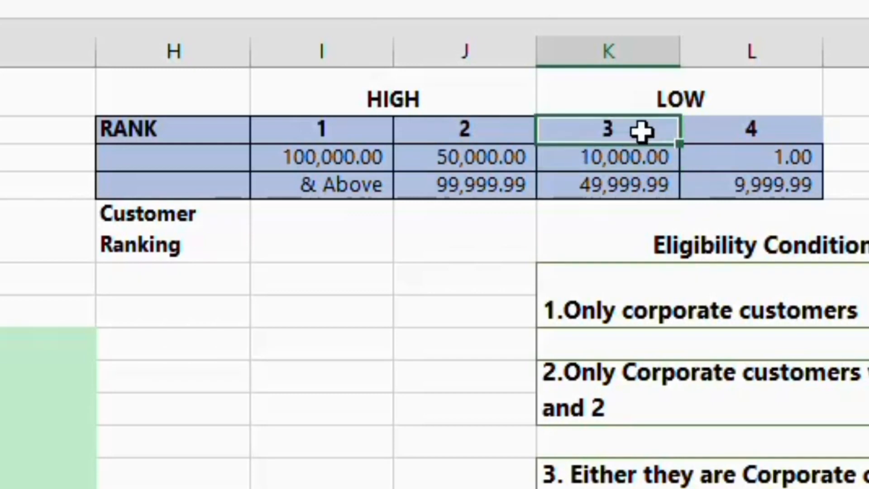
click(784, 159)
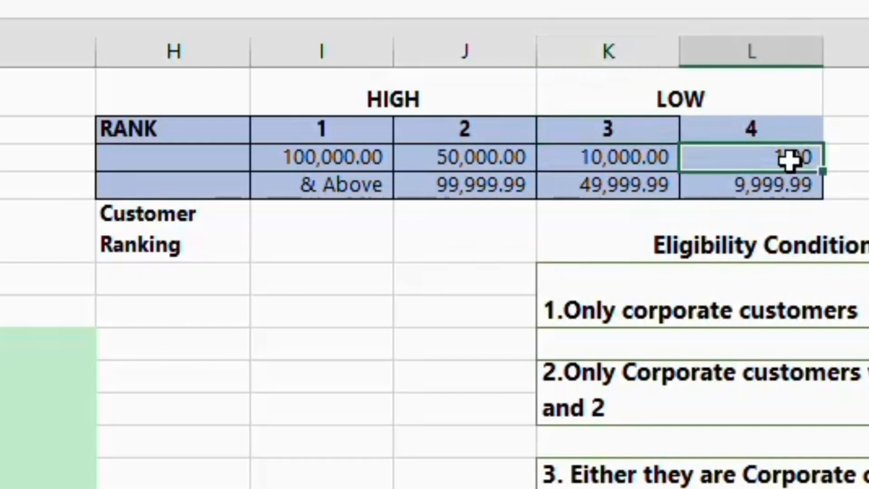
Start the Customer Ranking formula in H6 as =IF(F6>= to test the customer's 2023 sales
click(212, 273)
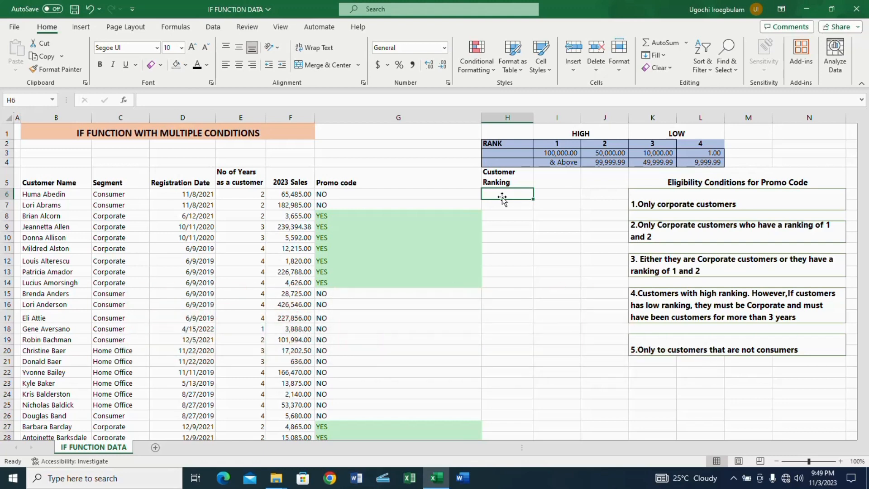
text(=)
text(I)
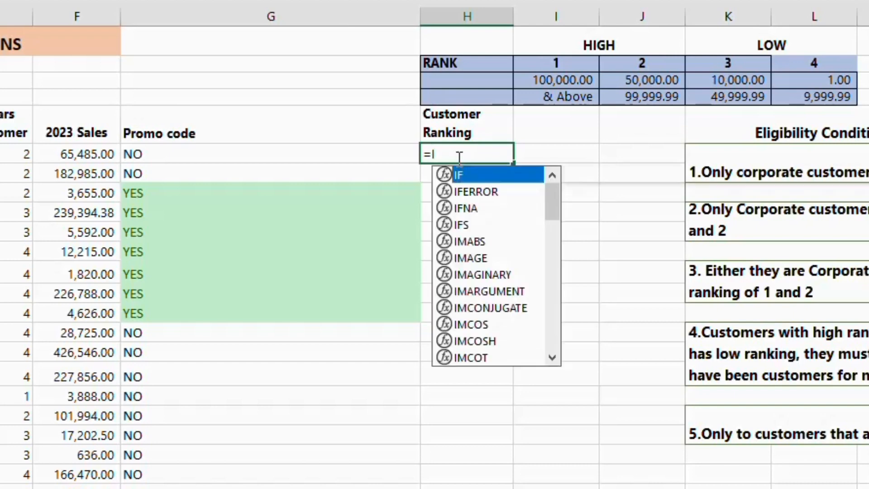
text(F()
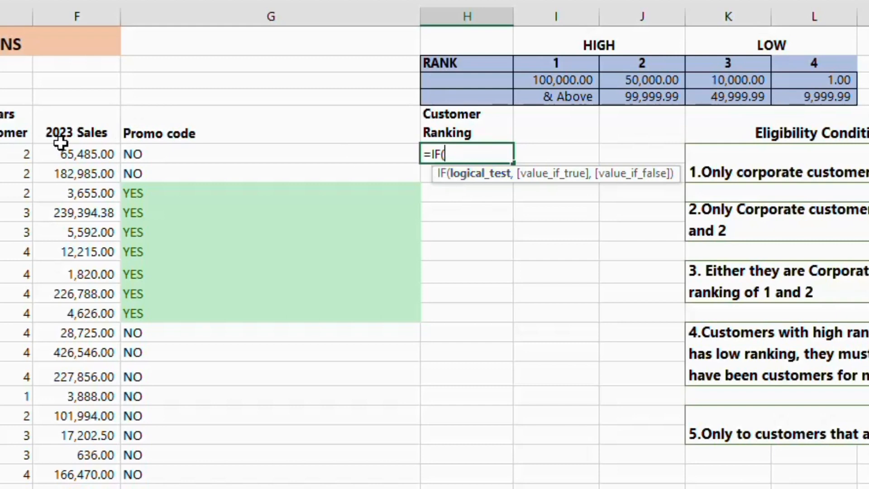
click(86, 150)
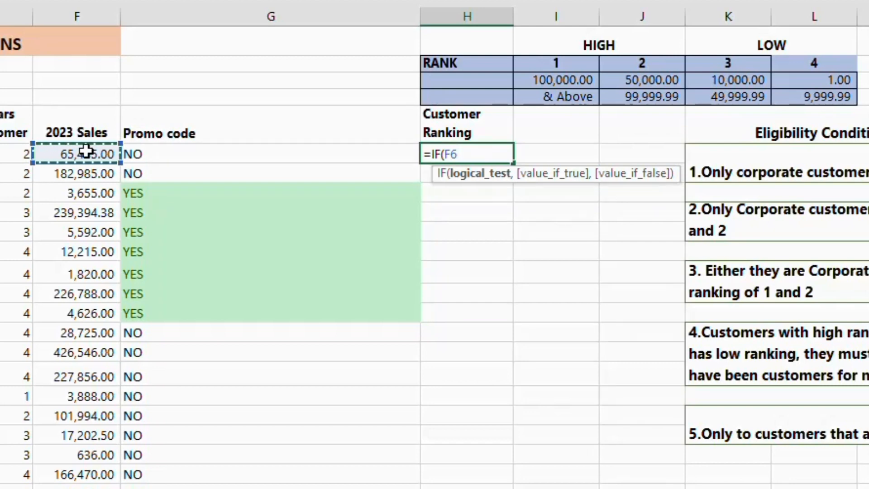
text(>)
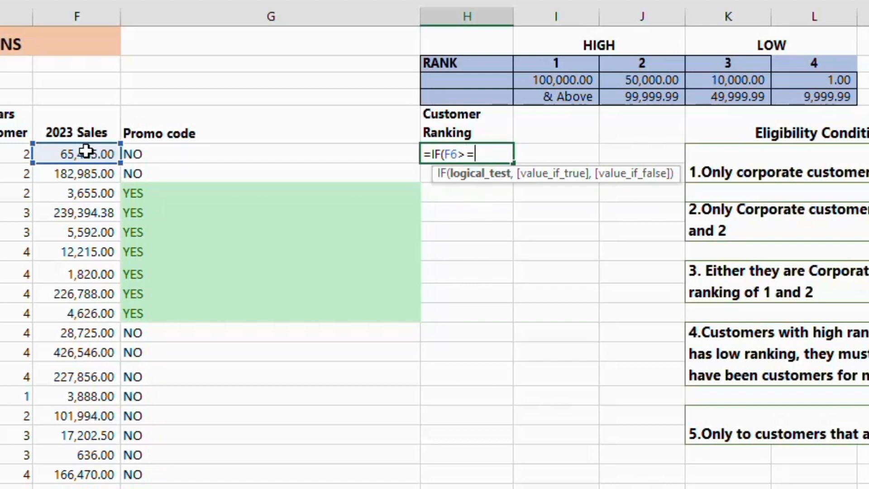
text(=100000)
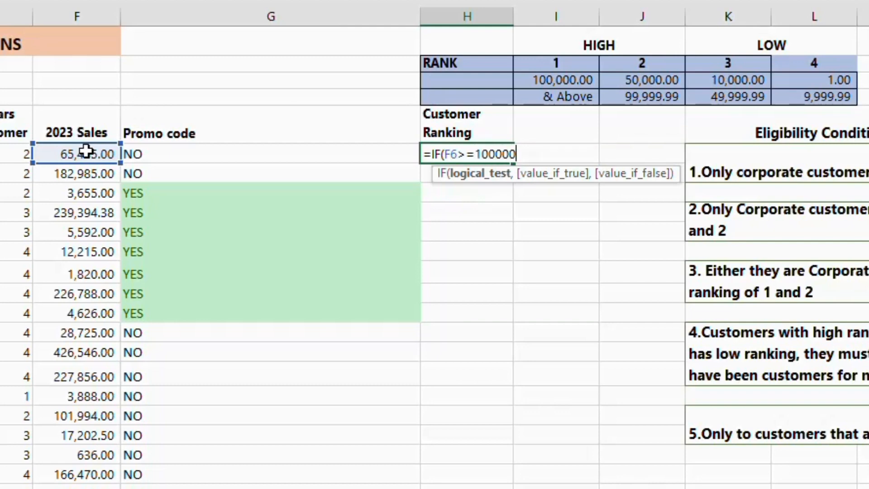
text(,)
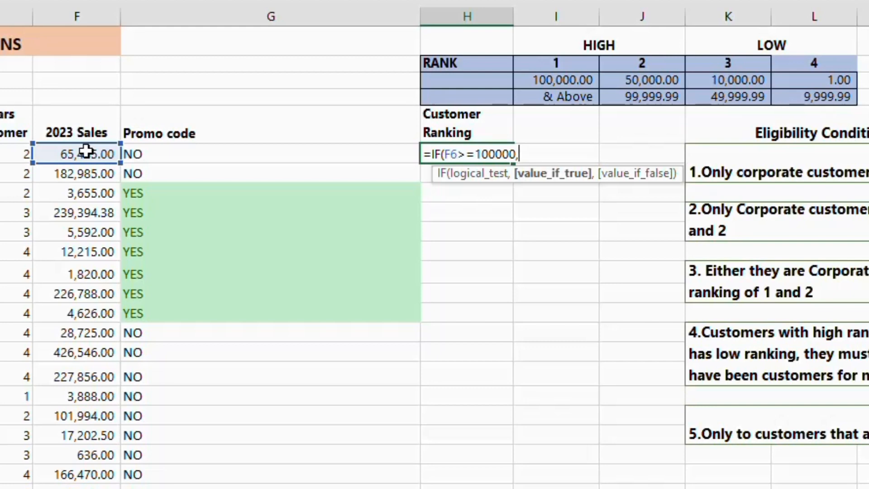
key(BackSpace)
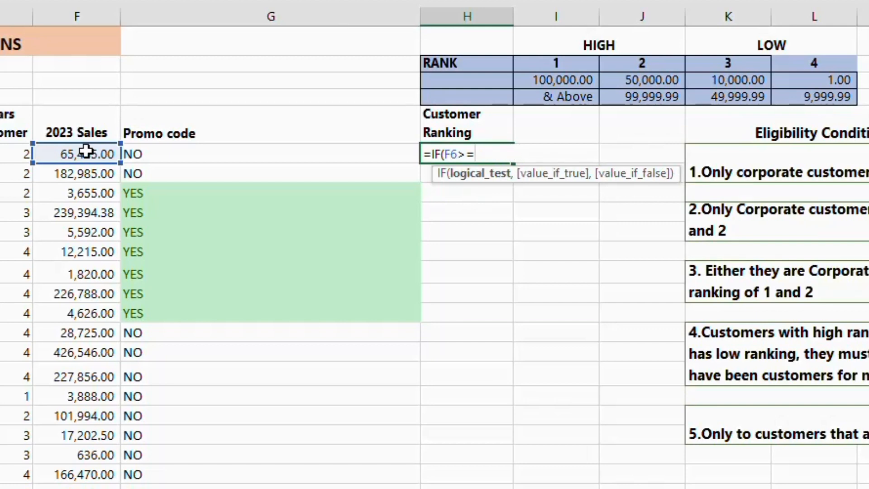
Complete the first IF test in H6 against $I$3 and return the rank in $I$2 when true, using absolute references
click(557, 80)
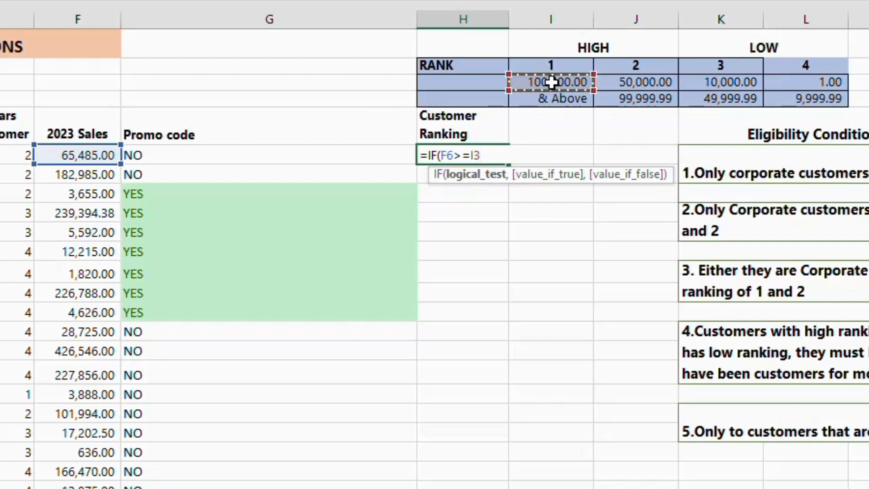
key(F4)
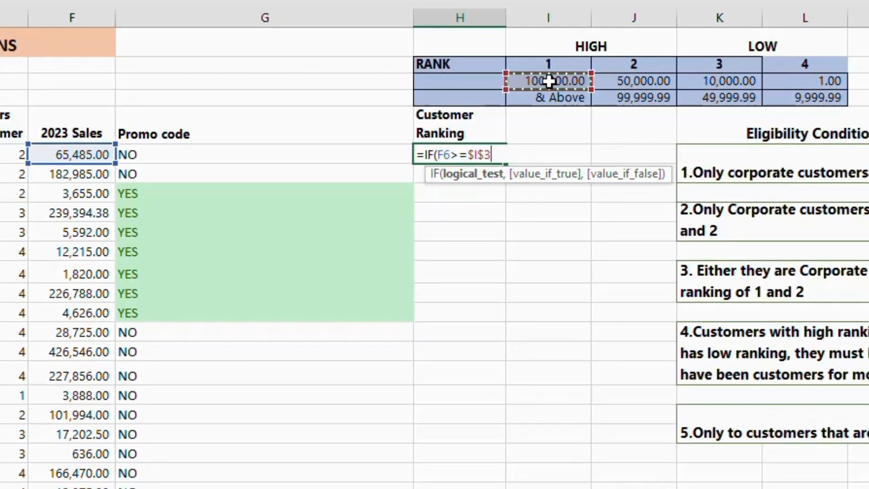
text(,)
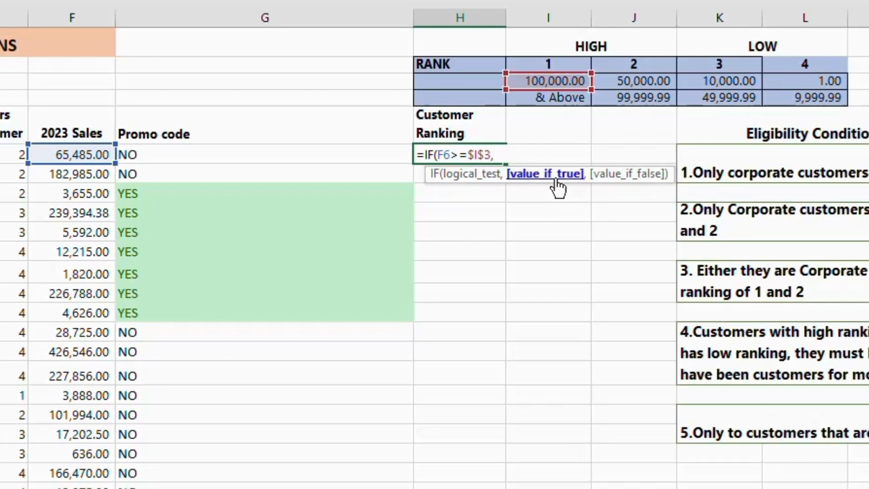
click(560, 63)
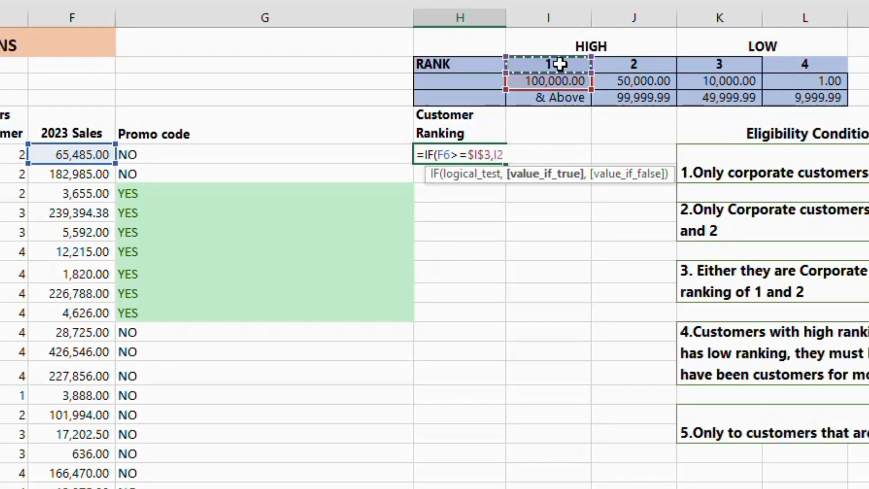
key(F4)
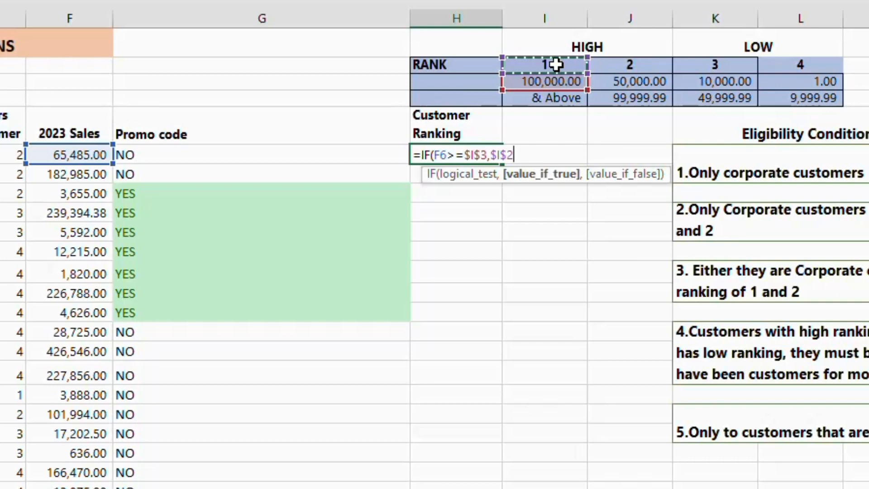
key(F4)
text(,)
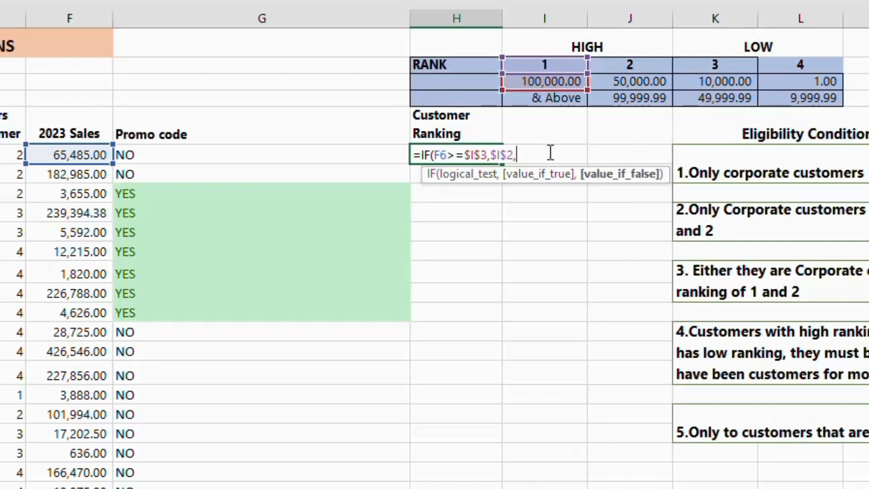
Nest a second IF in the H6 formula that tests F6>=$J$3 and returns the rank in $J$2
text(IF)
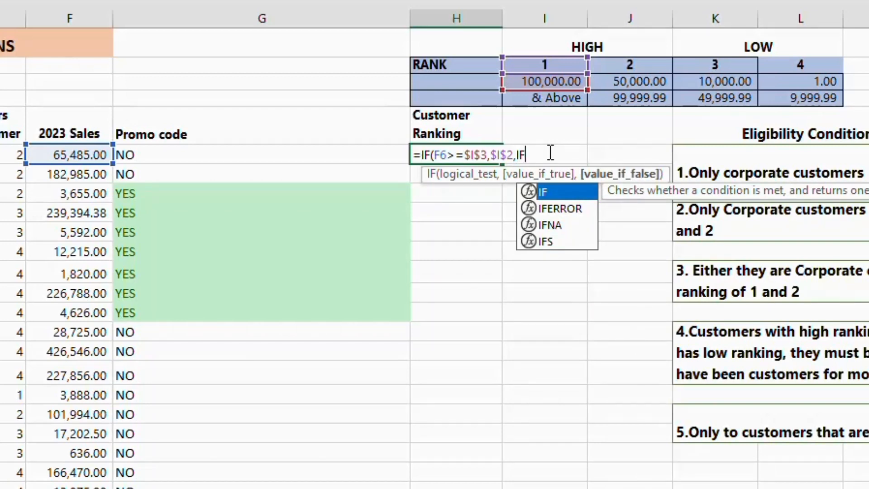
text(()
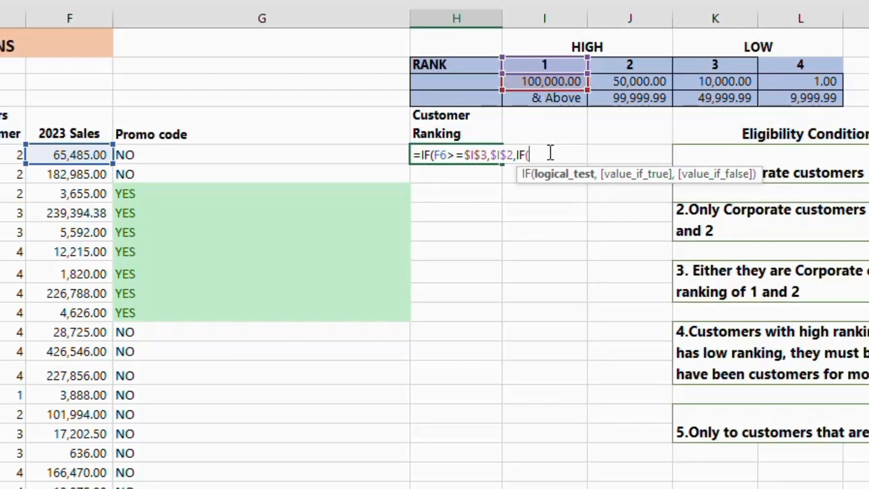
click(91, 153)
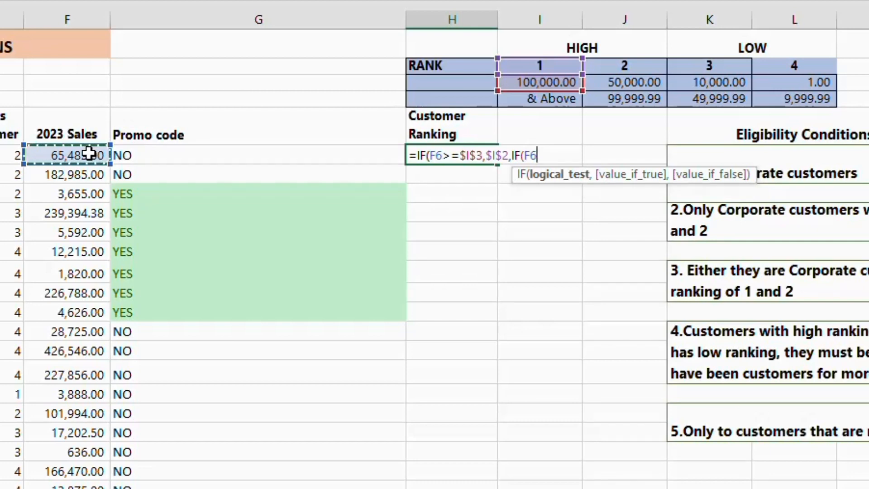
text(>=J3)
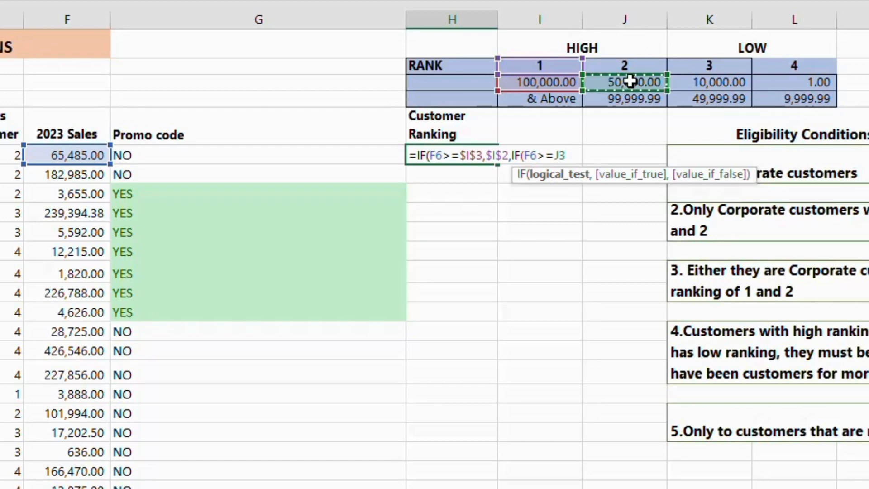
key(F4)
key(F4)
text(,)
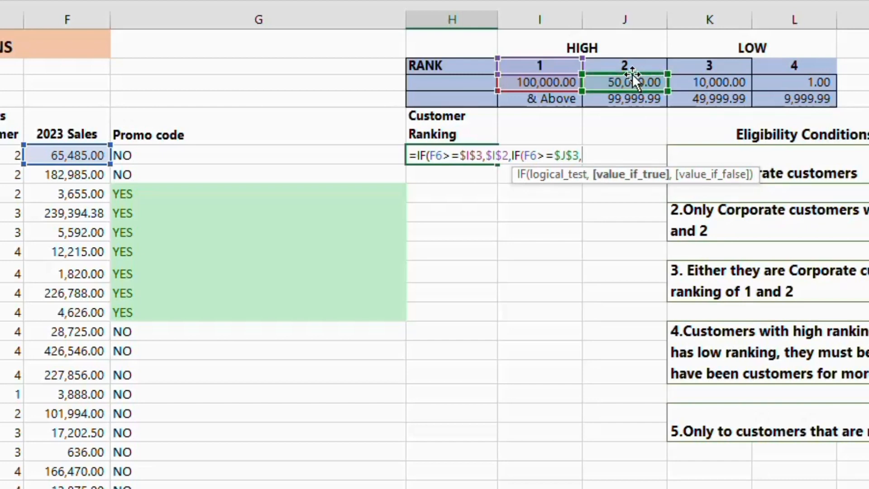
click(634, 66)
key(F4)
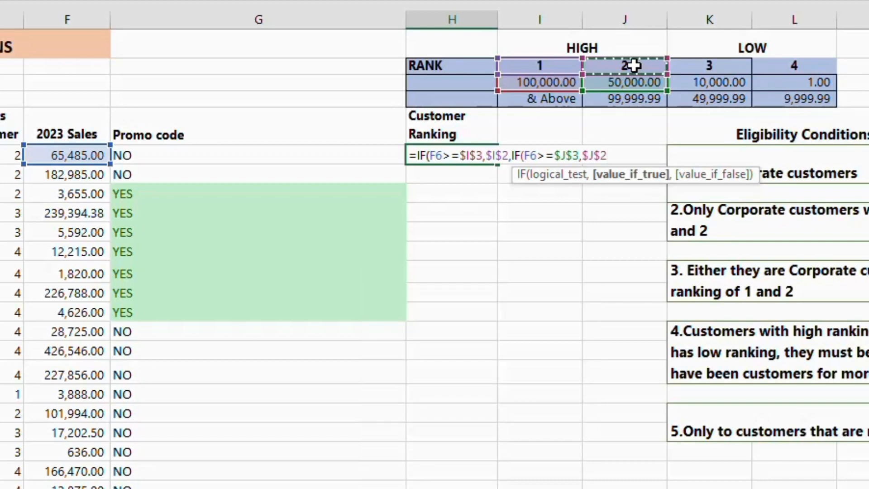
text(,)
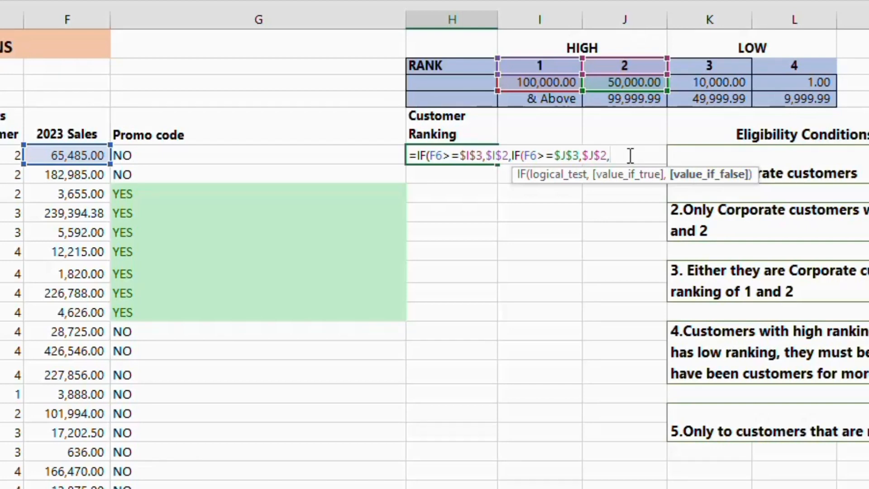
text(IF()
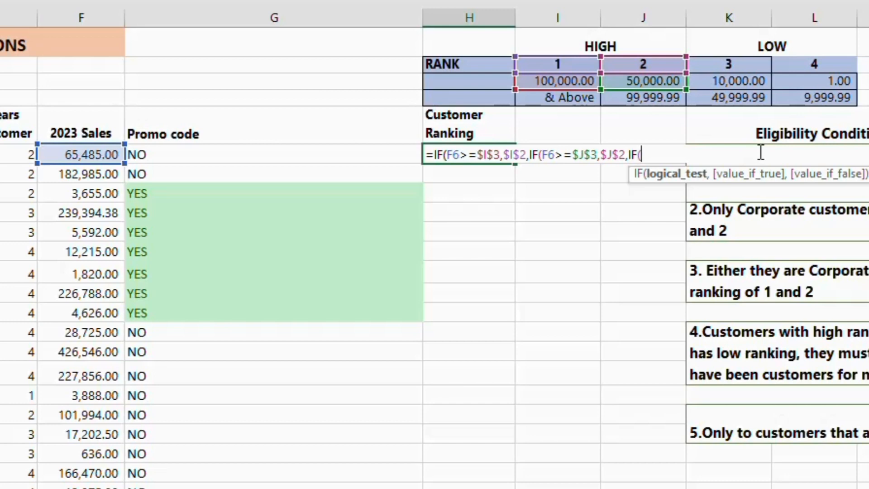
Nest a third IF in the H6 formula that tests F6>=$K$3 and returns the rank in $K$2
click(85, 153)
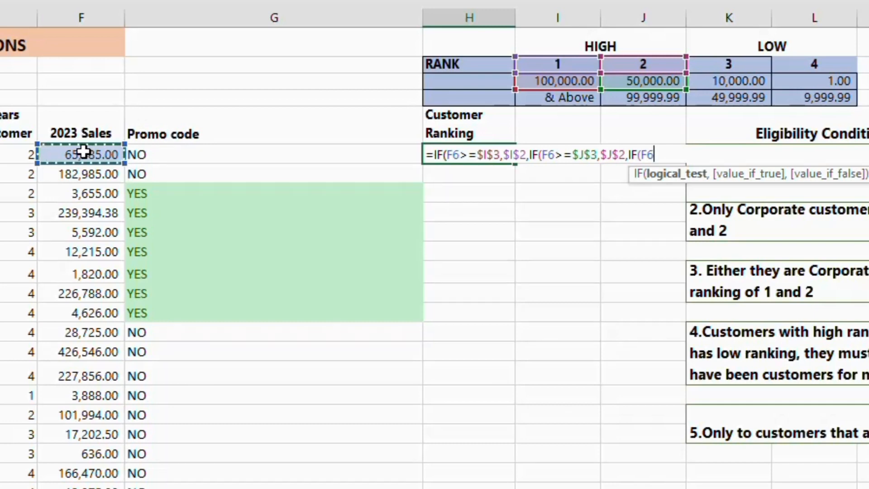
text(>=)
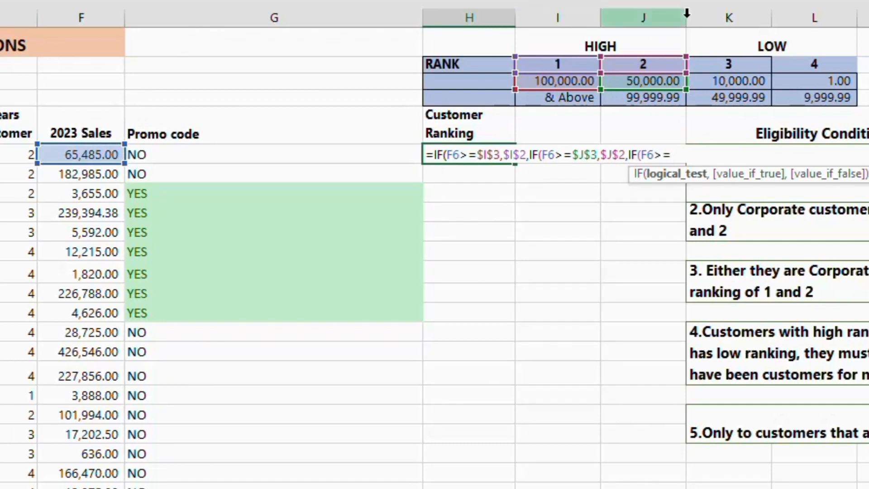
click(726, 83)
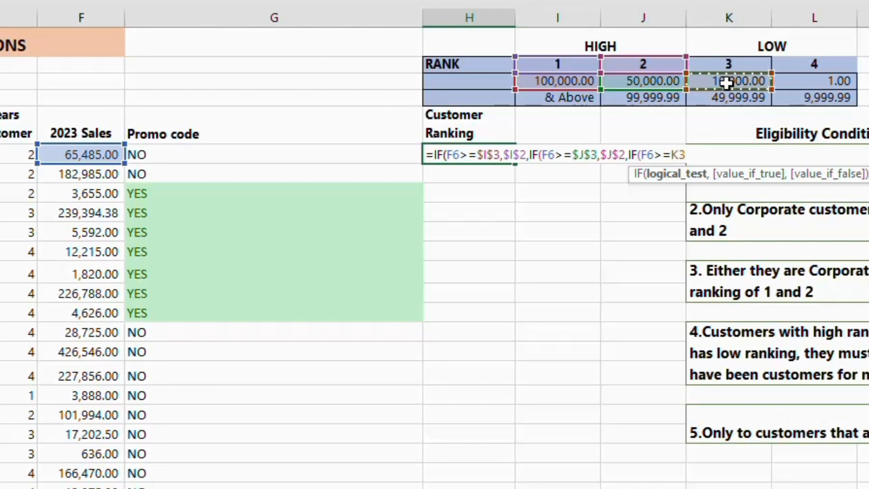
key(F4)
text(,)
click(745, 65)
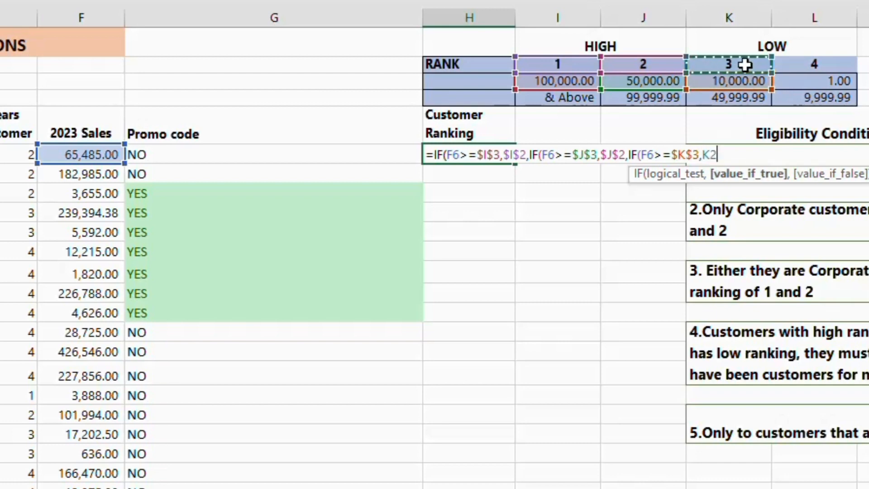
key(F4)
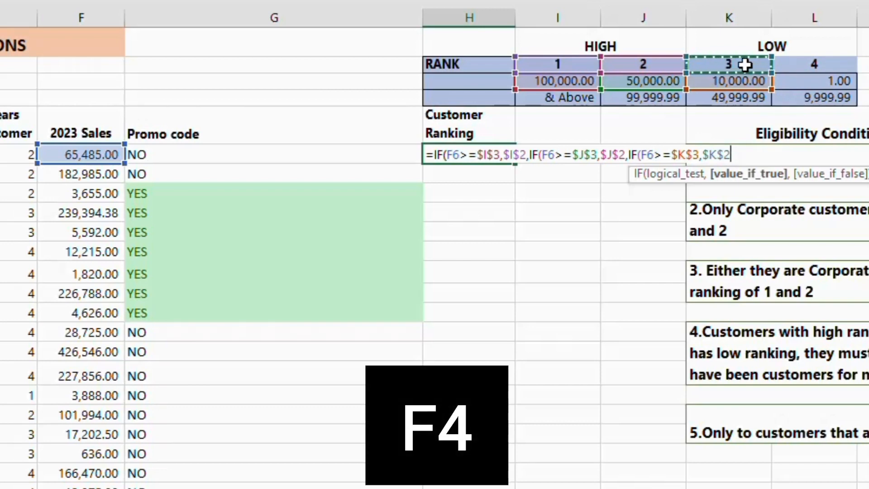
text(,)
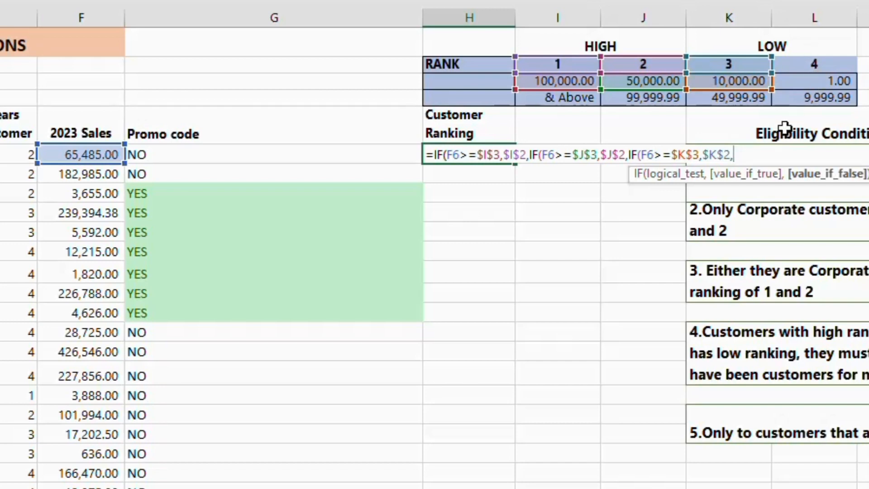
Finish the nested IF in H6 with $L$2 as the value if false and accept the proposed closing-parentheses correction
click(800, 67)
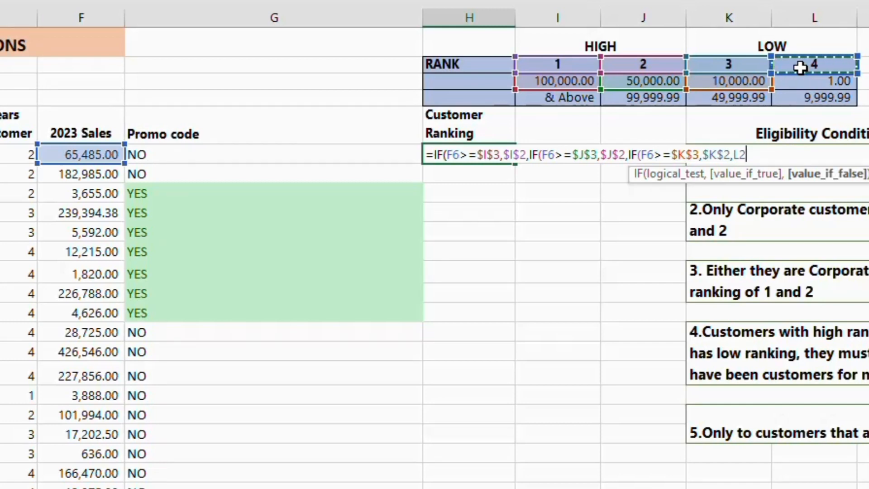
key(F4)
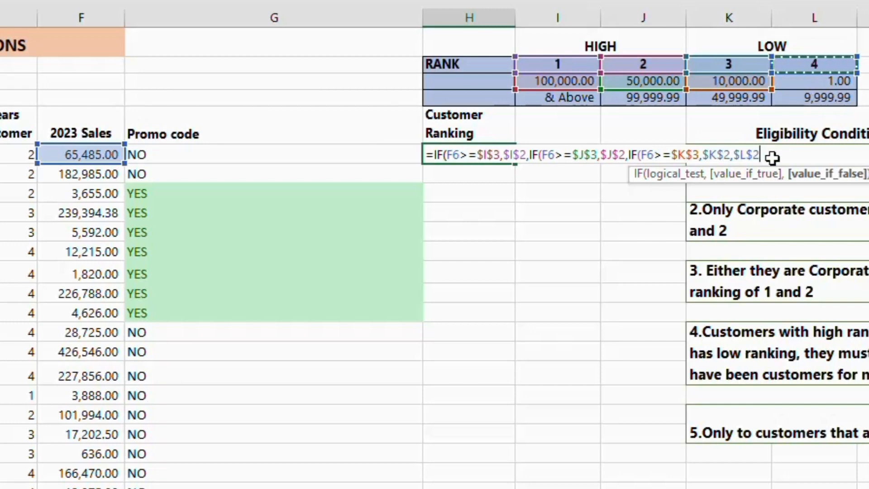
text())
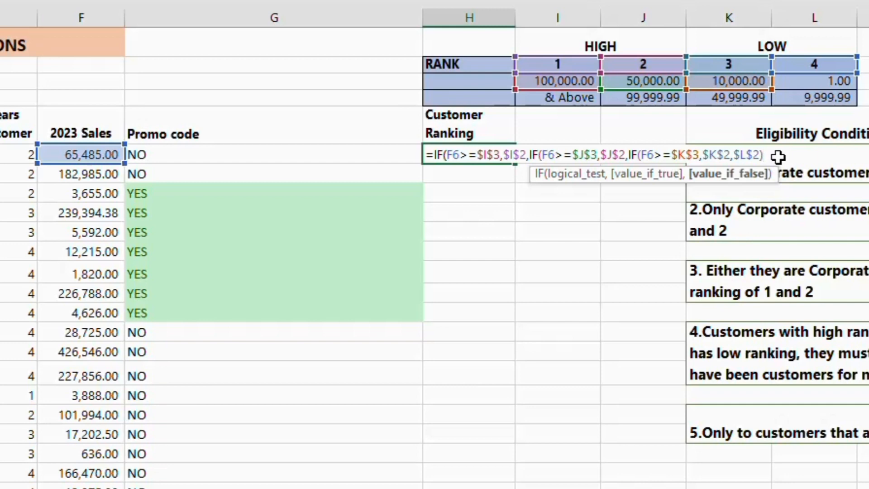
key(BackSpace)
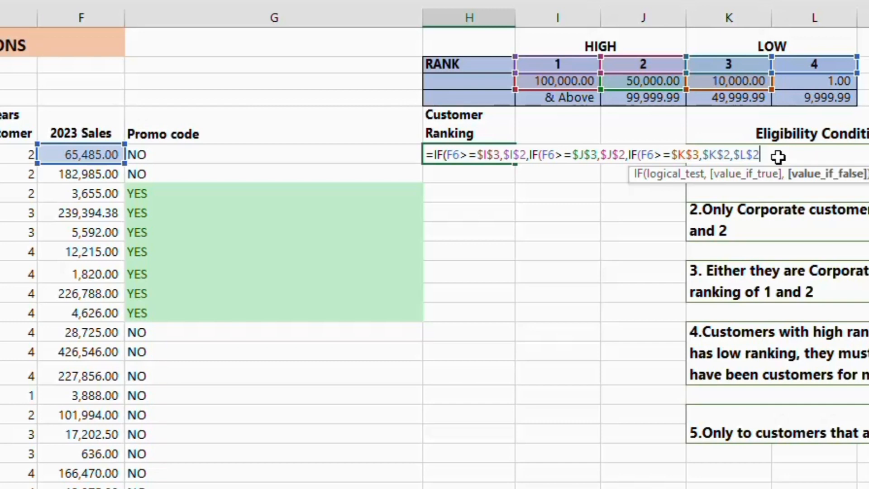
key(Return)
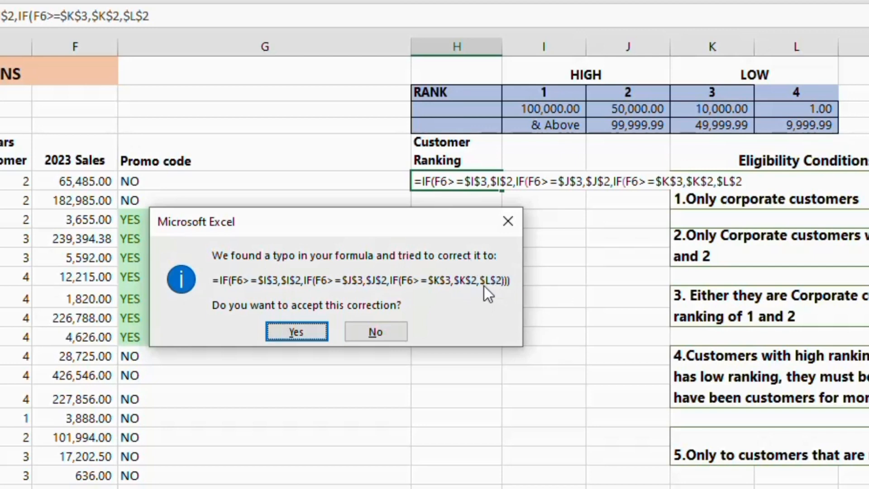
click(304, 333)
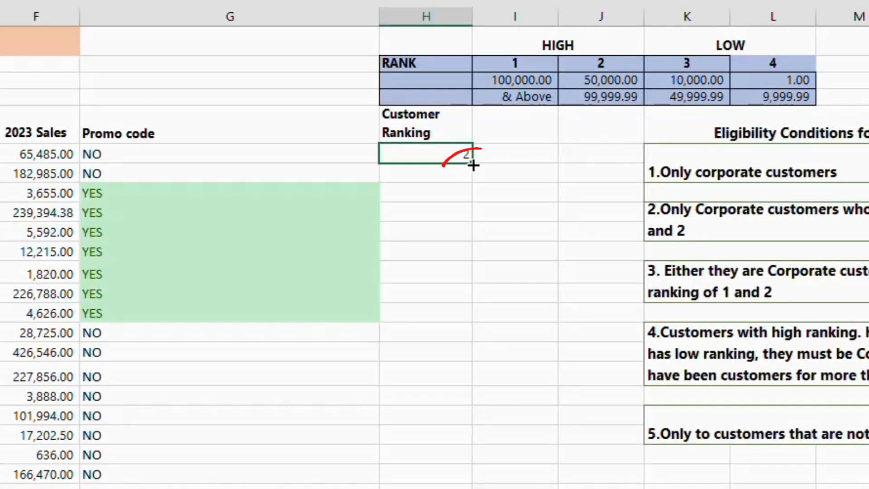
Fill the H6 ranking formula down the Customer Ranking column and review the formula in H6
double_click(533, 200)
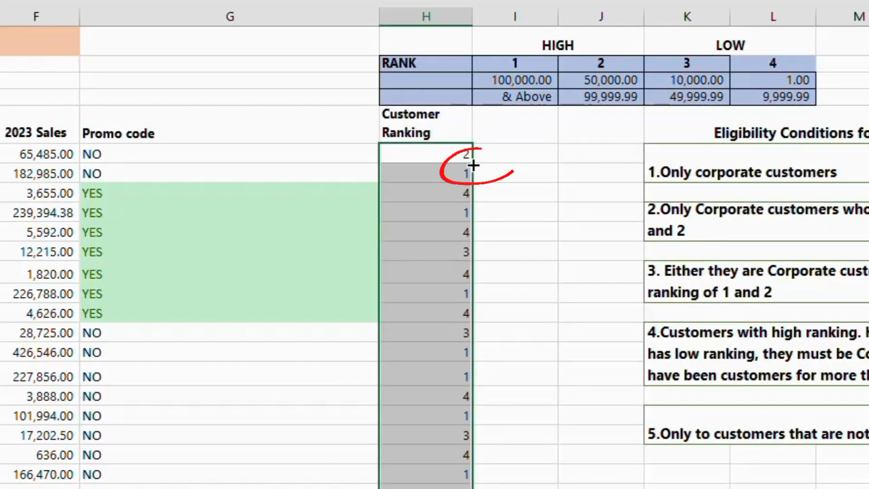
click(430, 149)
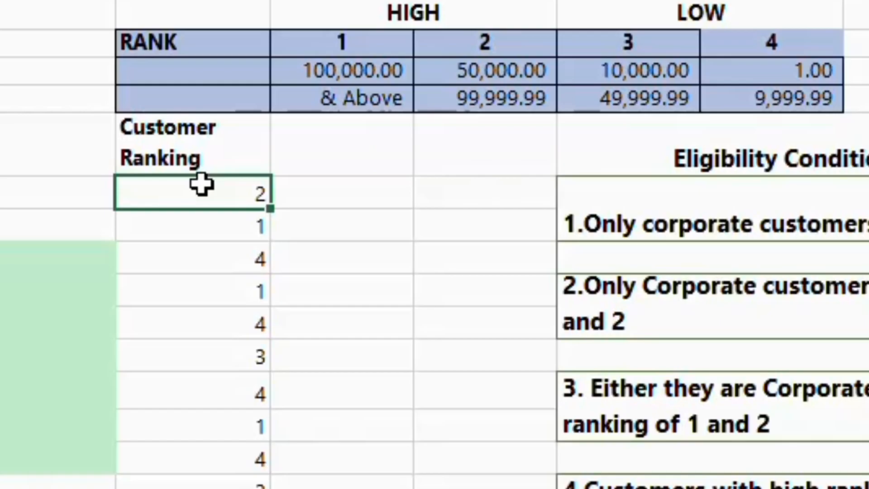
double_click(201, 183)
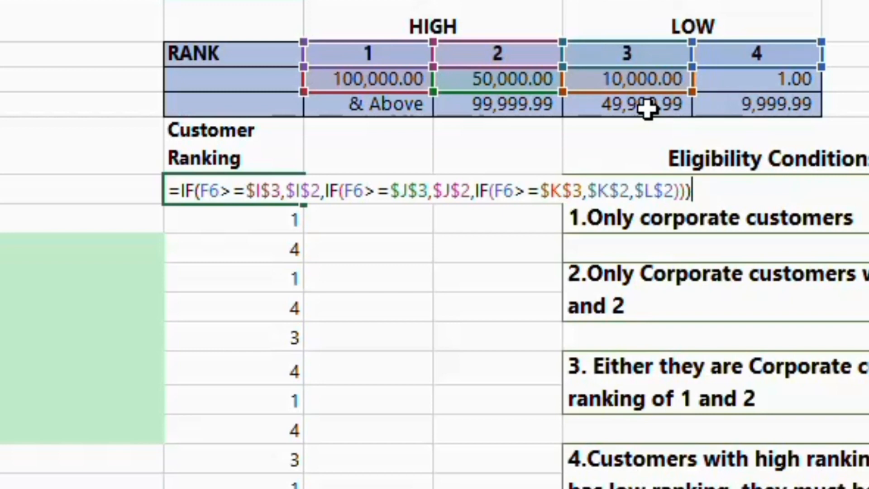
key(Return)
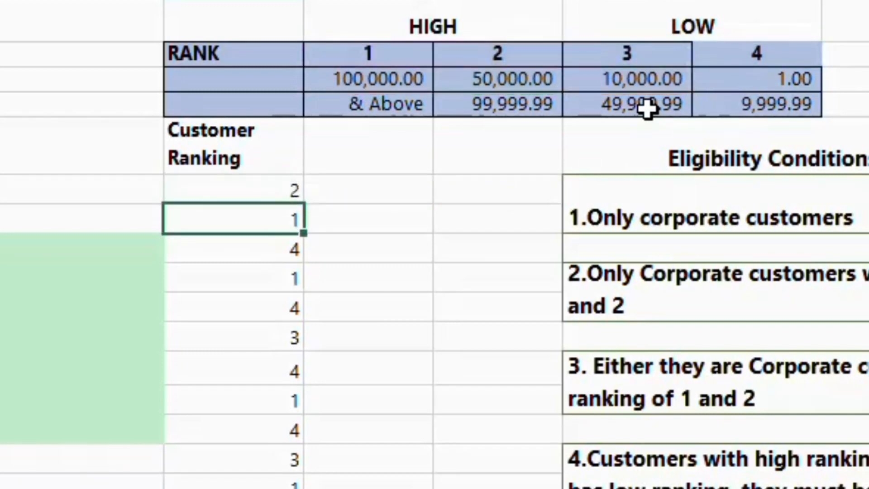
click(285, 189)
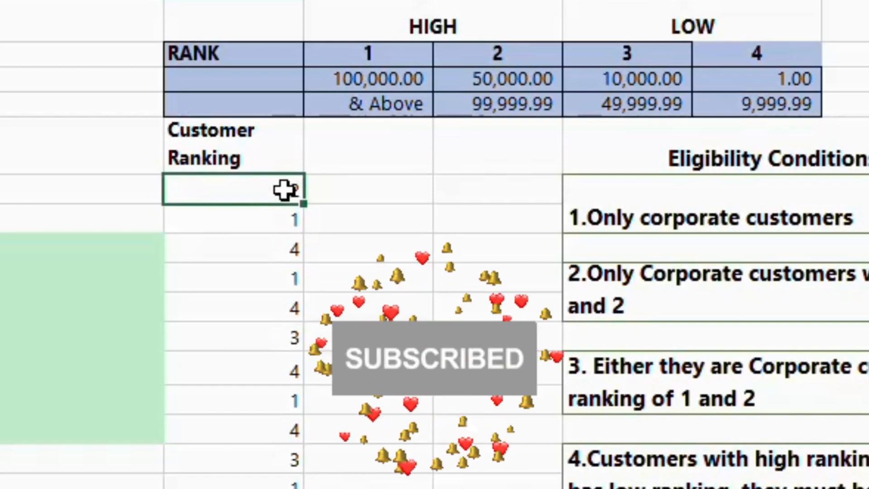
Review eligibility condition 2 for promo codes along with the HIGH group in the rank table
click(1, 181)
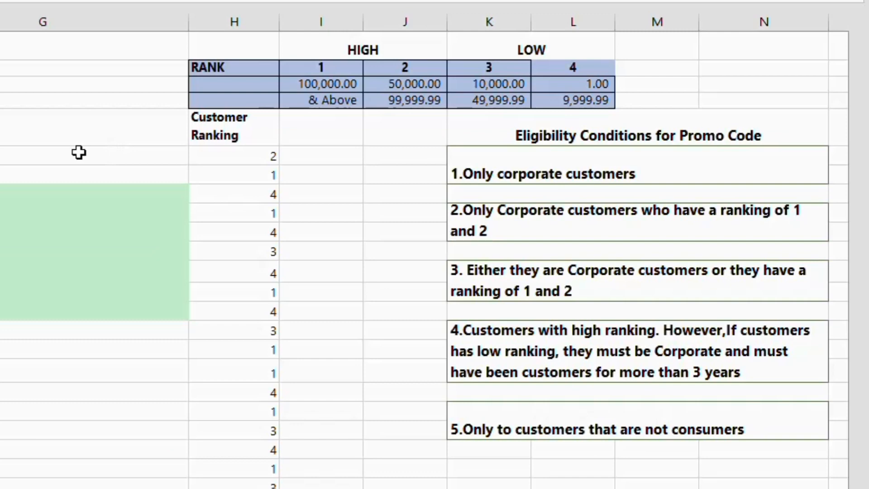
click(78, 153)
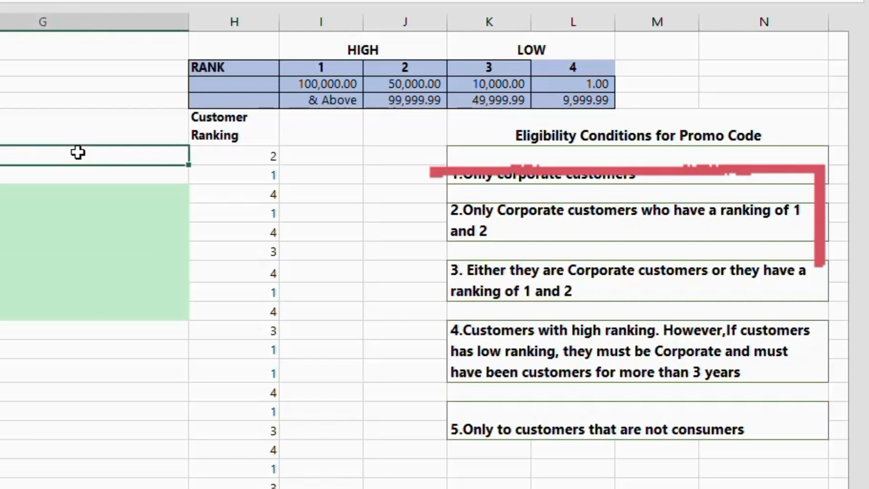
click(593, 222)
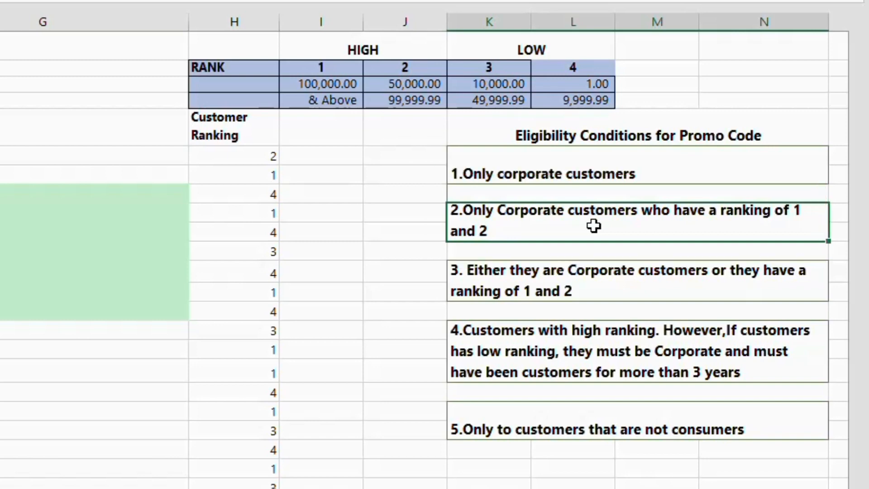
click(137, 160)
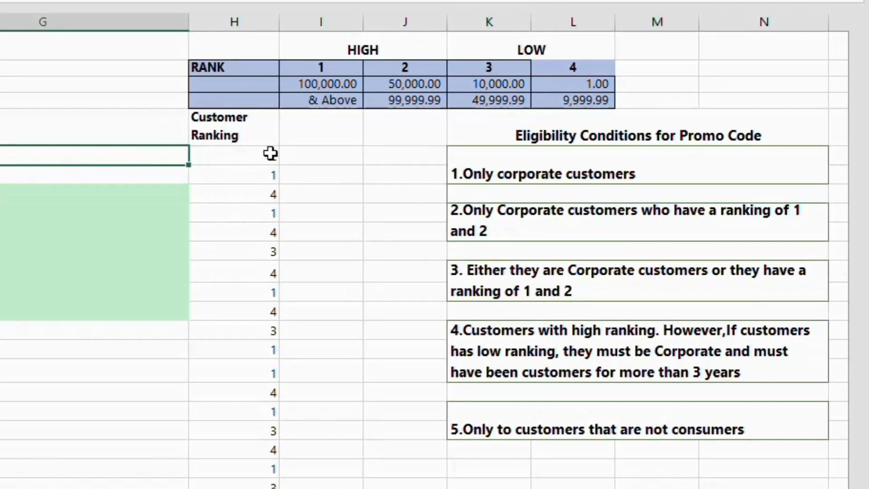
click(416, 66)
click(386, 52)
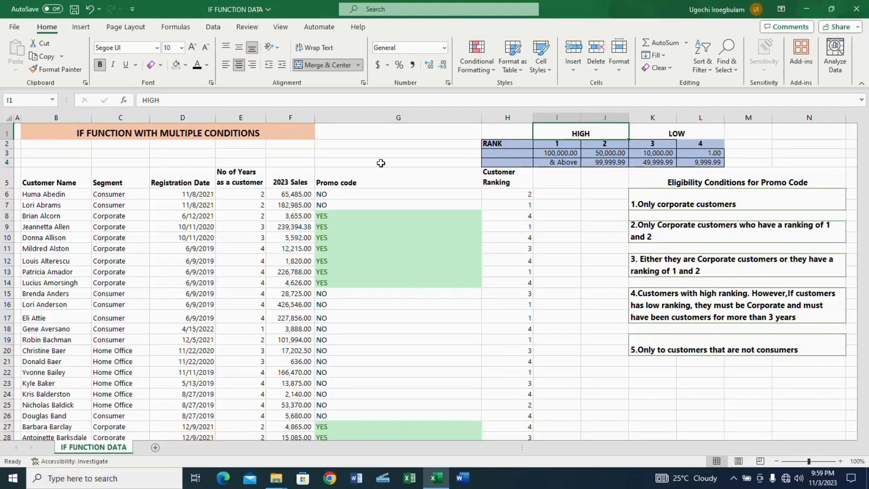
Start a replacement Promo code formula in G6 with =IF(AND( as the logical test
click(17, 156)
text(=)
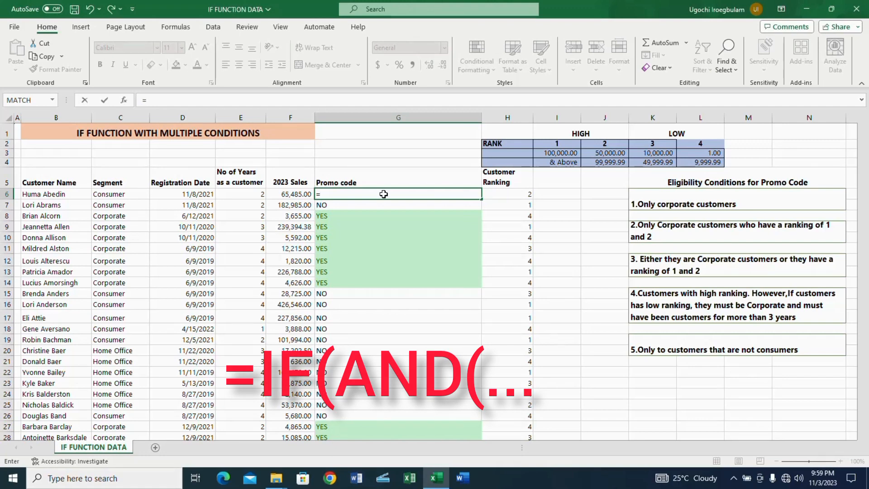
text(IF)
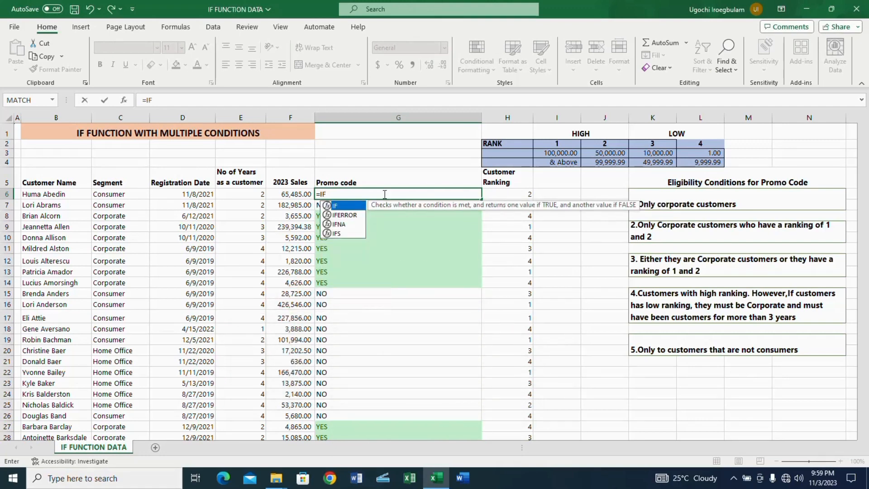
text(()
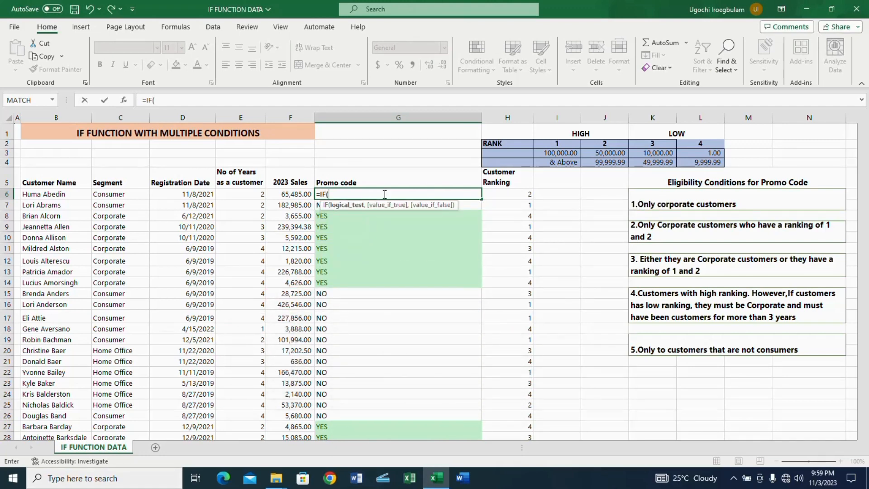
text(AND)
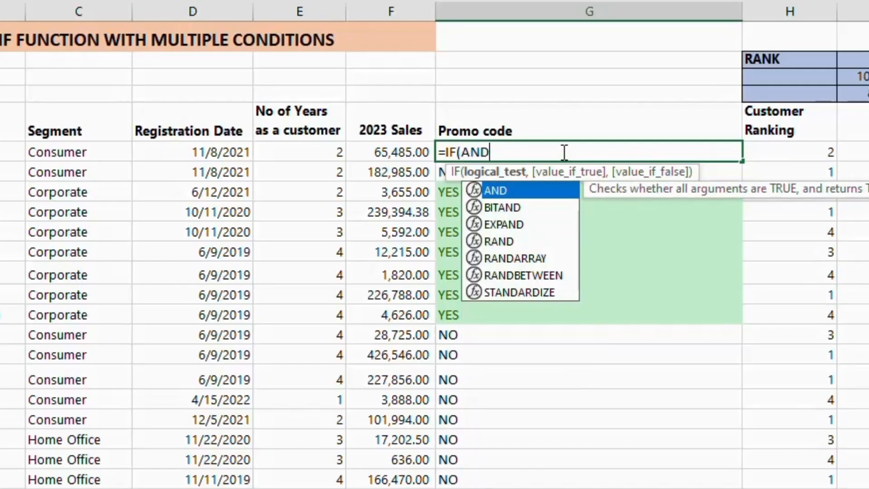
text(()
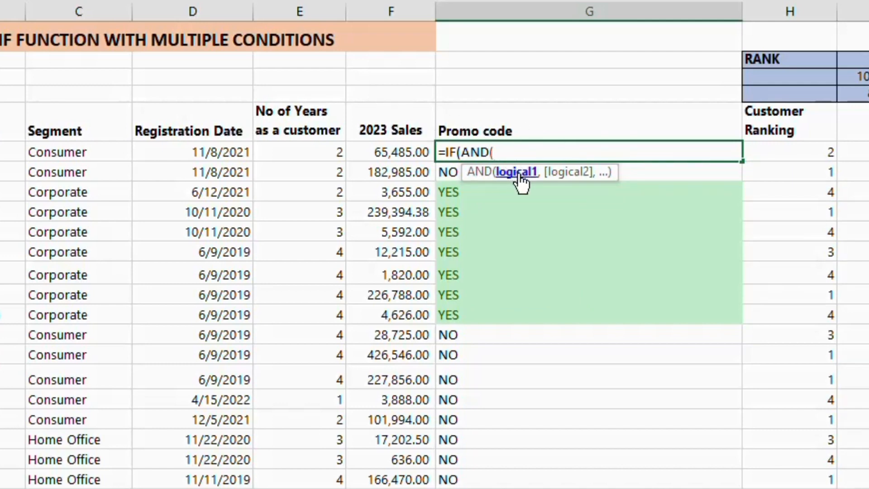
Add C6="Corporate" as the first AND condition in the G6 formula
click(98, 154)
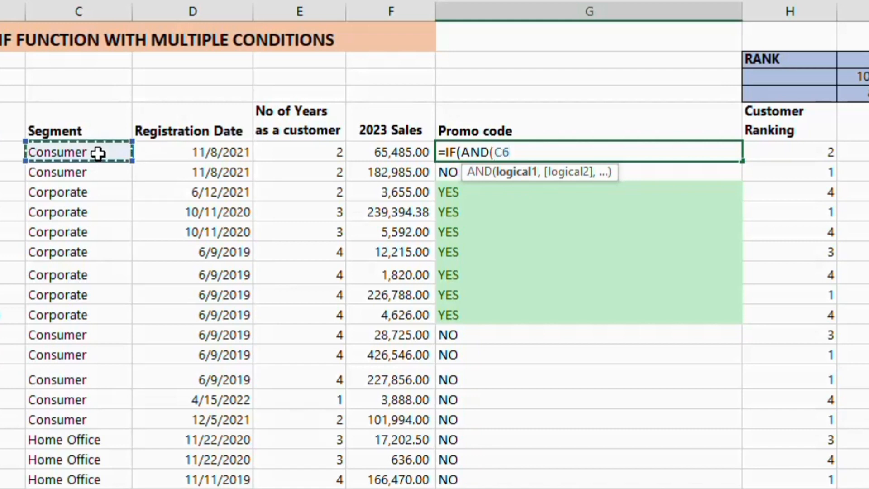
text(=)
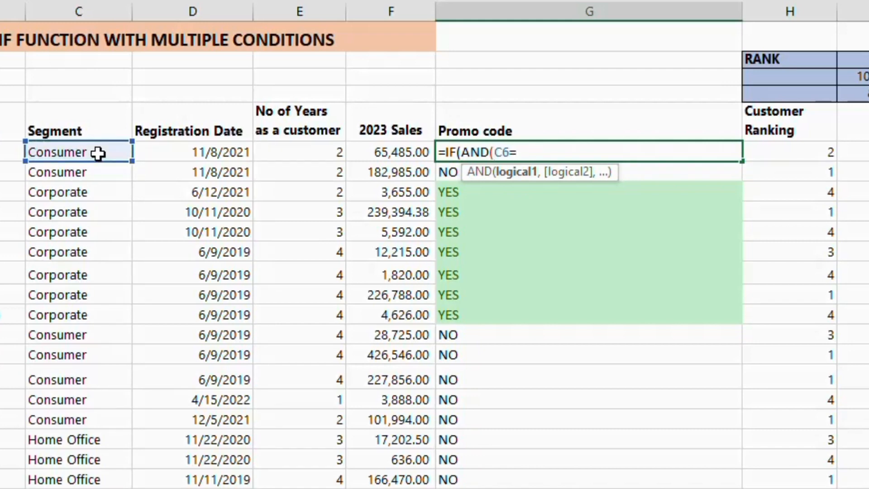
text("Corporate")
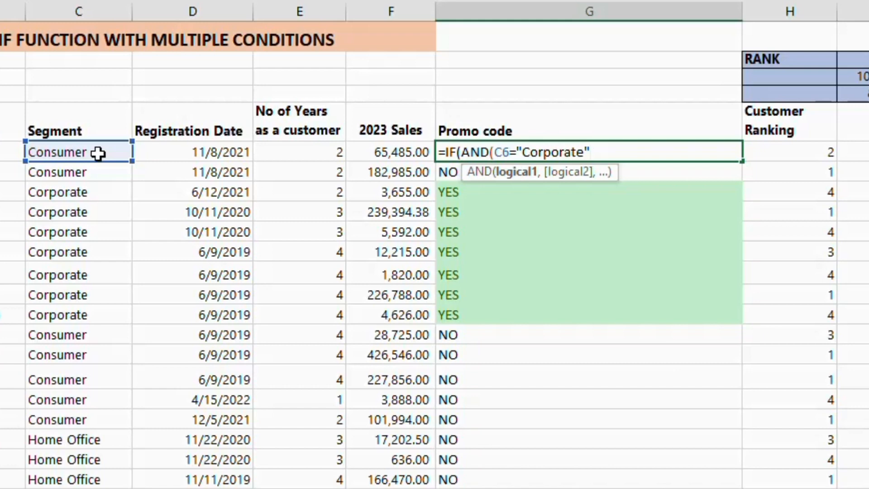
text(,)
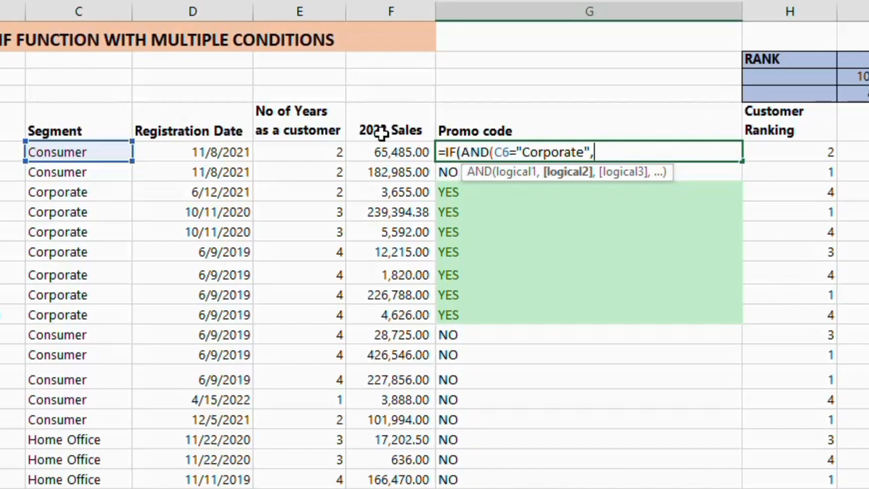
Add H6<=2 as the second condition in the G6 formula and close the AND function
click(808, 149)
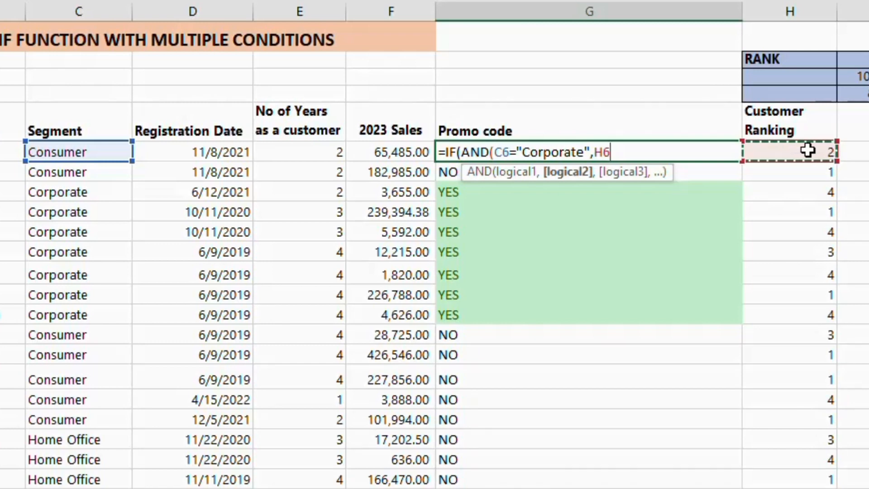
text(<3)
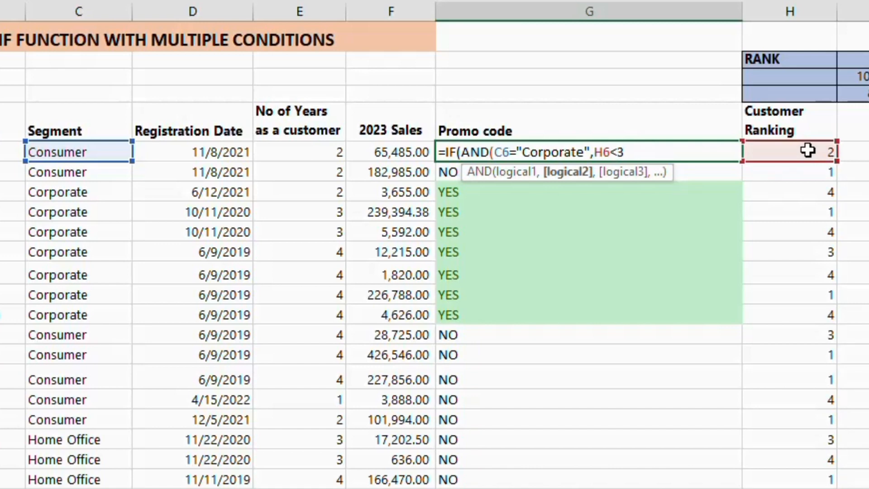
key(BackSpace)
text(=2)
text())
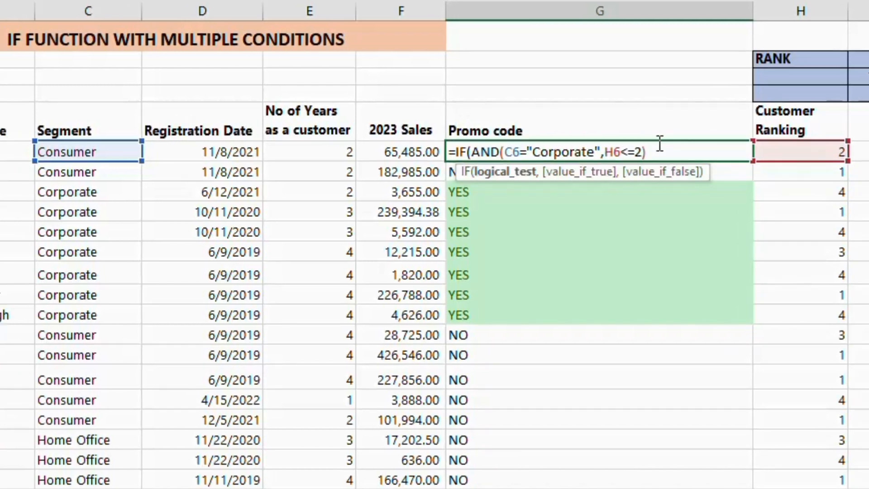
text(,)
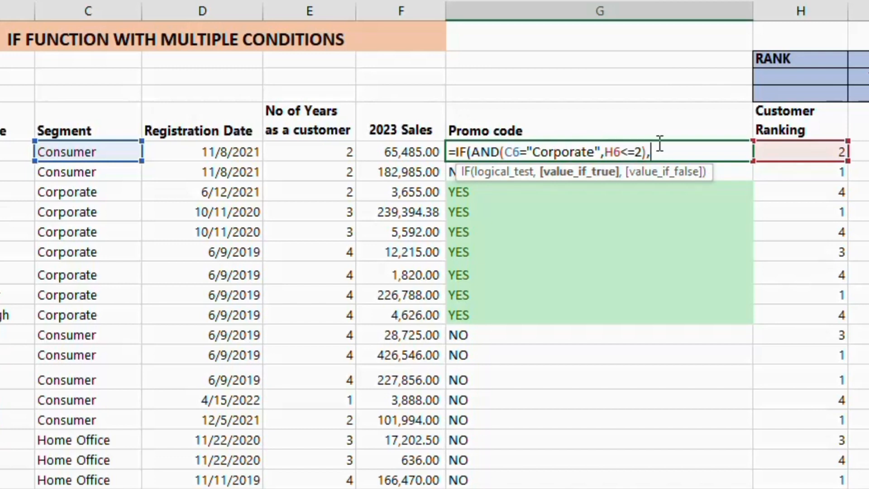
text("YES",)
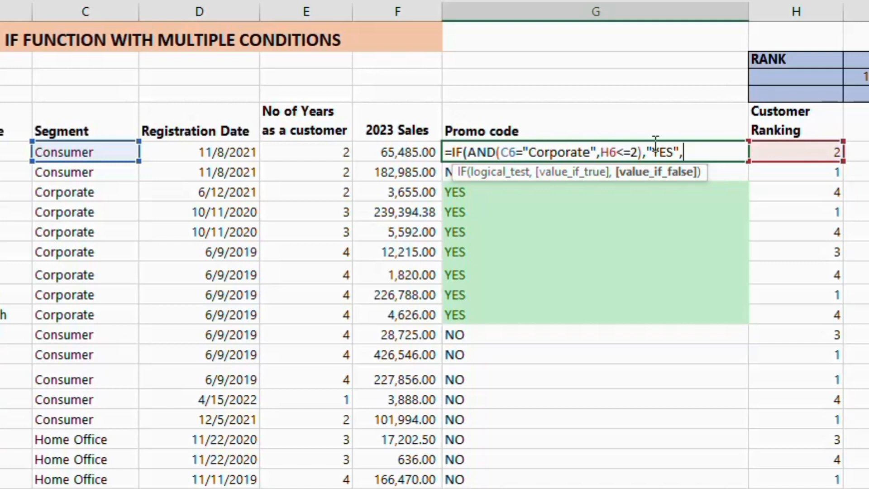
text("NO"))
Complete the G6 formula to return "YES" when both conditions are true and "NO" otherwise
key(Return)
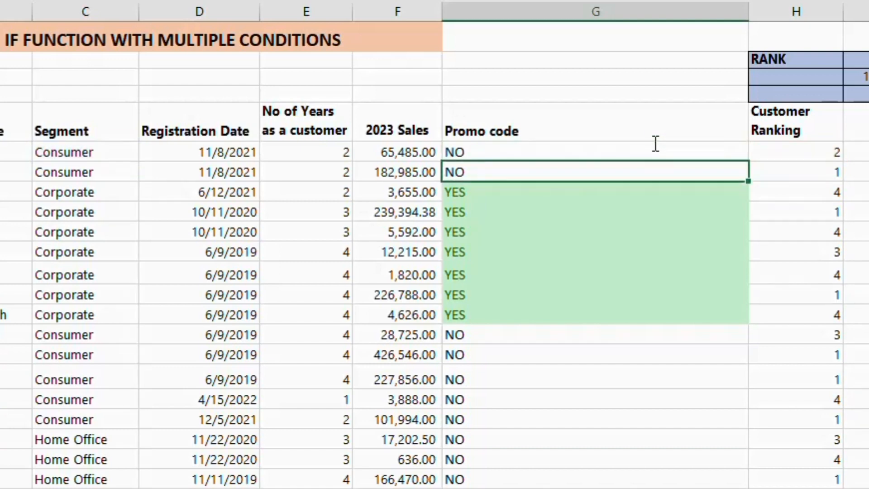
Fill the G6 formula down the Promo code column and check sample results against the customer ranking
click(655, 145)
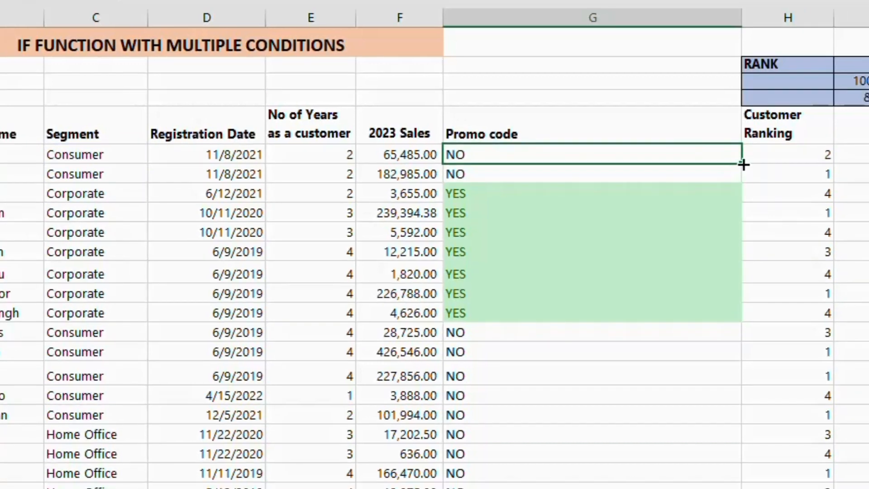
double_click(742, 164)
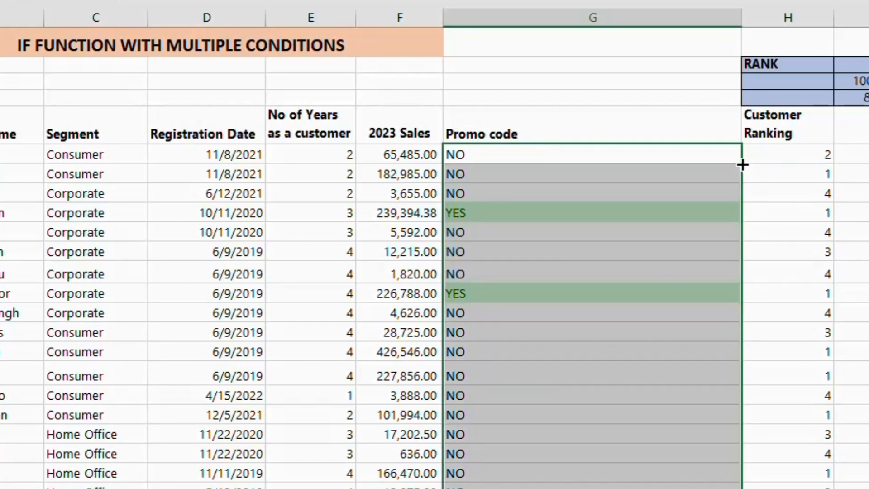
click(684, 221)
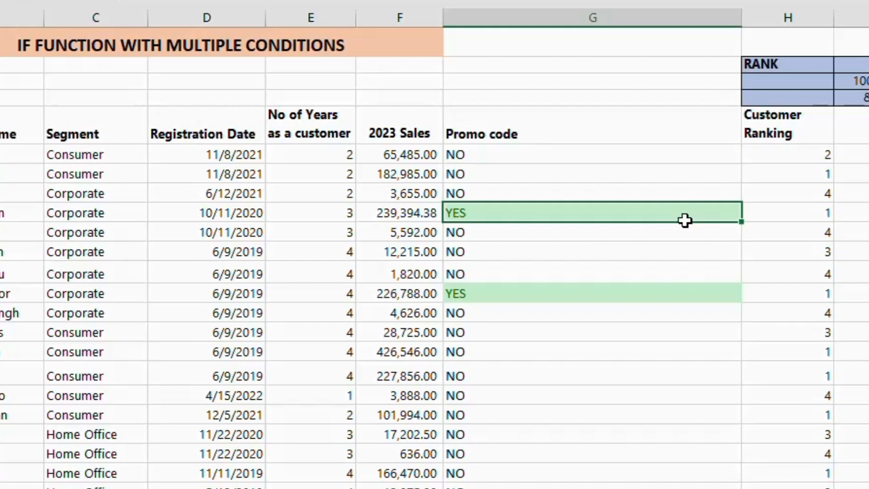
click(611, 159)
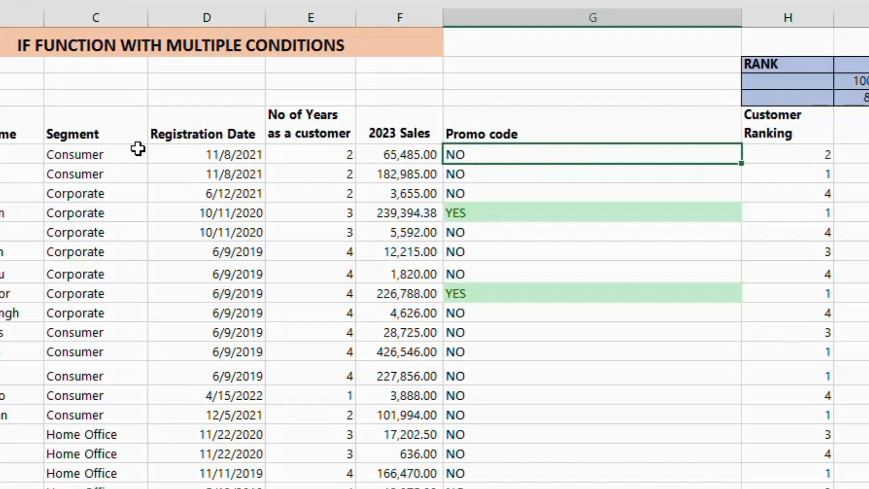
click(800, 162)
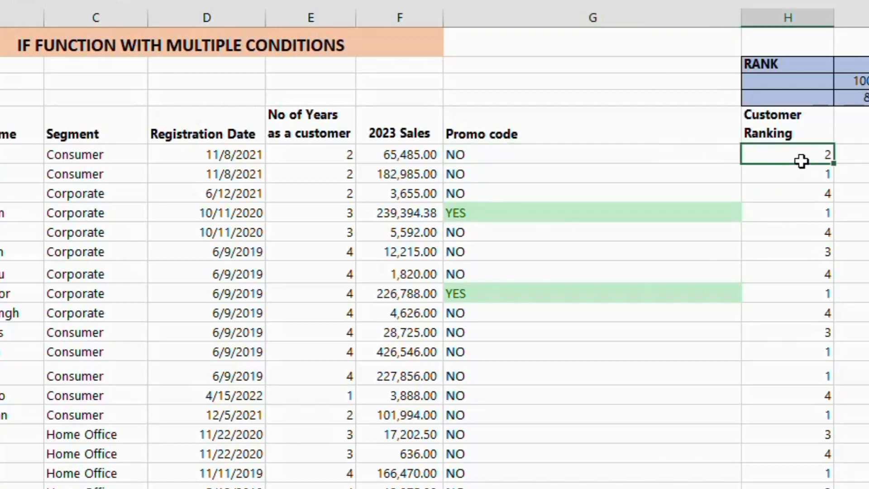
Check the Promo code results against the segment and customer ranking of the same rows, including both YES rows
click(78, 147)
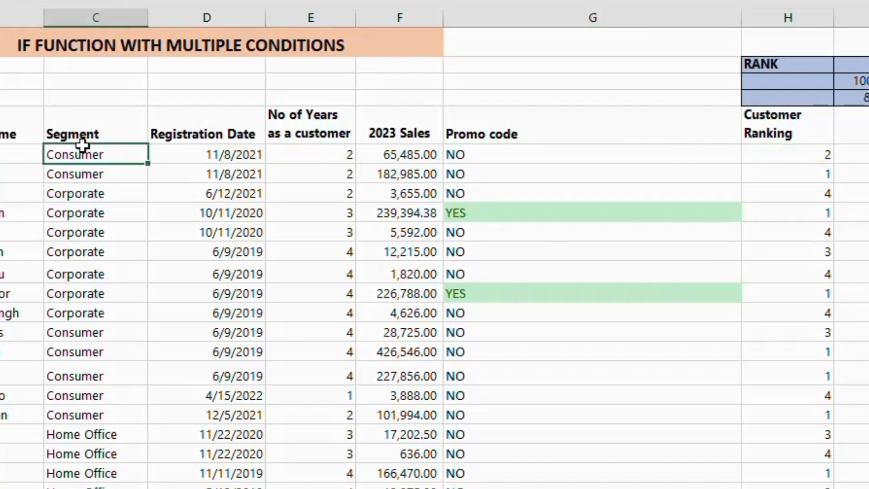
click(515, 167)
click(519, 151)
click(508, 228)
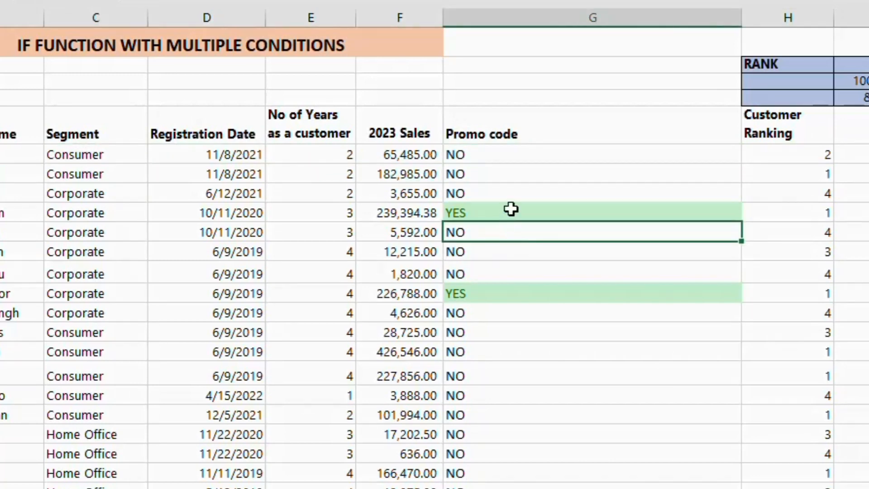
click(512, 210)
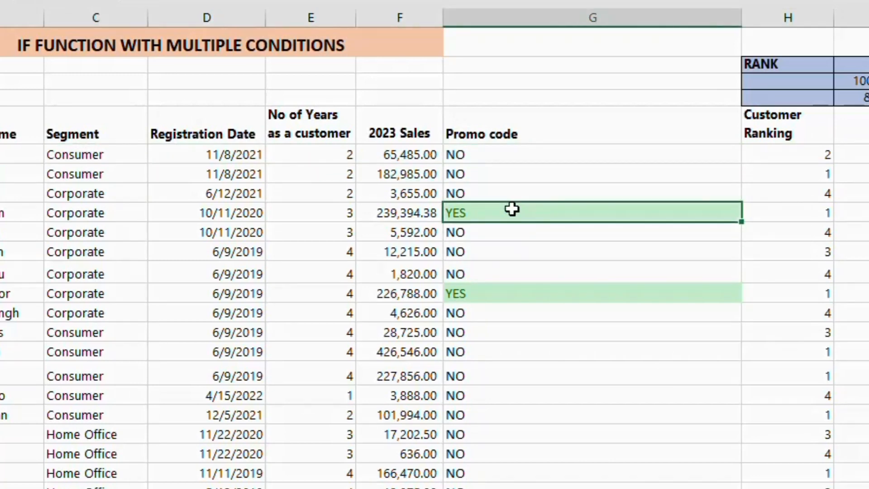
click(796, 206)
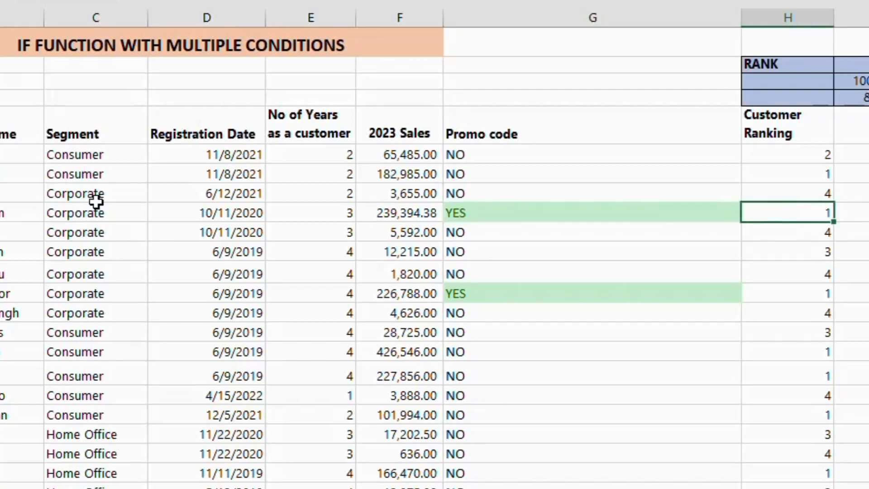
click(118, 217)
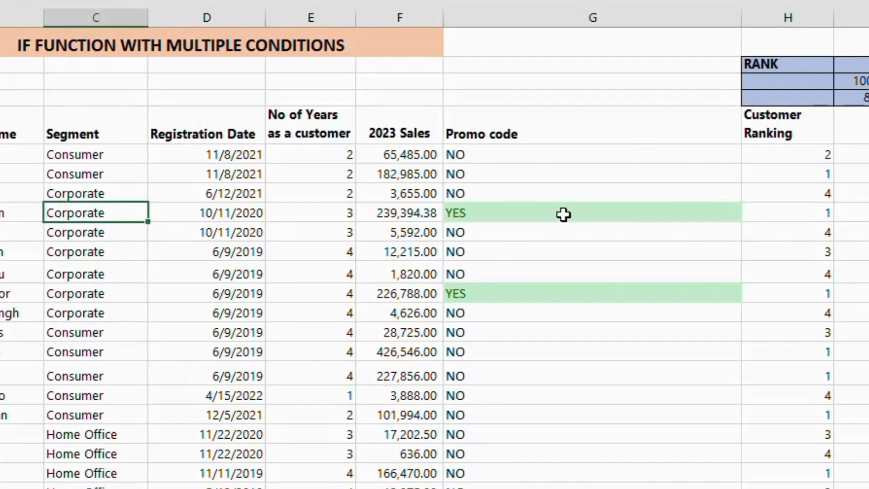
click(506, 289)
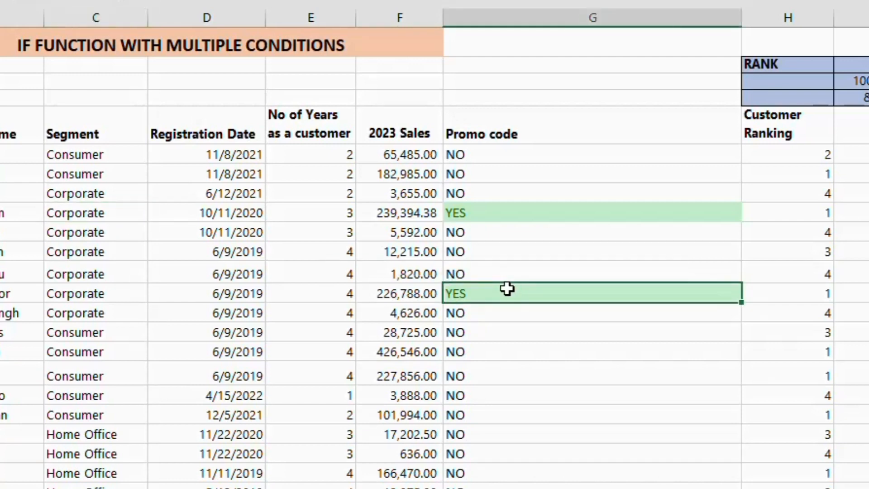
click(812, 290)
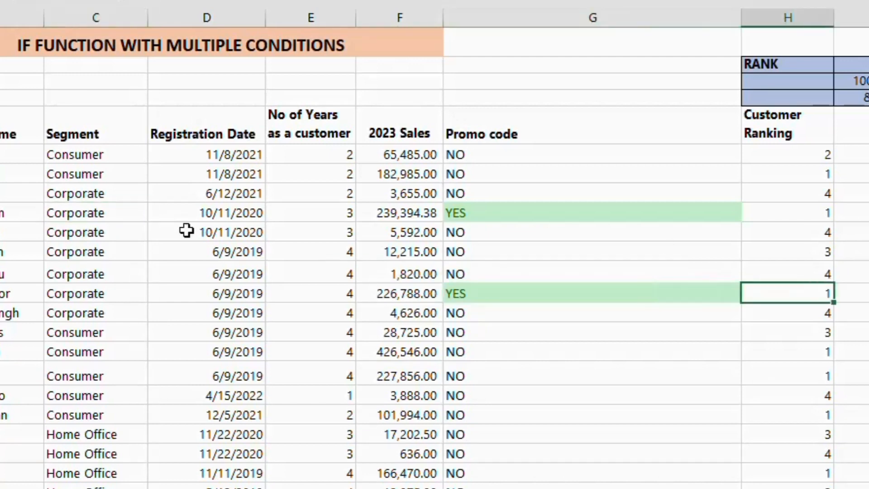
click(117, 290)
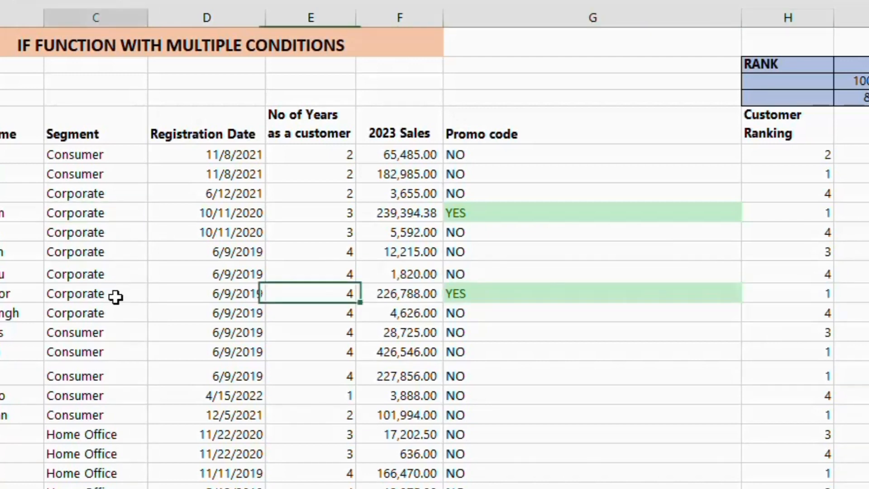
click(479, 159)
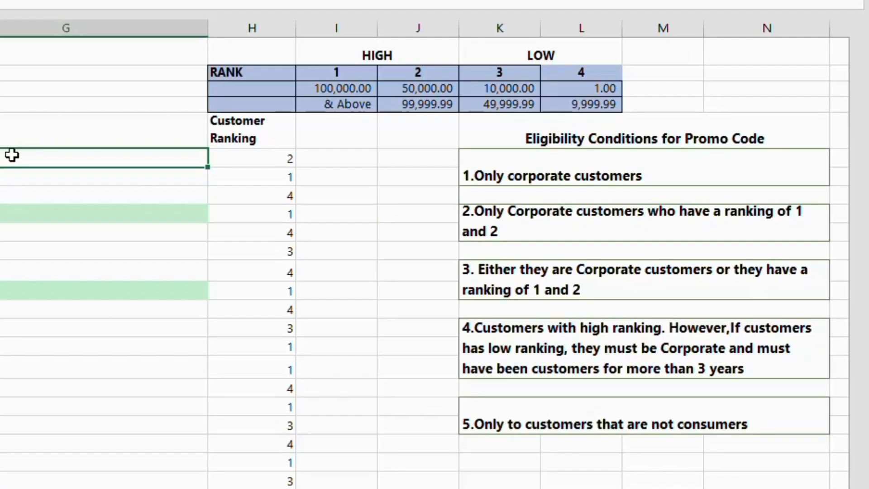
Replace AND with OR in the G6 promo code formula to apply eligibility condition 3
click(523, 277)
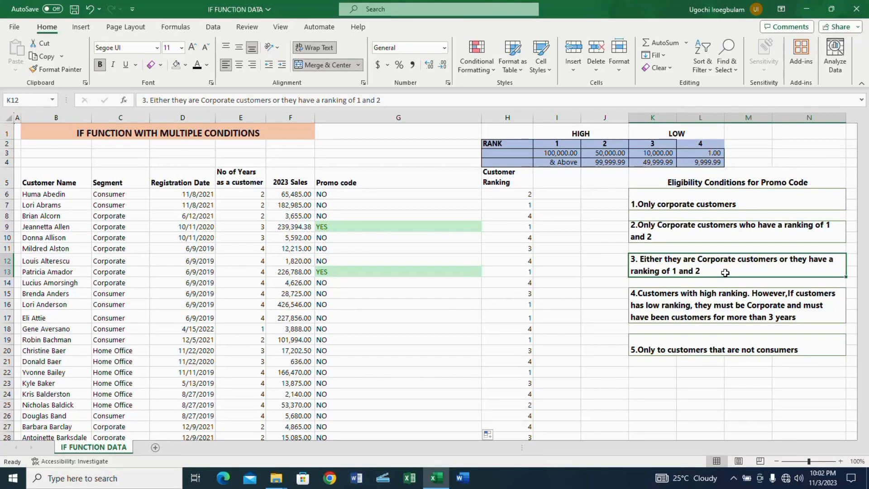
click(420, 193)
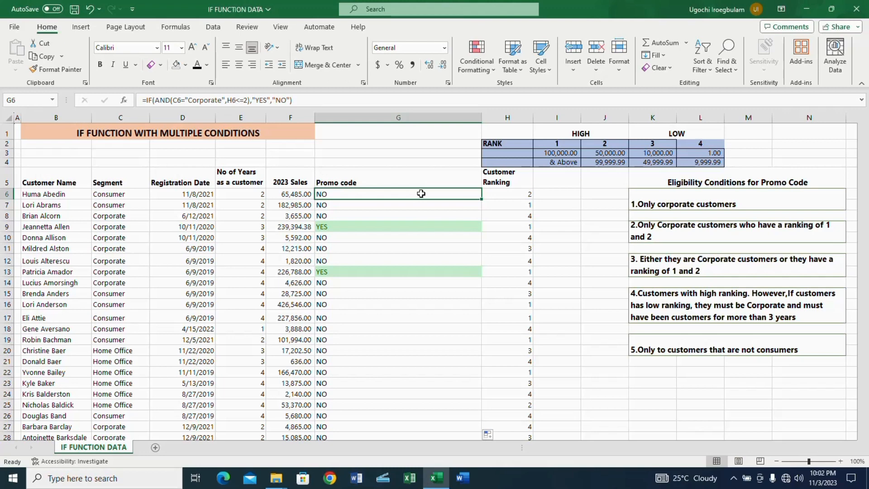
key(F2)
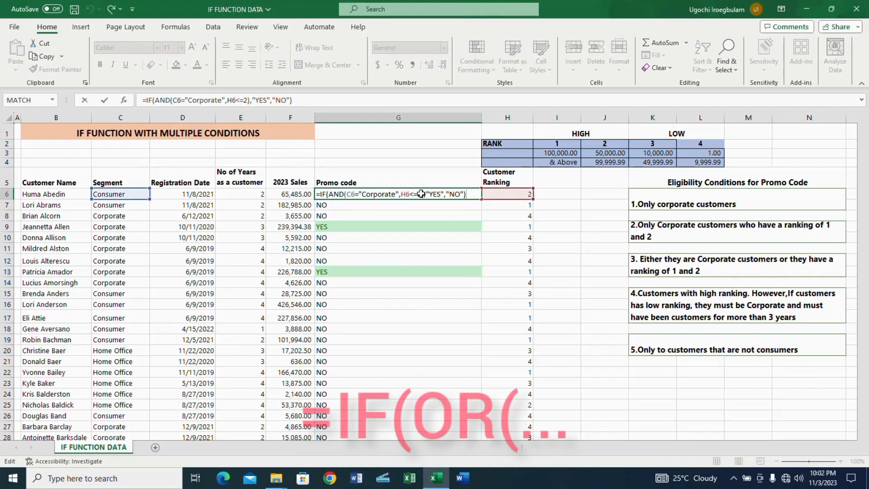
click(344, 193)
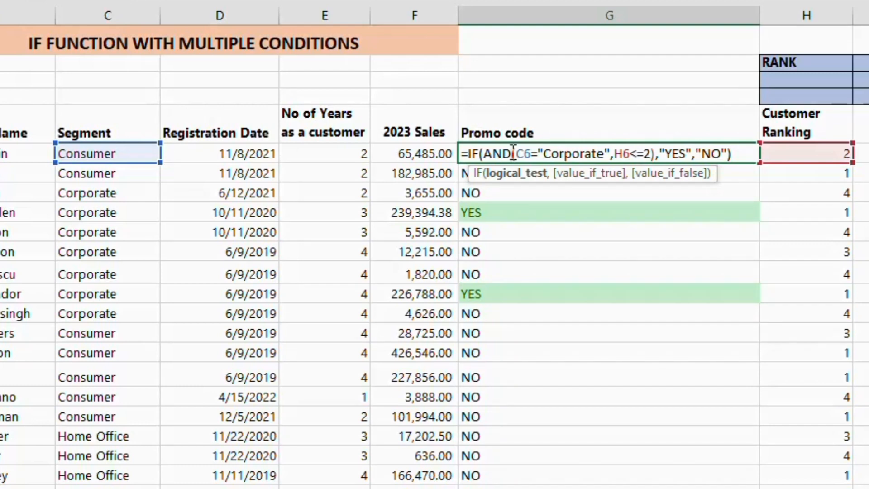
key(BackSpace)
key(BackSpace)
key(BackSpace)
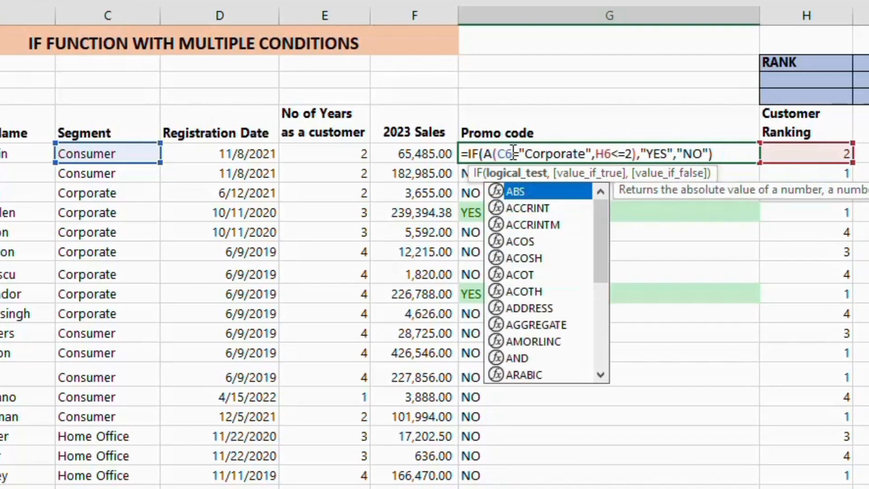
text(OR)
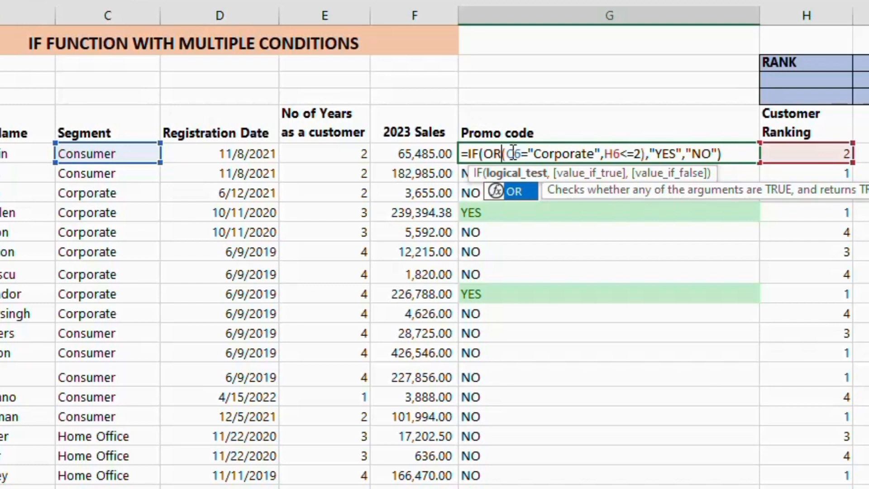
key(Return)
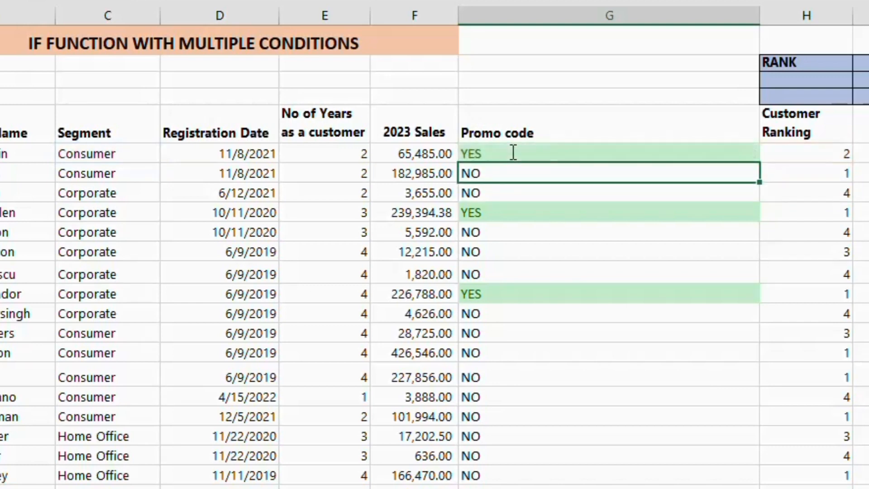
Fill the revised G6 formula down the whole Promo code column
click(513, 152)
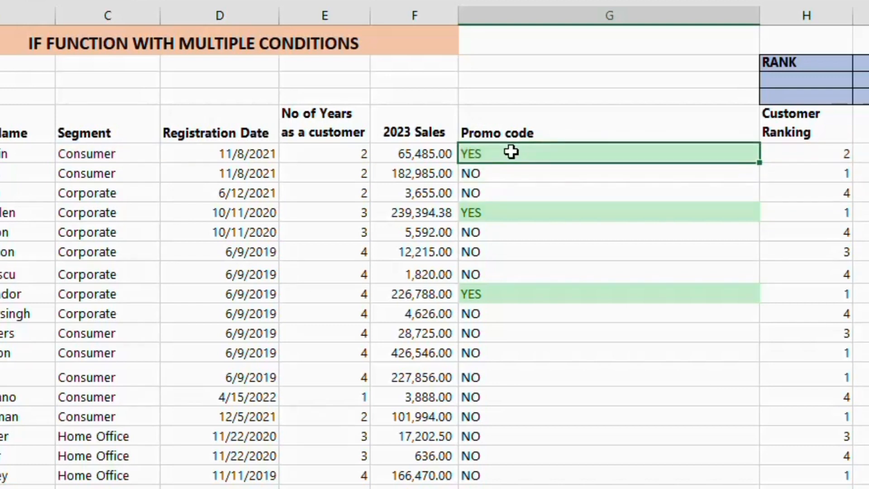
double_click(760, 160)
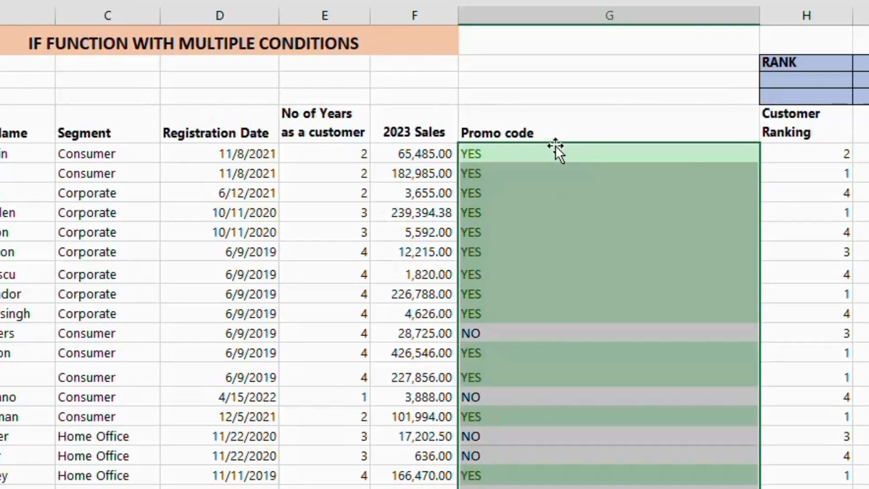
click(561, 156)
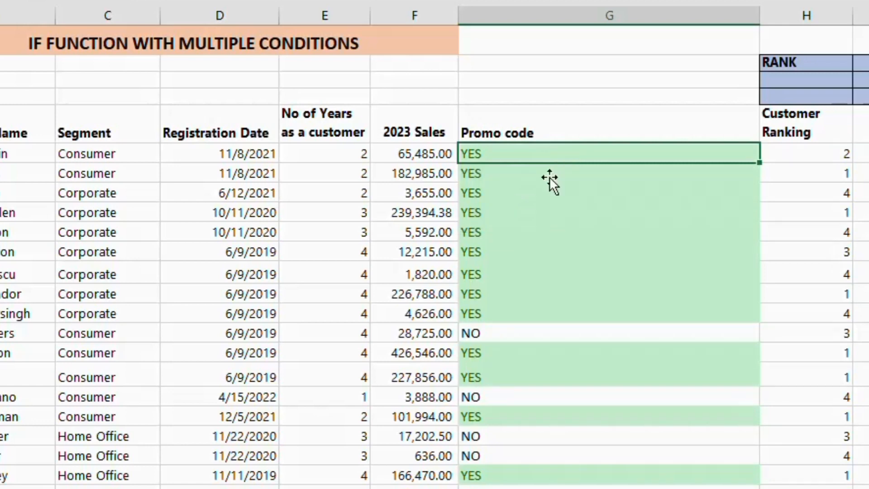
click(520, 213)
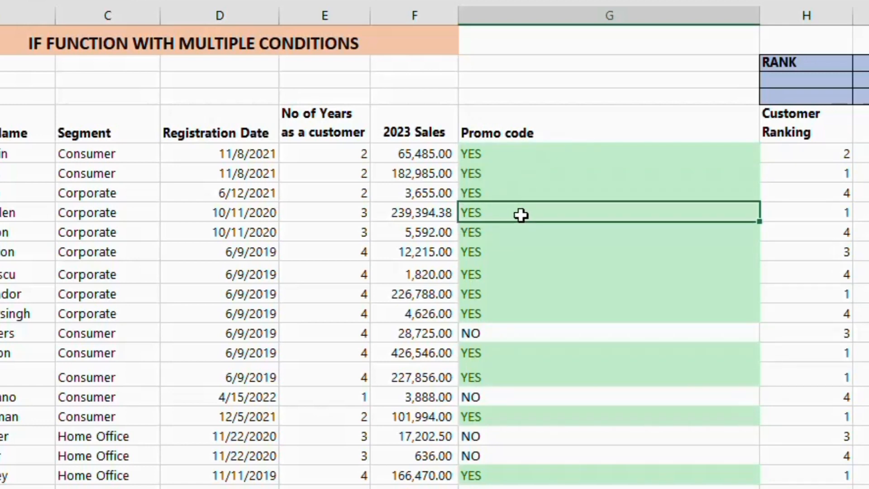
Check the OR results in rows 6 and 14 against each customer's segment and ranking
click(94, 160)
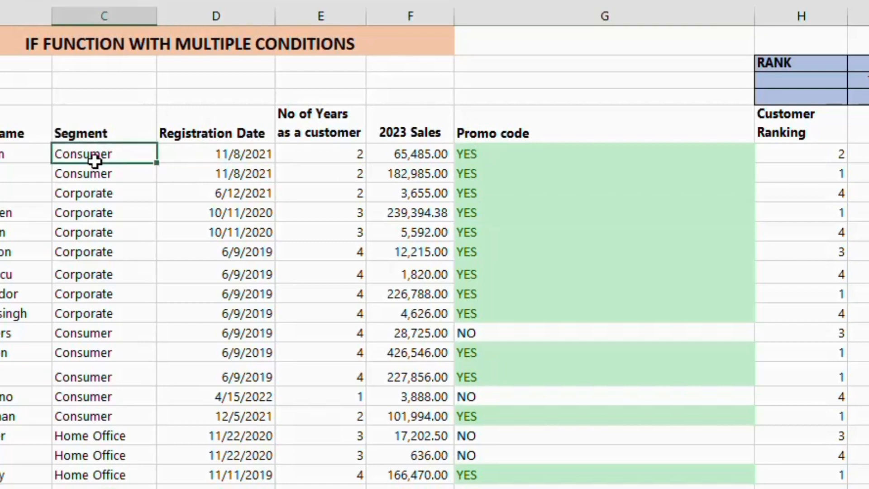
click(827, 157)
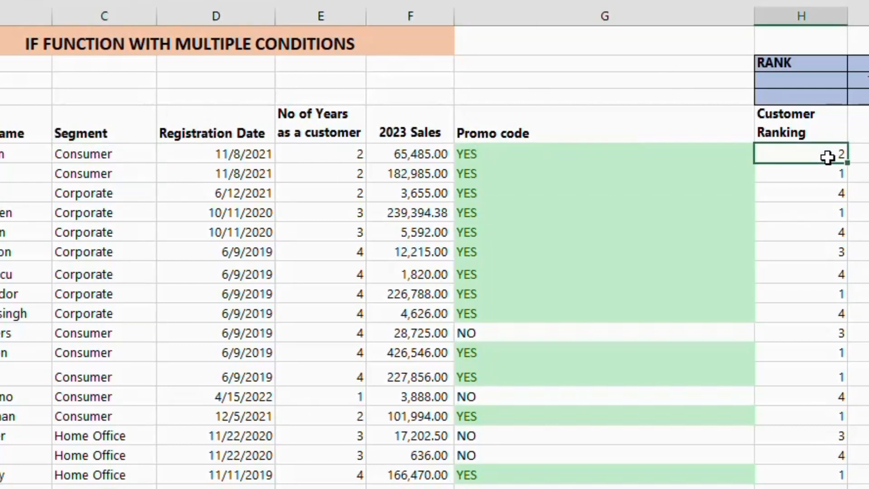
click(127, 316)
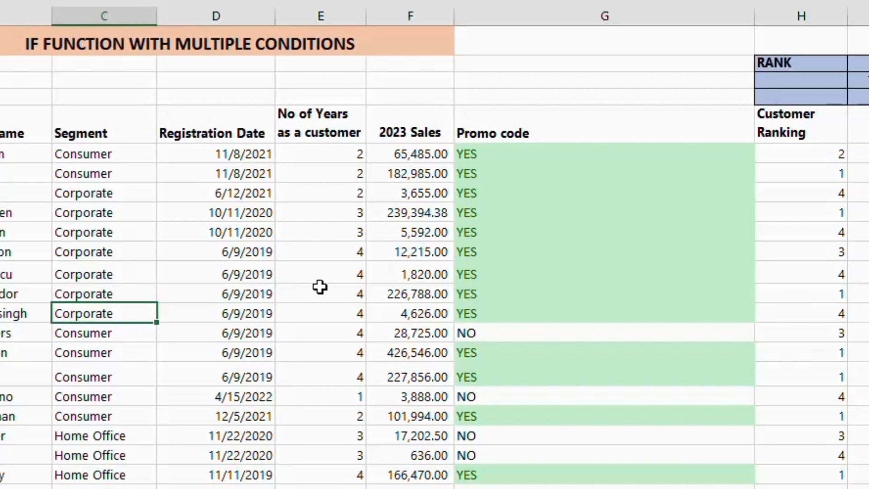
click(0, 314)
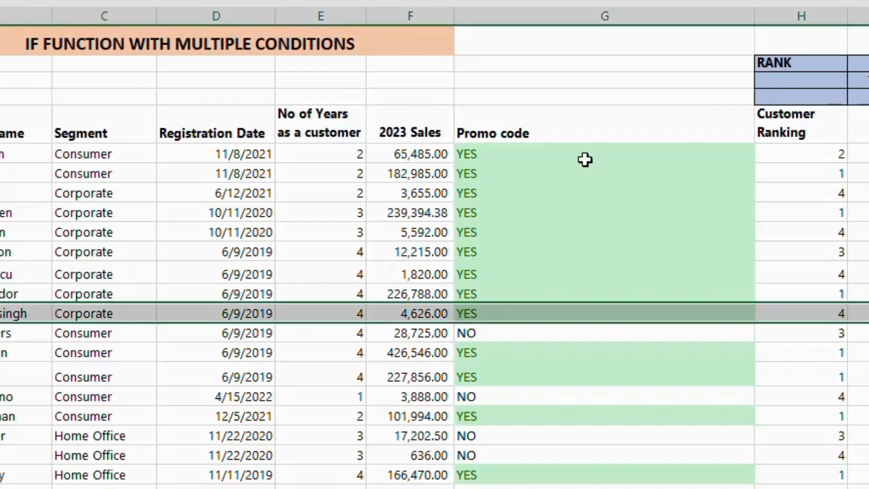
click(837, 315)
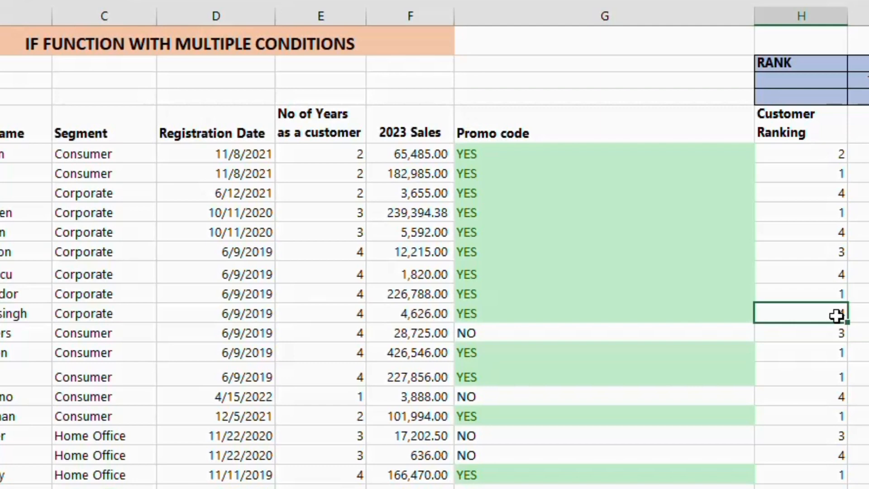
Review the Promo code column from G6 down to its last row and return to the top of the sheet
click(554, 154)
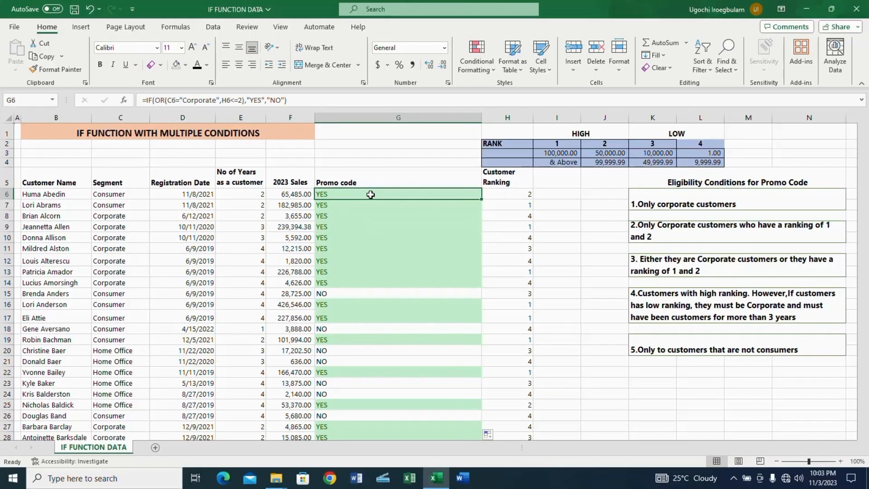
key(ctrl+shift+Down)
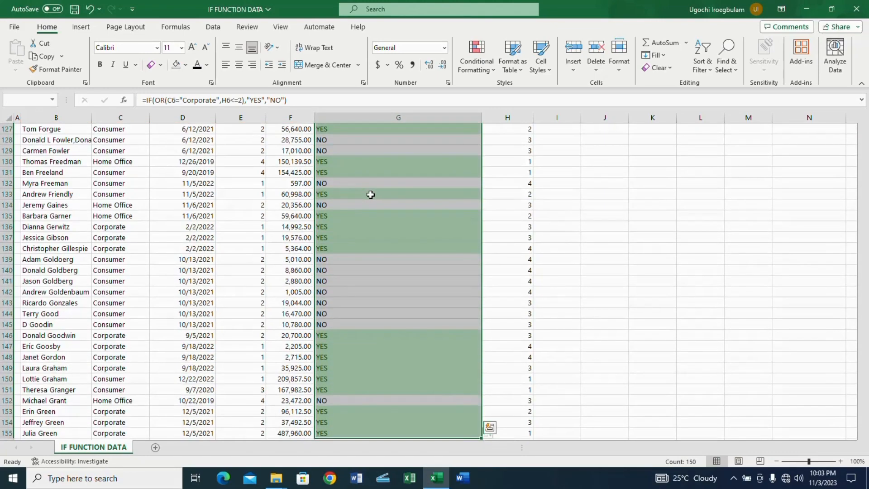
key(ctrl+shift+Up)
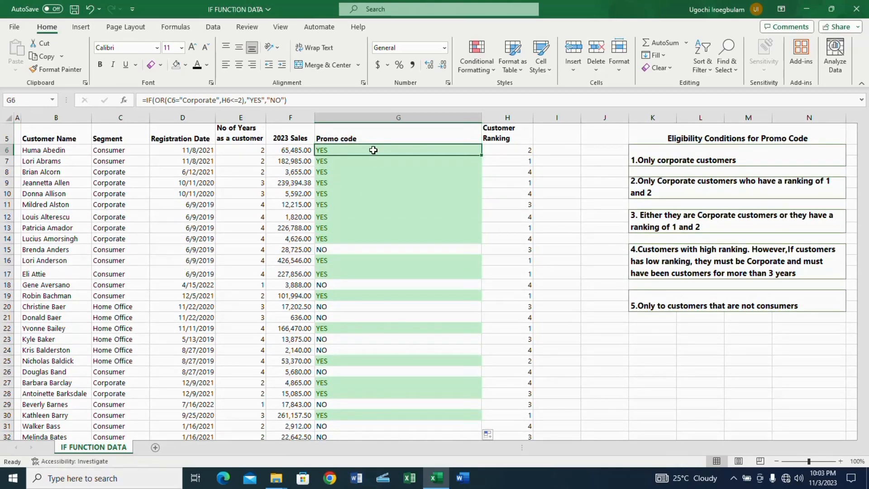
key(ctrl+Up)
key(ctrl+Up)
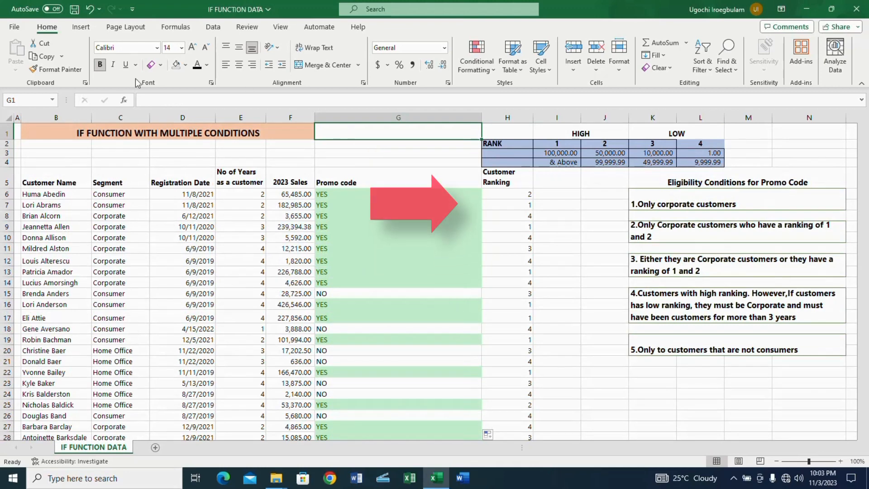
Freeze the panes at cell C5 and test them by selecting from G6 down to the end of the Promo code column
click(123, 176)
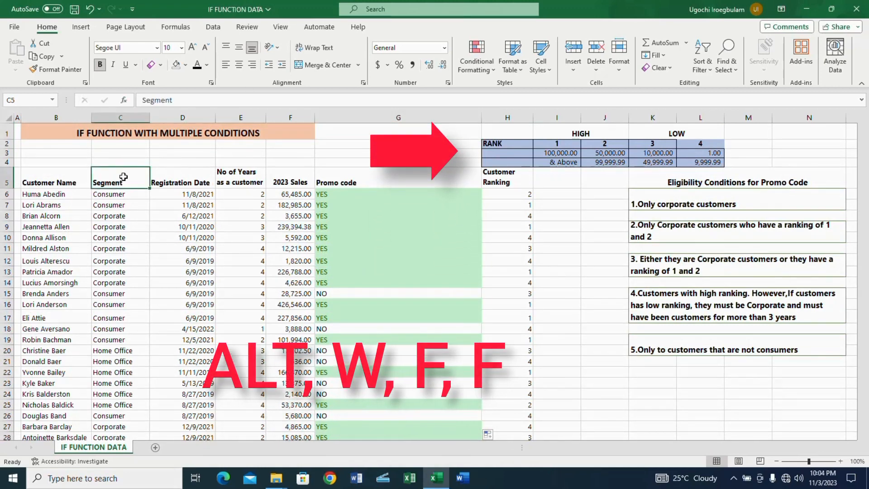
key(alt+w)
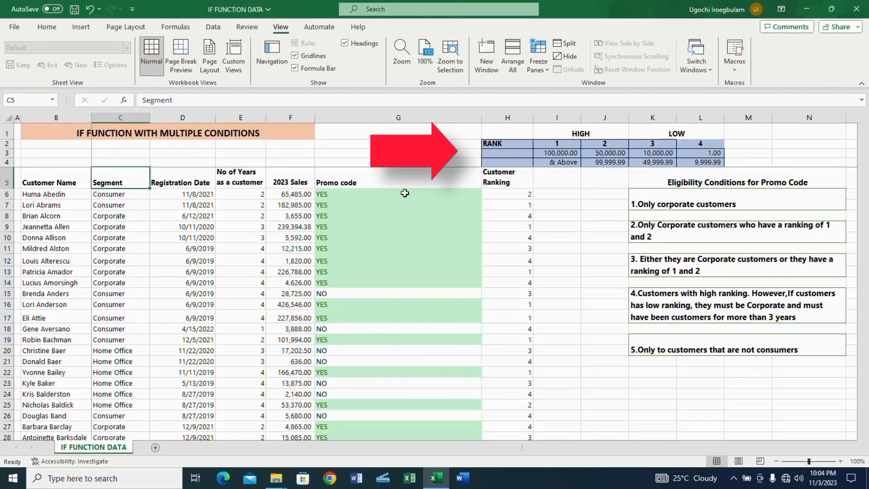
click(404, 194)
key(ctrl+shift+Down)
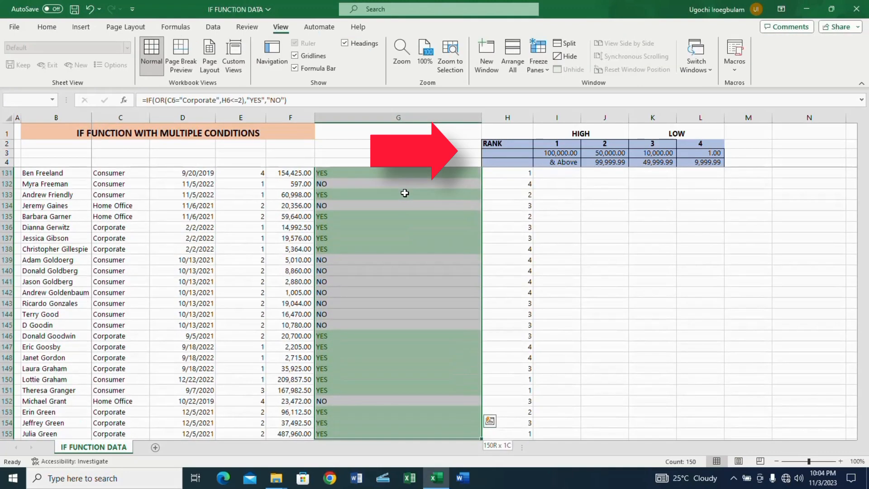
Return to the top of the Promo code column and select the text of eligibility condition 4
click(504, 161)
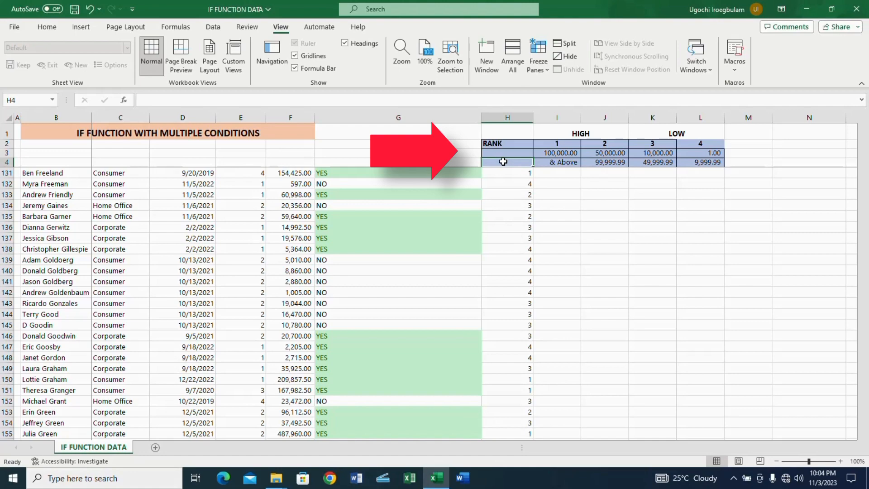
click(382, 173)
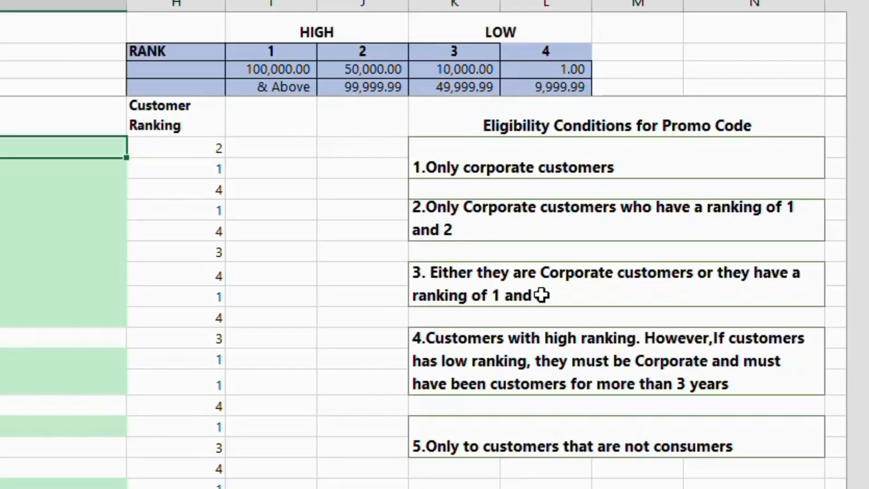
click(501, 354)
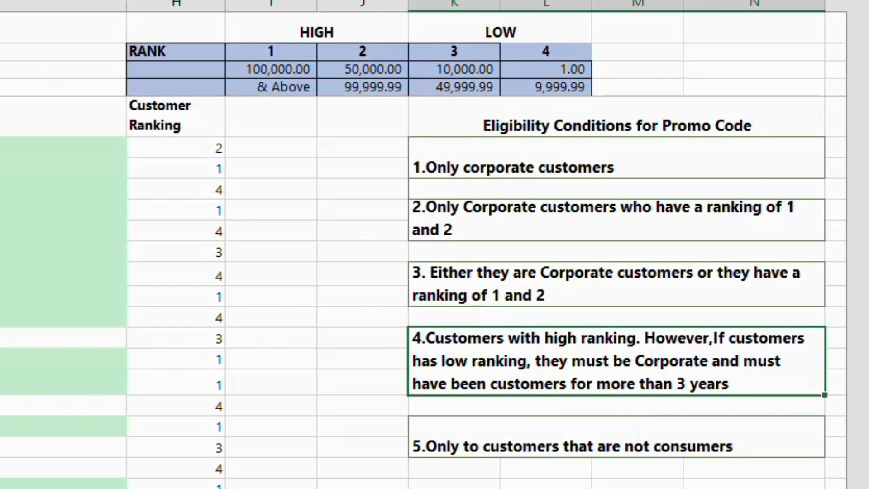
Compare the first customer's promo code and ranking cells with the wording of eligibility condition 4
click(63, 147)
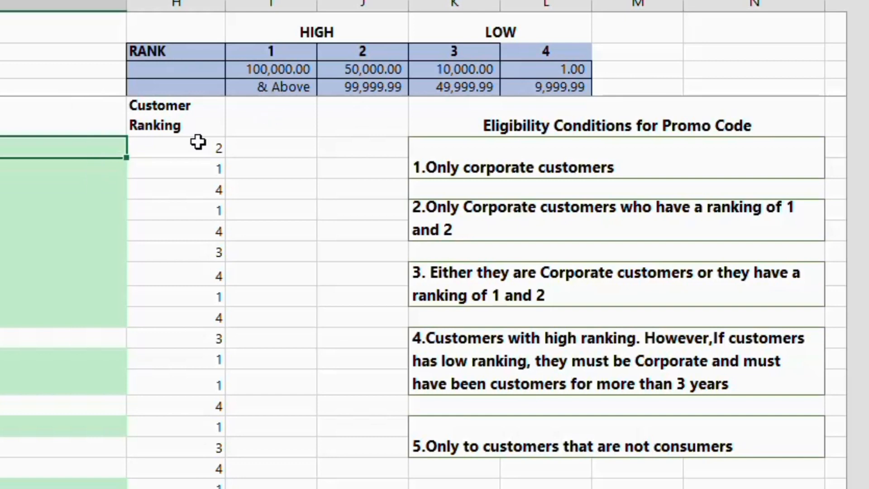
click(176, 146)
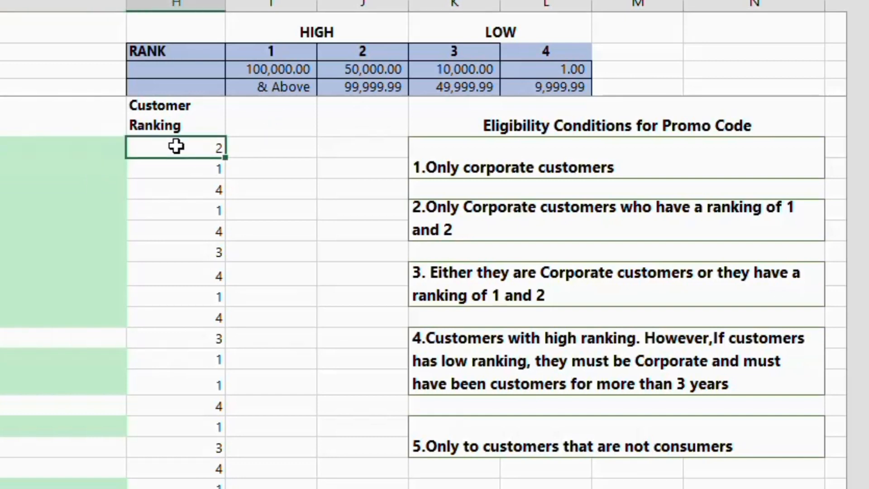
click(68, 156)
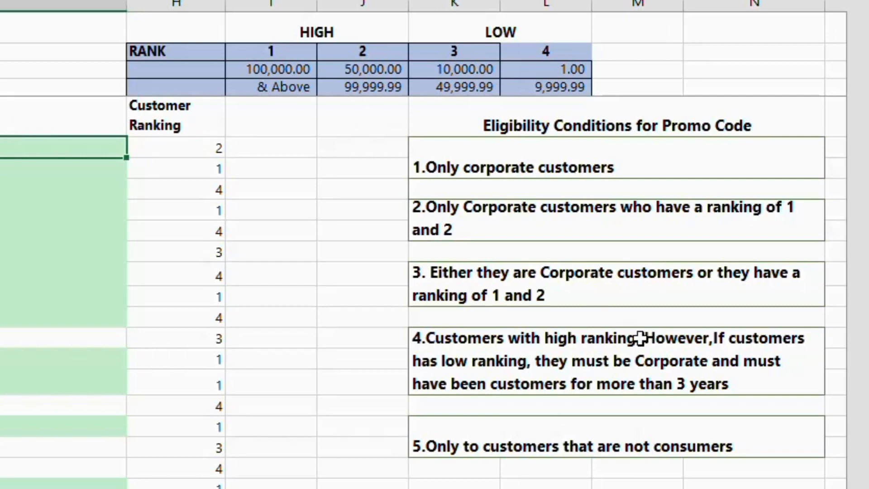
click(516, 365)
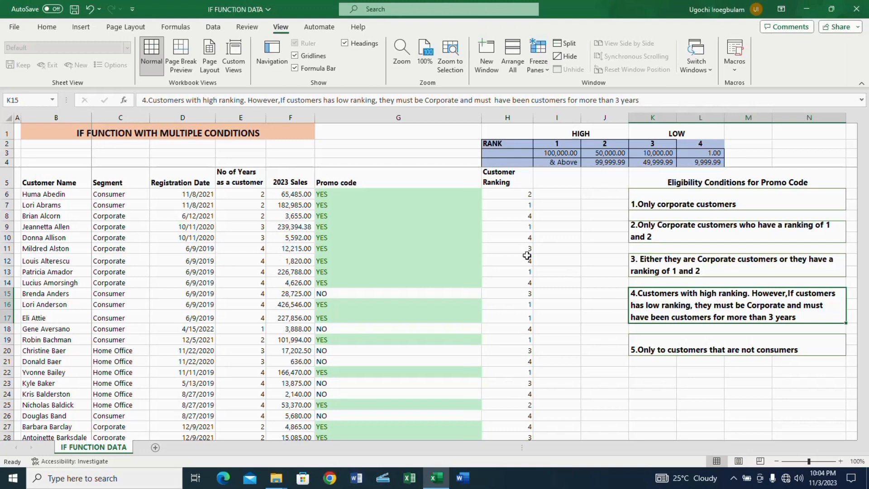
Start a replacement formula in G6 with IF and a nested OR whose first condition is H6<=2
click(341, 190)
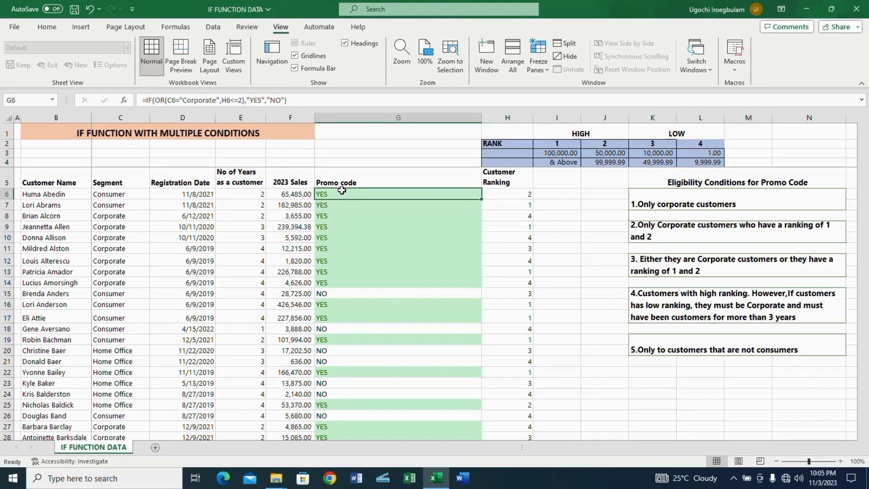
text(=IF)
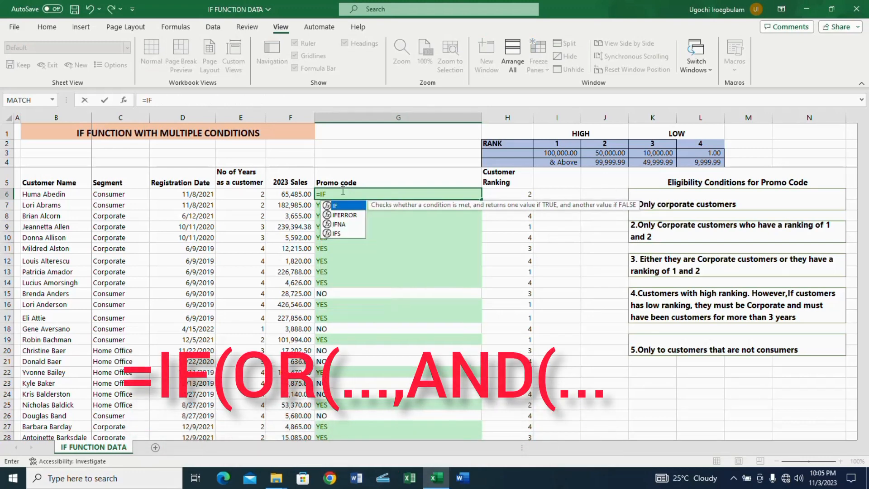
text((O)
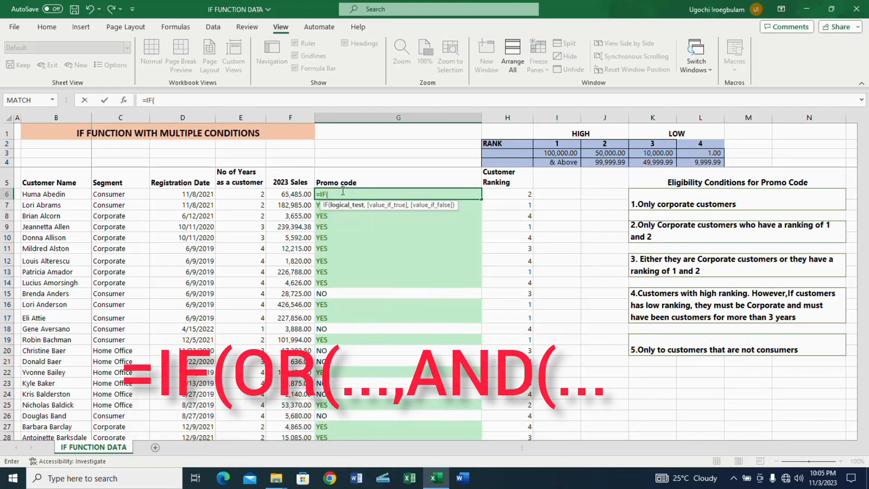
text(R)
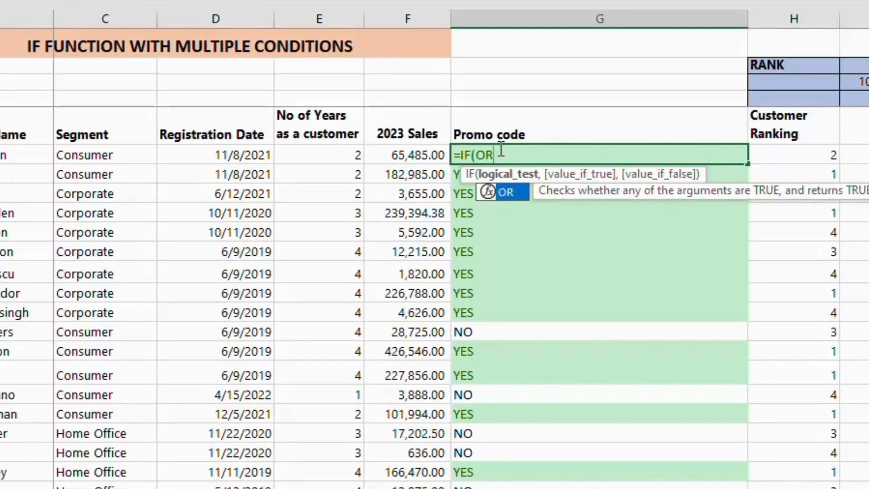
text(()
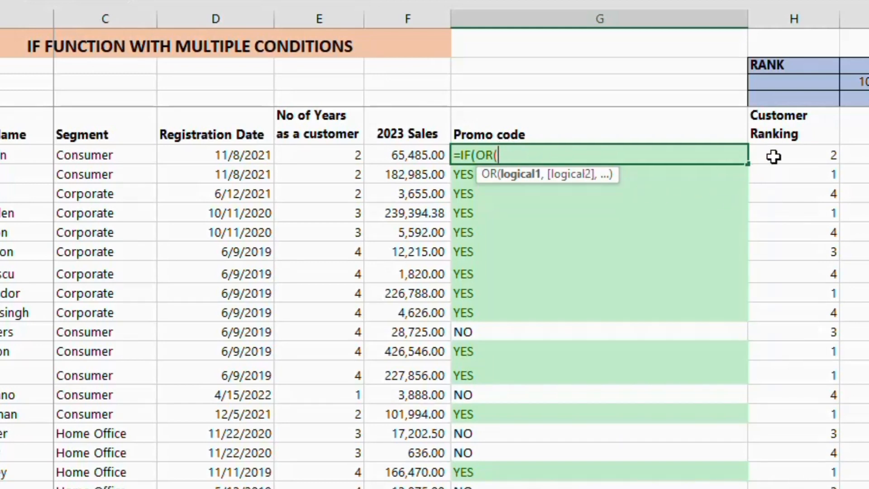
click(807, 154)
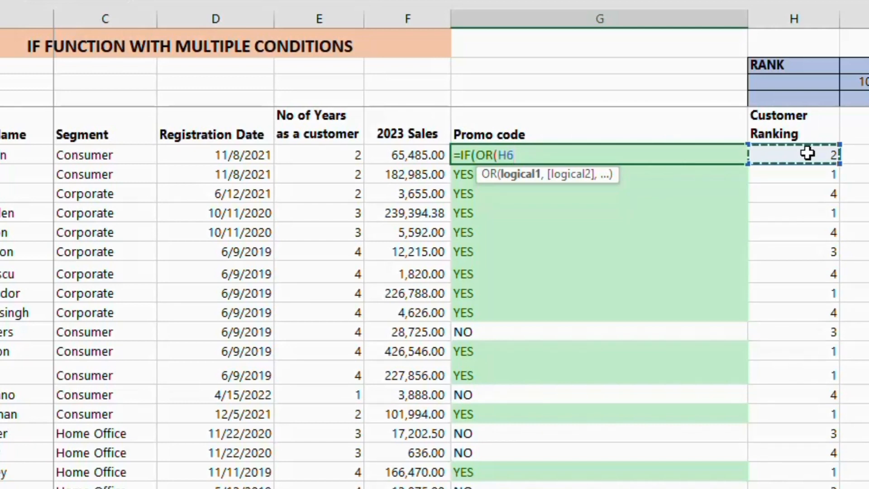
text(<)
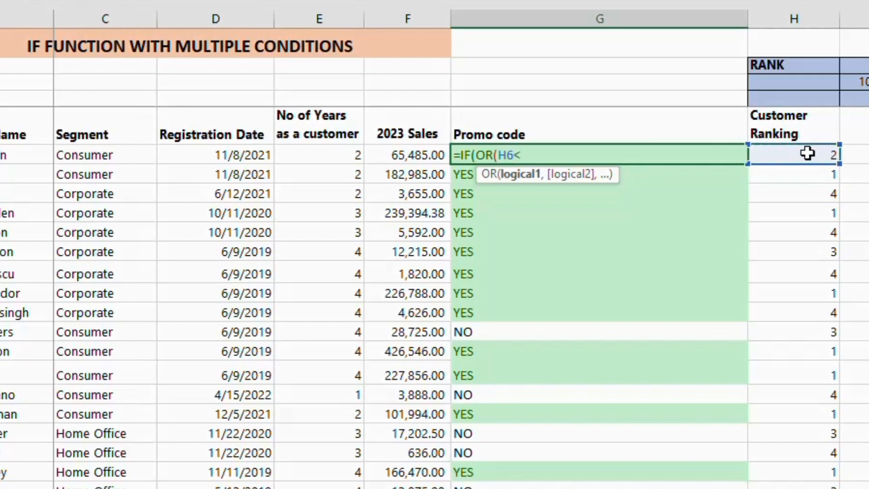
text(=2)
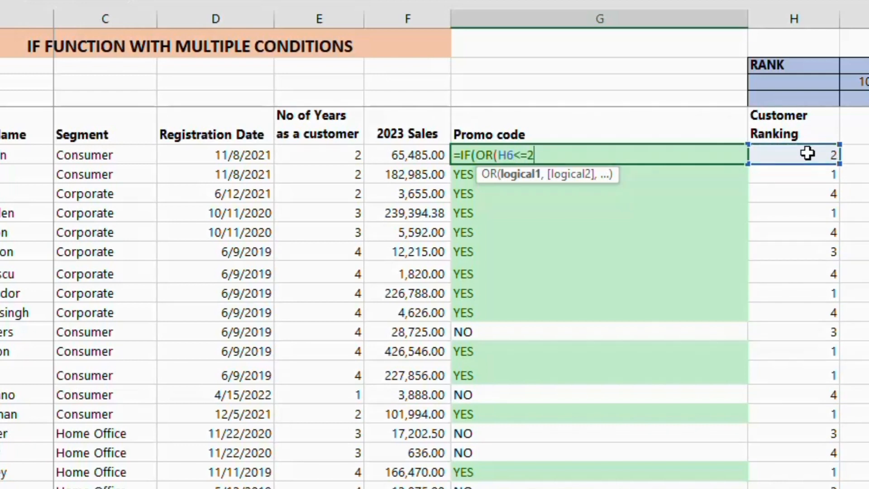
text(,)
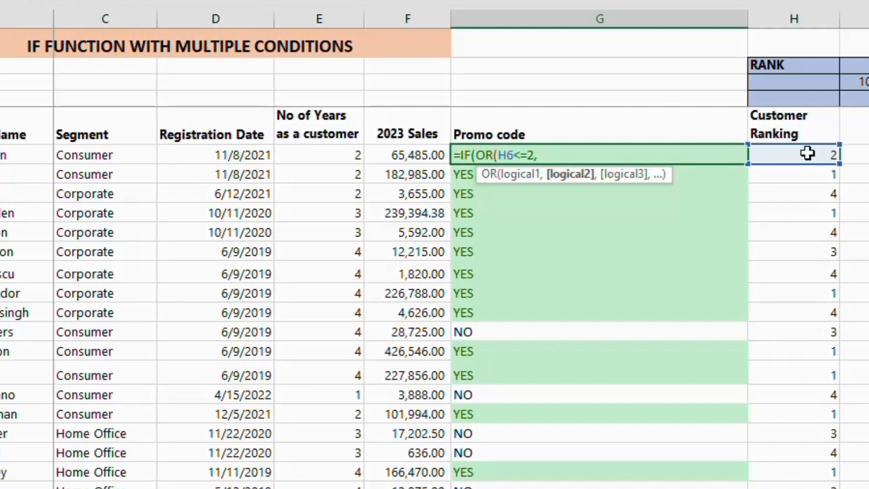
Add AND(C6="Corporate",E6>3) as the second OR condition in the G6 formula and close the OR test
text(AND)
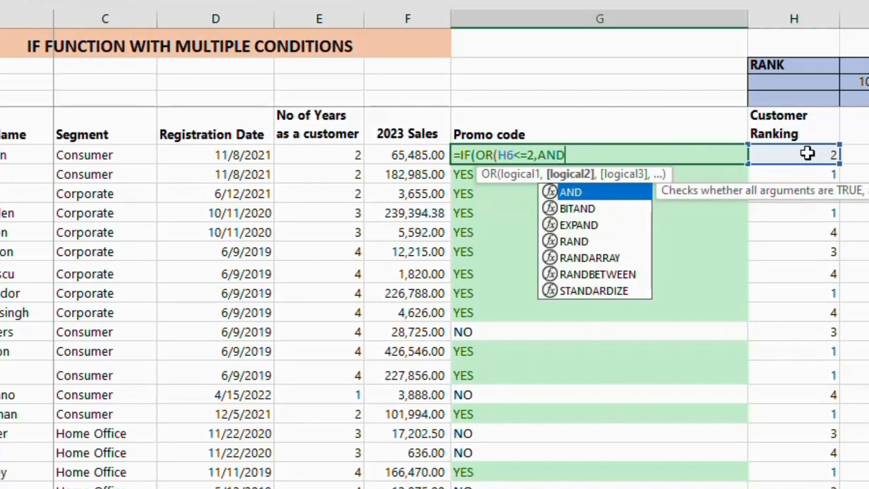
text(()
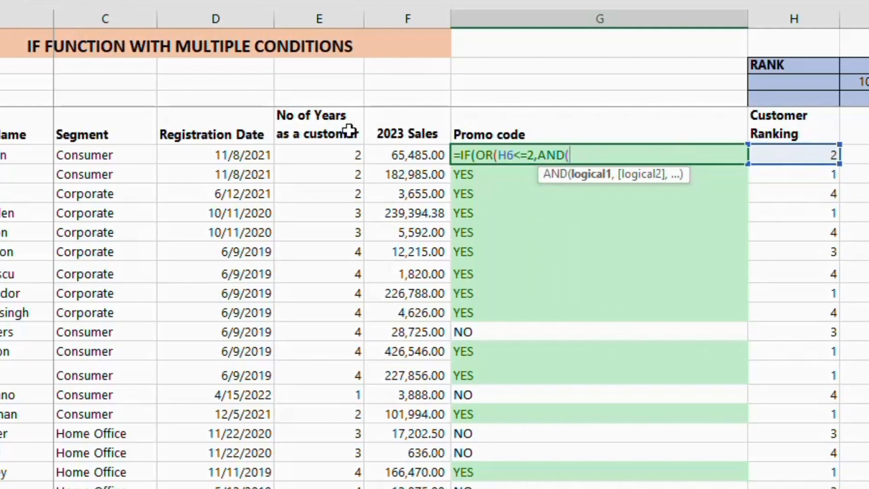
click(109, 156)
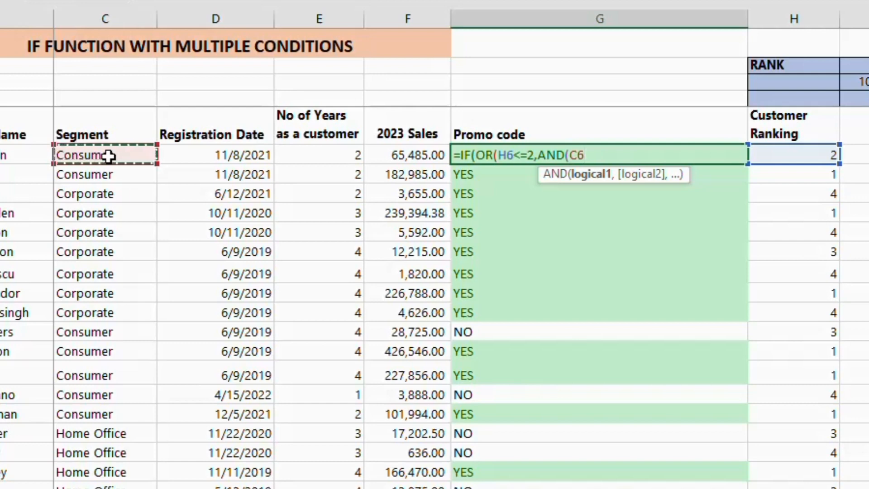
text(="Corporate")
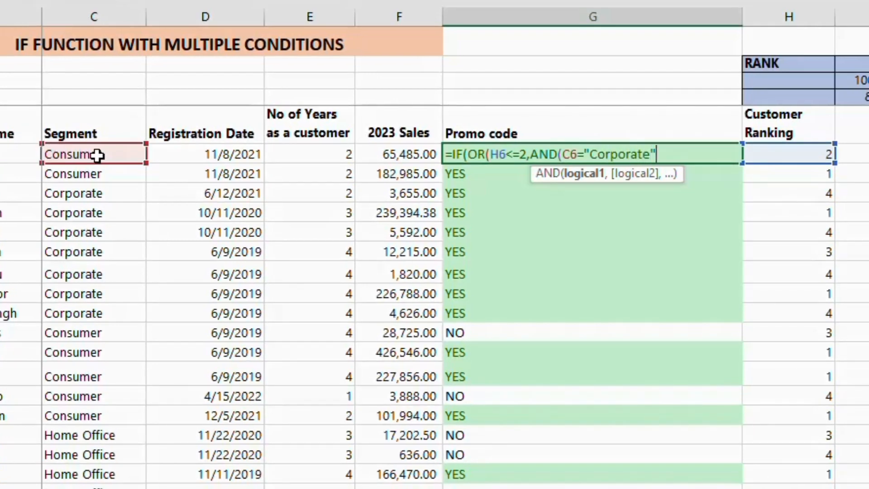
text(,)
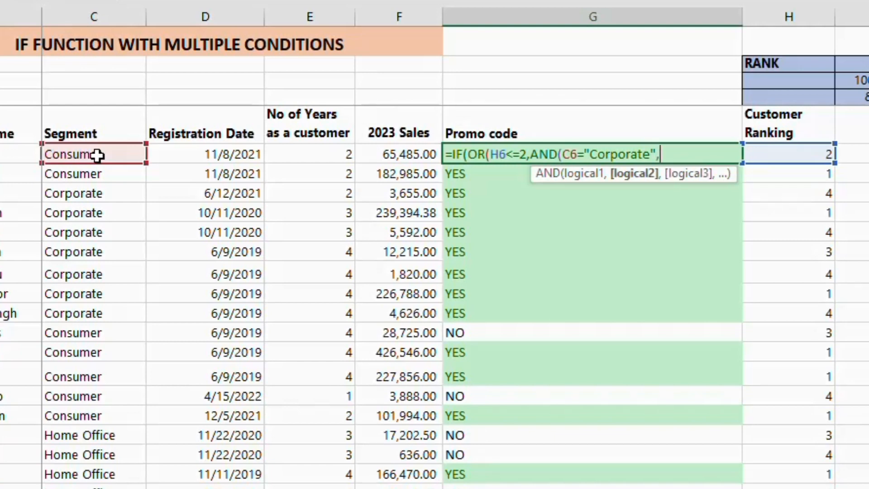
click(294, 147)
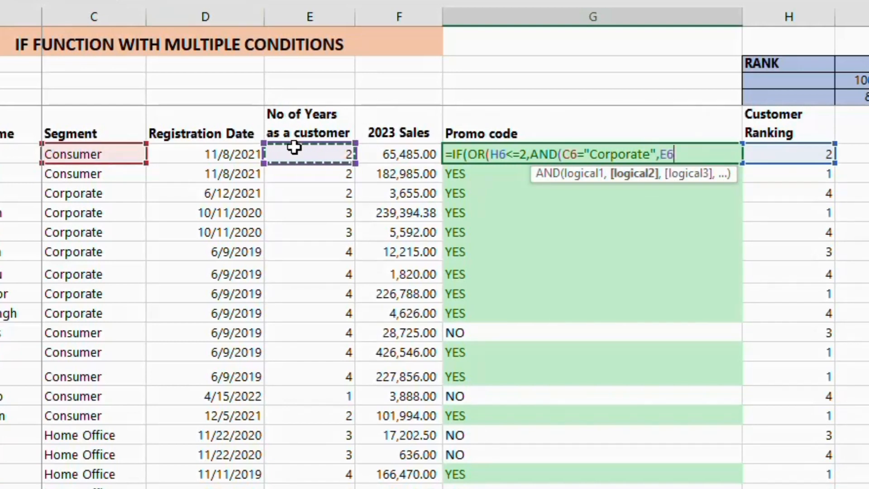
text(>)
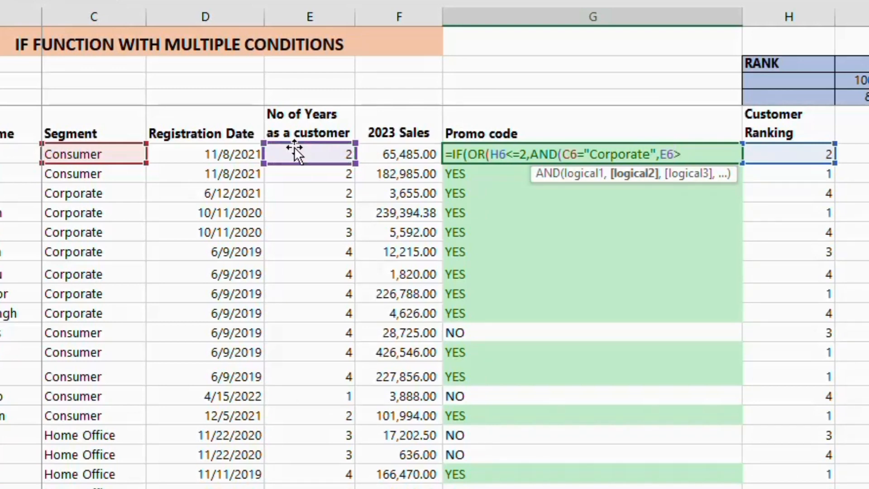
text(3)
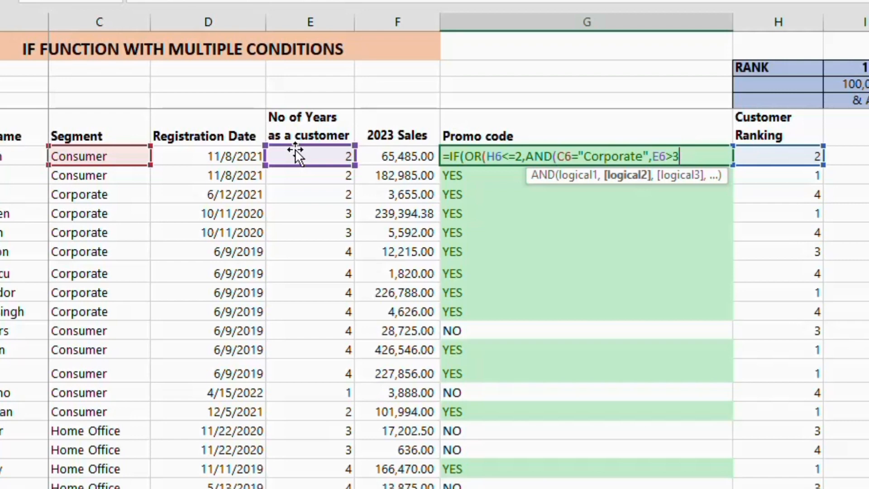
text())
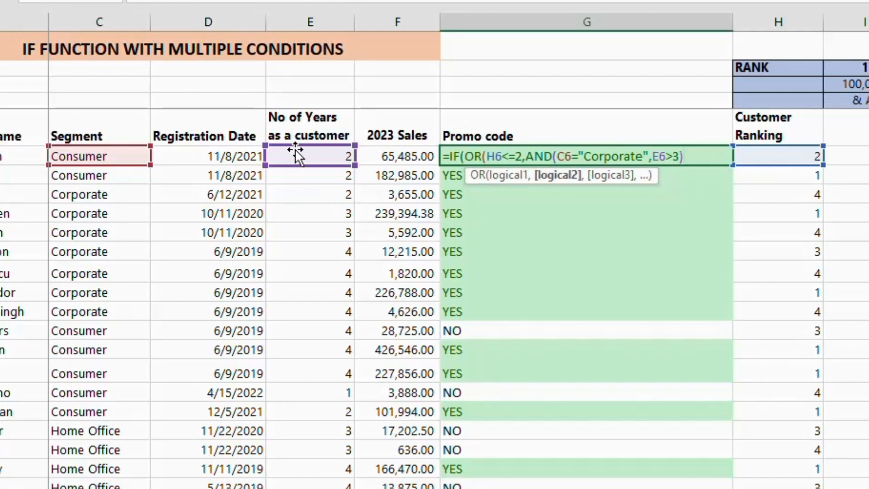
text())
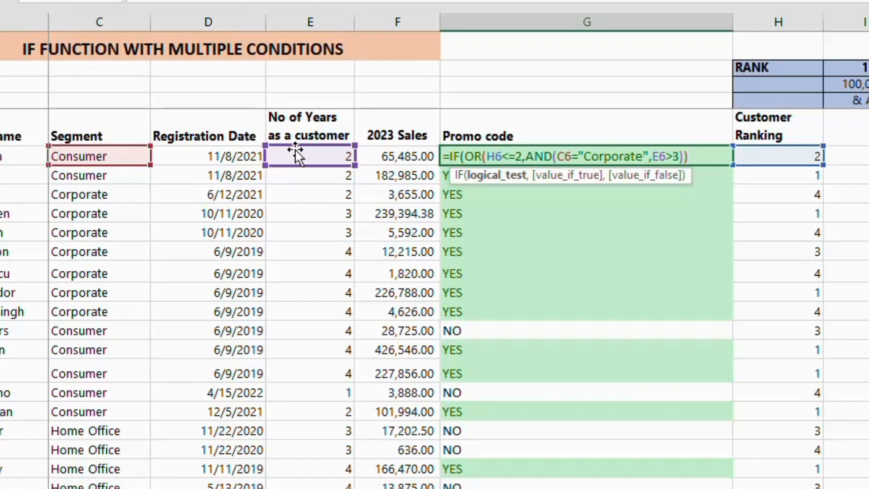
text(,)
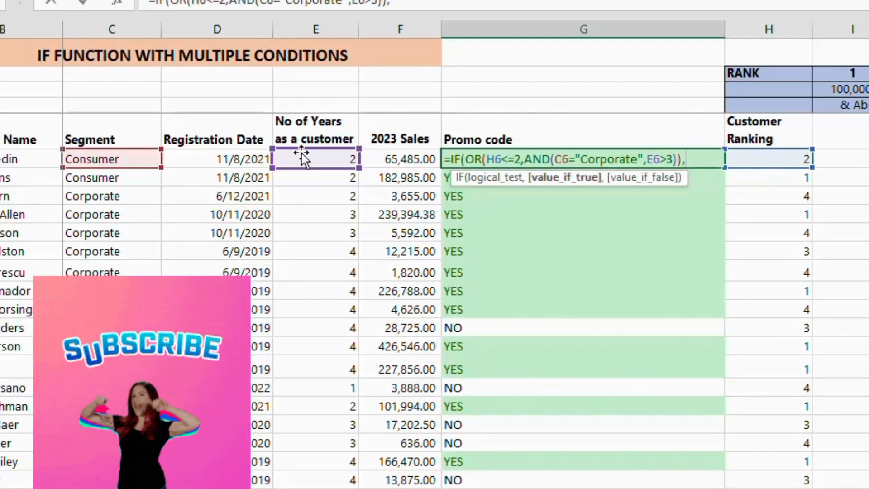
text("YES","NO"))
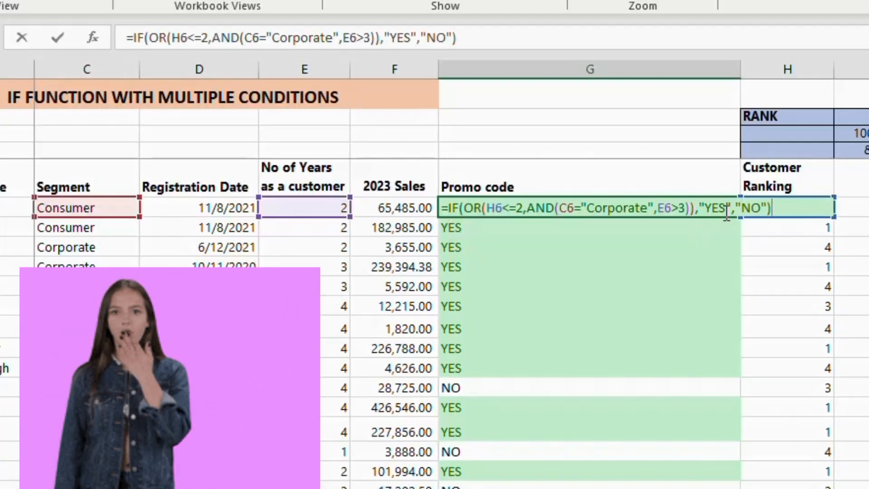
Finish the G6 formula with "YES" and "NO" as the true and false results, and fill it down the Promo code column
key(Return)
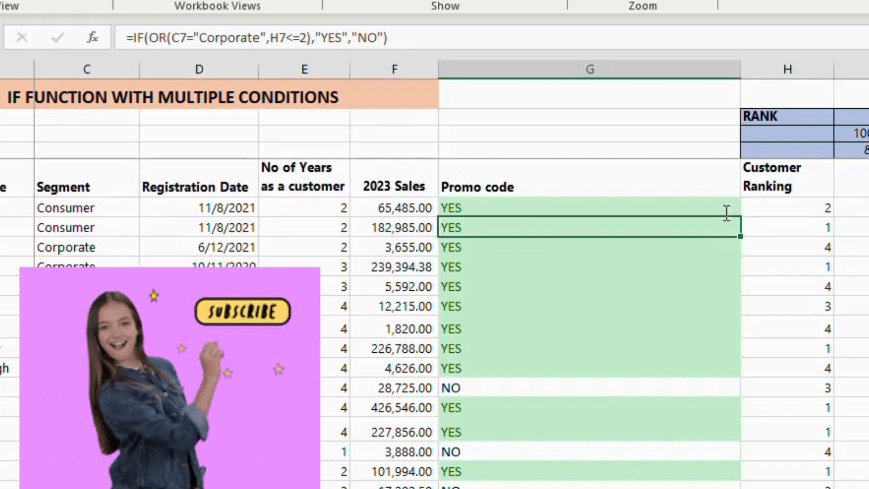
click(704, 211)
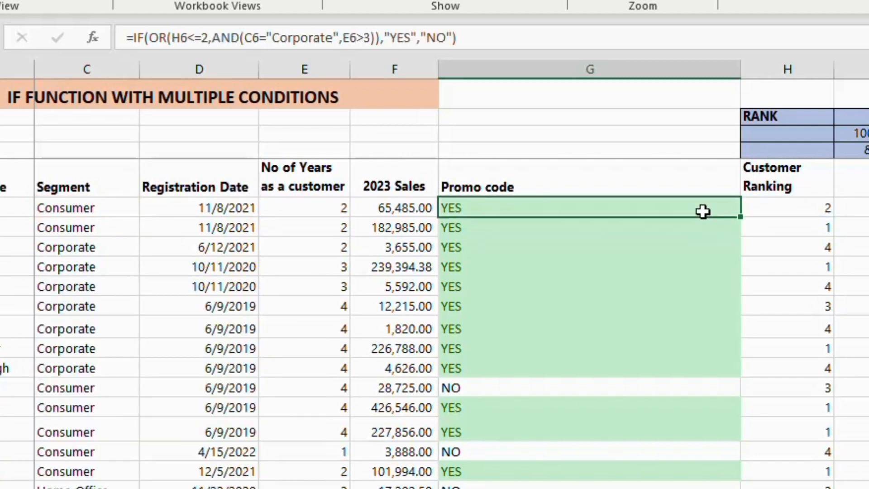
double_click(741, 218)
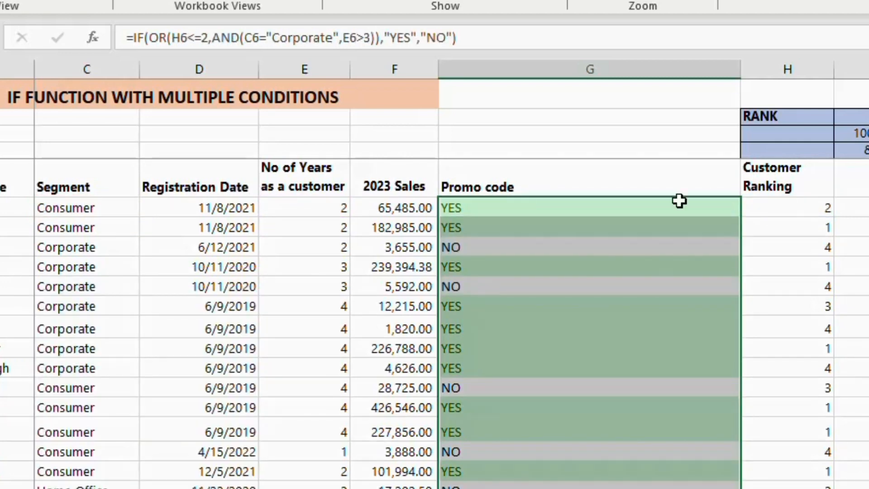
Check the promo code results in rows 6, 7 and 11 against the customers' ranking, segment and years as a customer
click(527, 209)
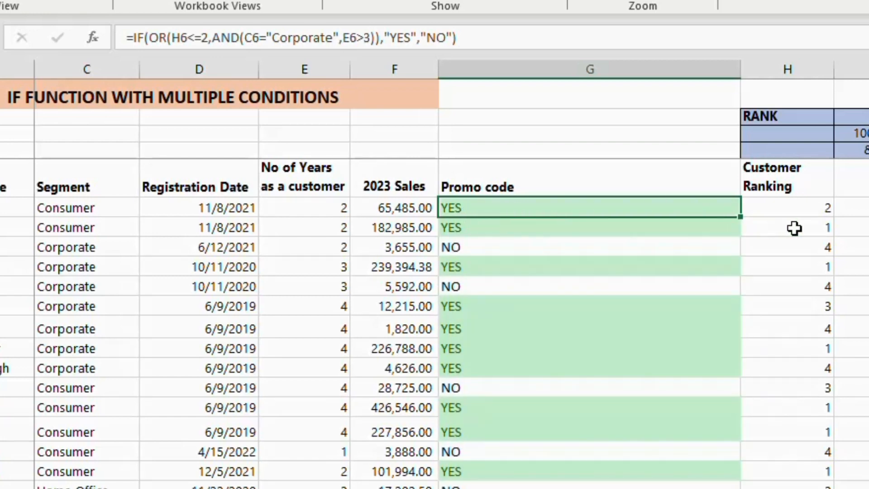
click(801, 209)
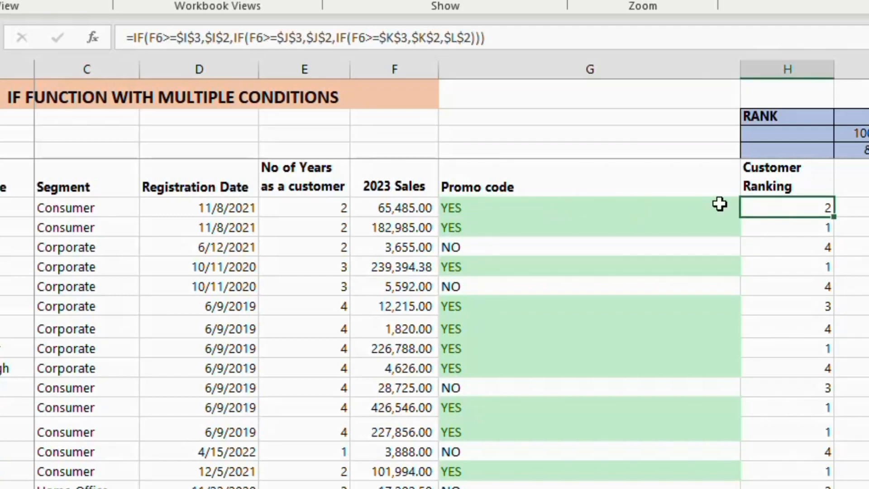
click(761, 225)
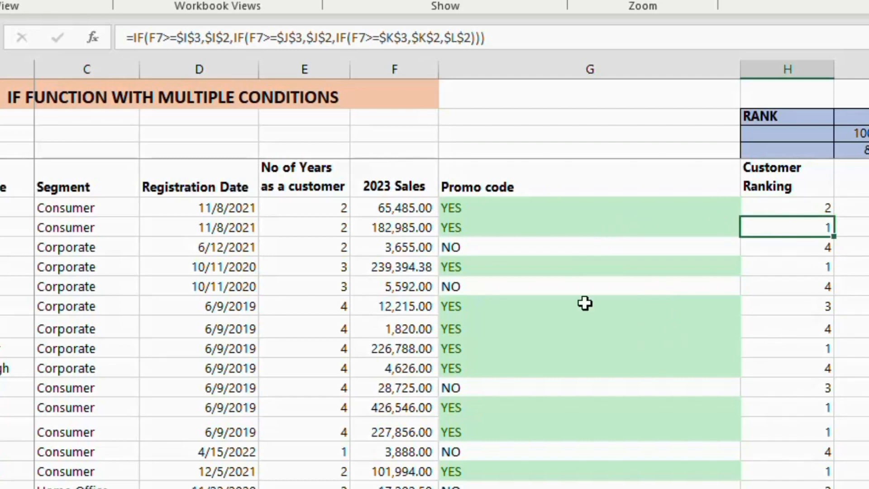
click(504, 303)
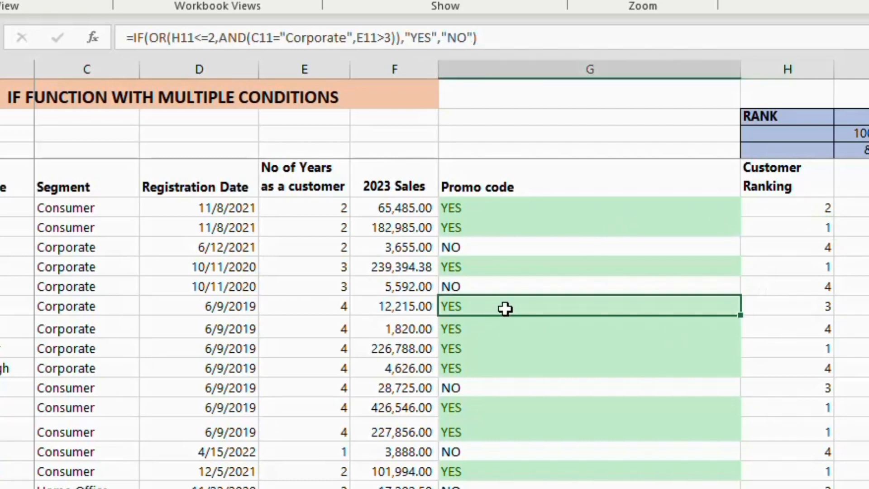
click(776, 306)
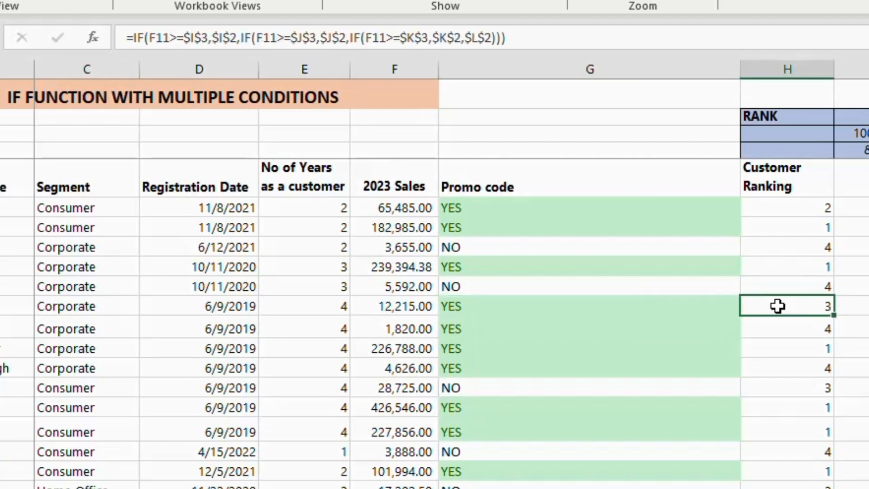
click(487, 308)
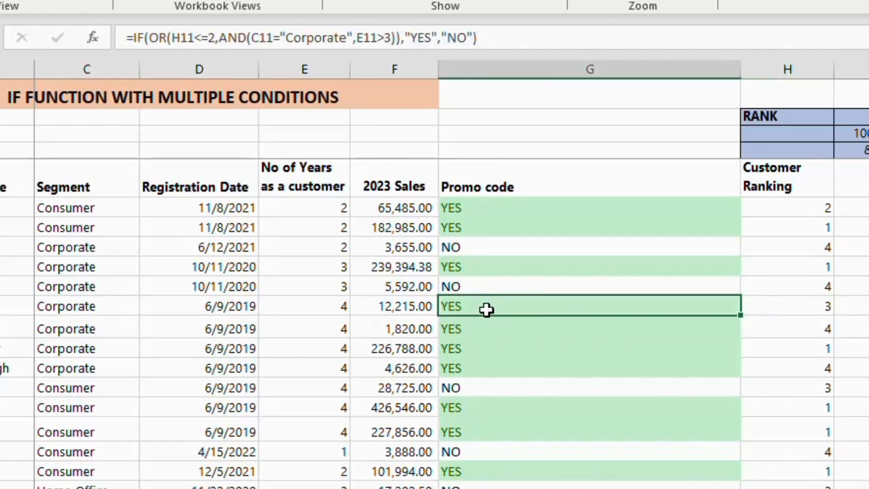
click(123, 302)
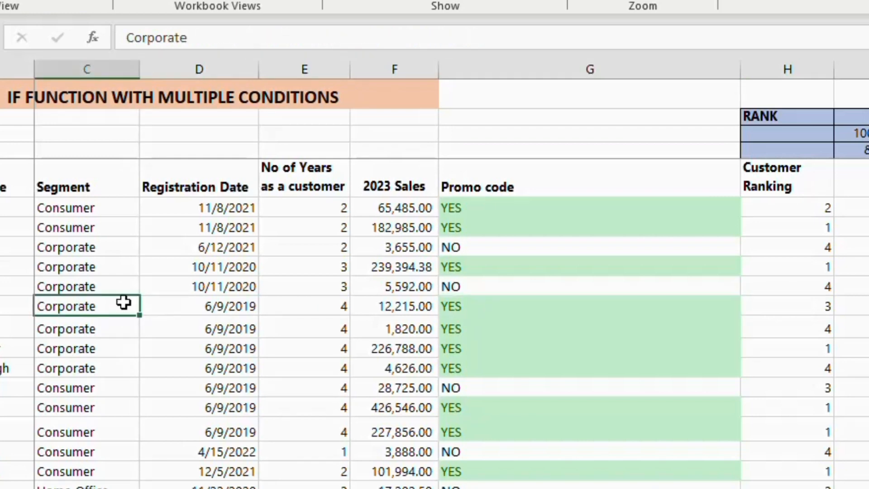
click(336, 309)
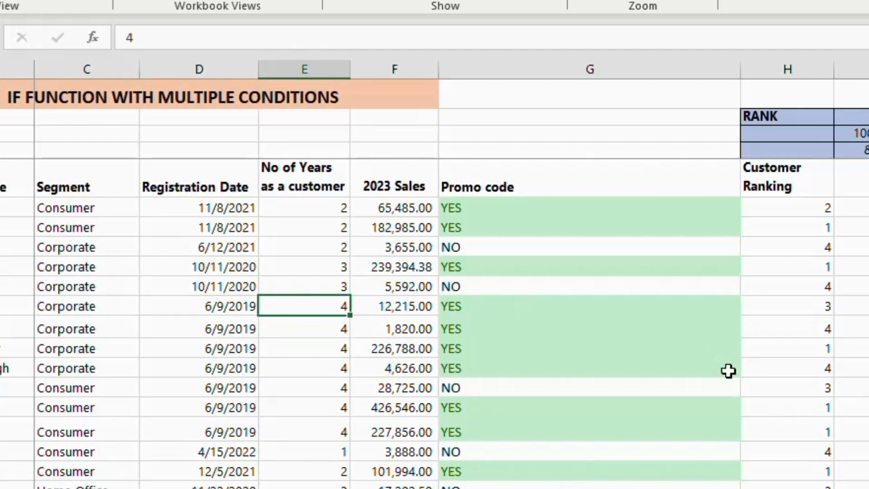
Review the OR and AND conditions inside the G6 promo code formula
click(502, 210)
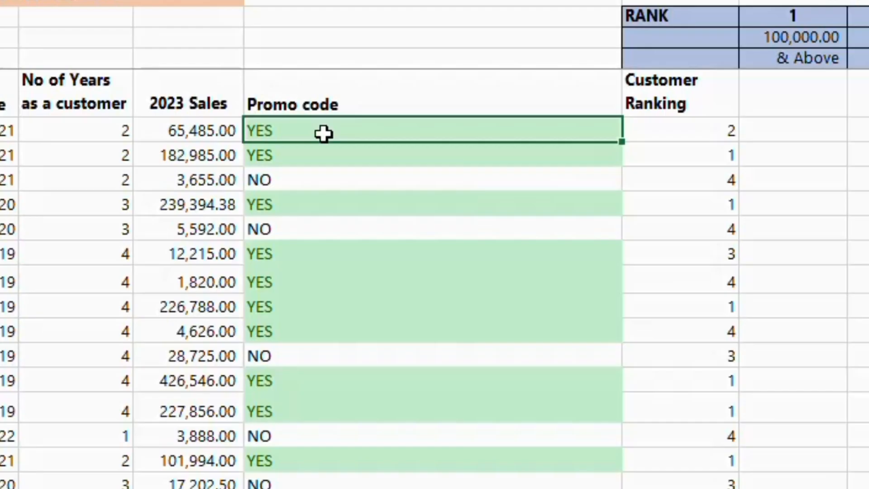
key(F2)
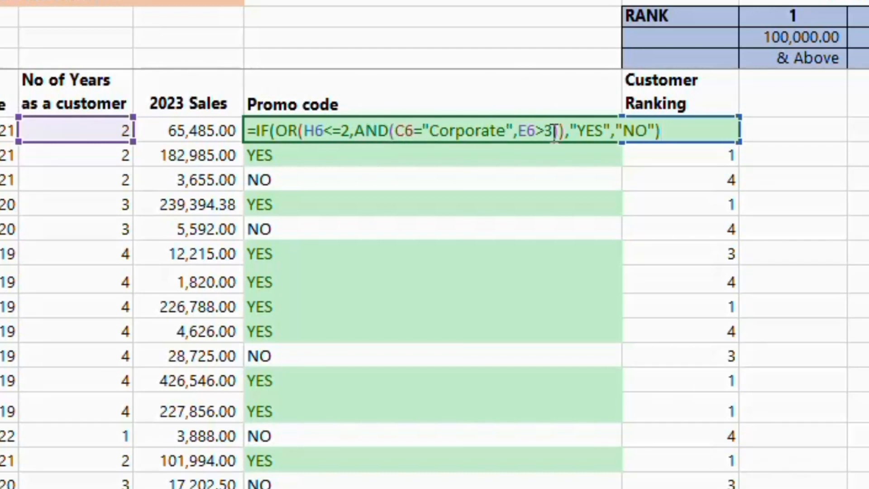
key(Return)
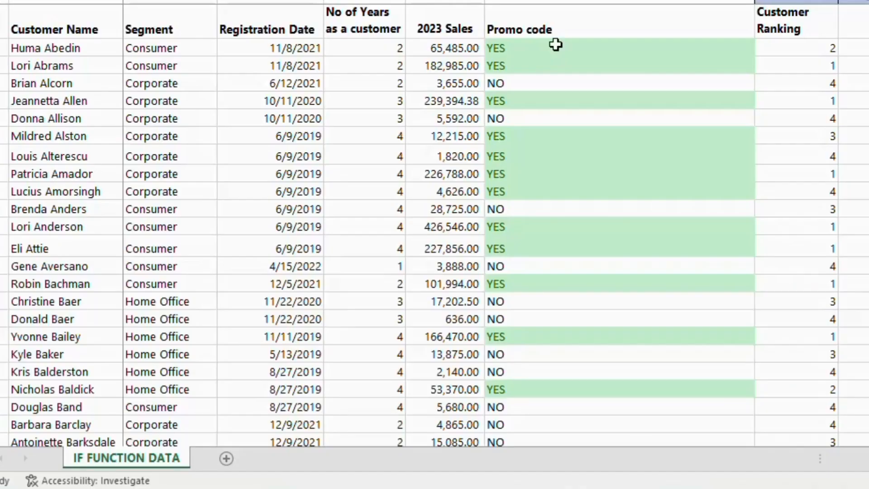
Compare the Consumer, Home Office and Corporate entries in the Segment column with eligibility condition 5
click(554, 45)
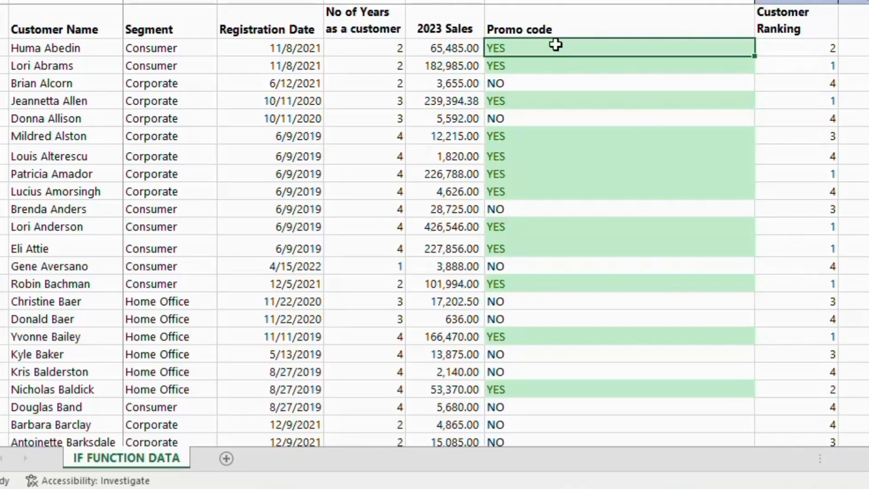
click(182, 48)
click(157, 302)
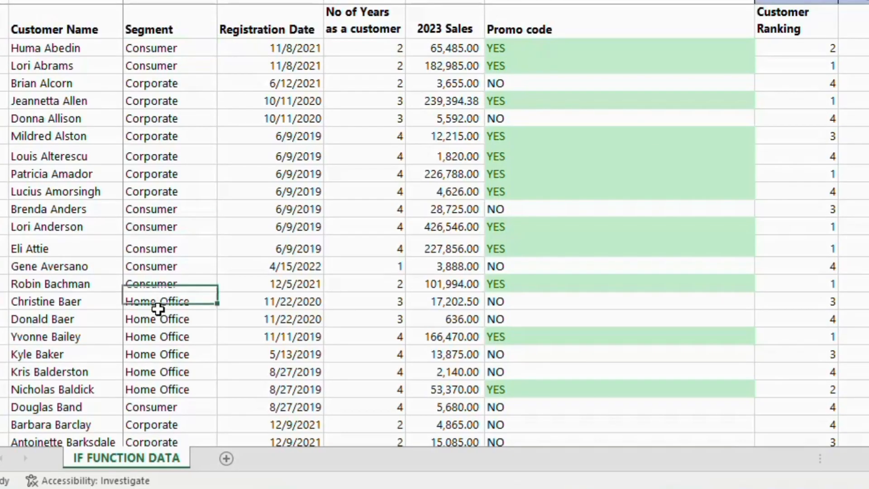
click(171, 424)
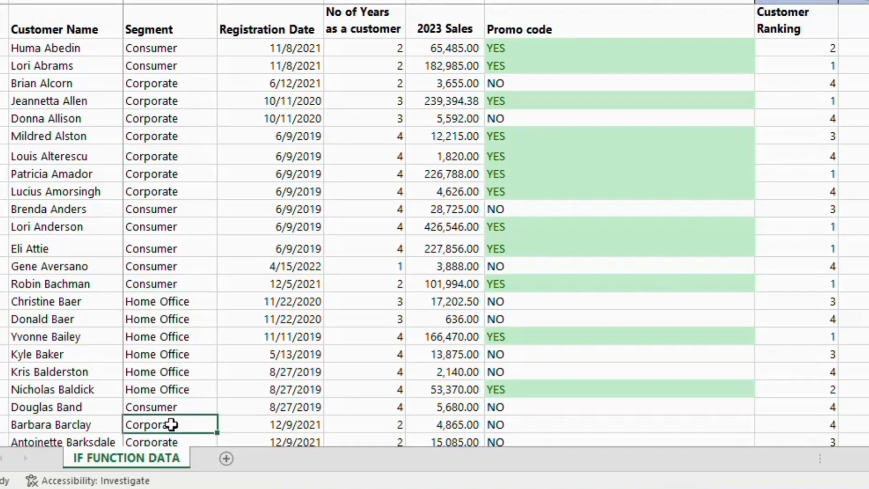
click(527, 44)
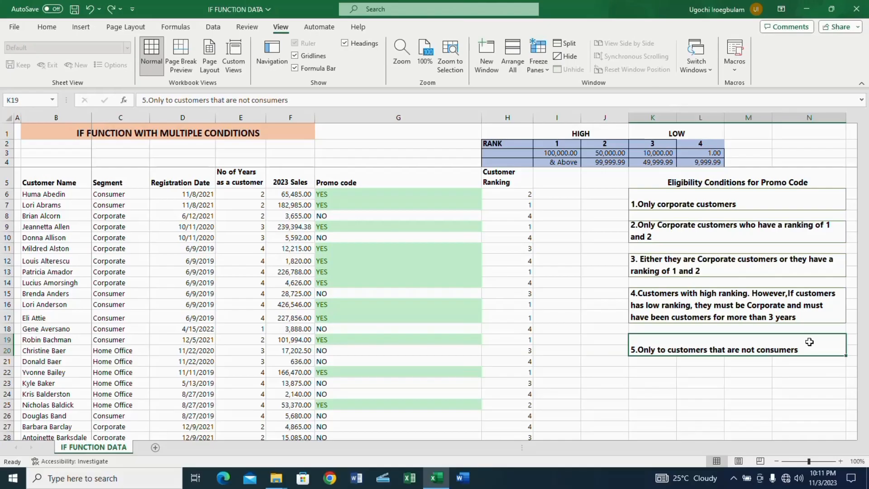
Start a replacement formula in G6 with IF and a nested NOT function
click(349, 193)
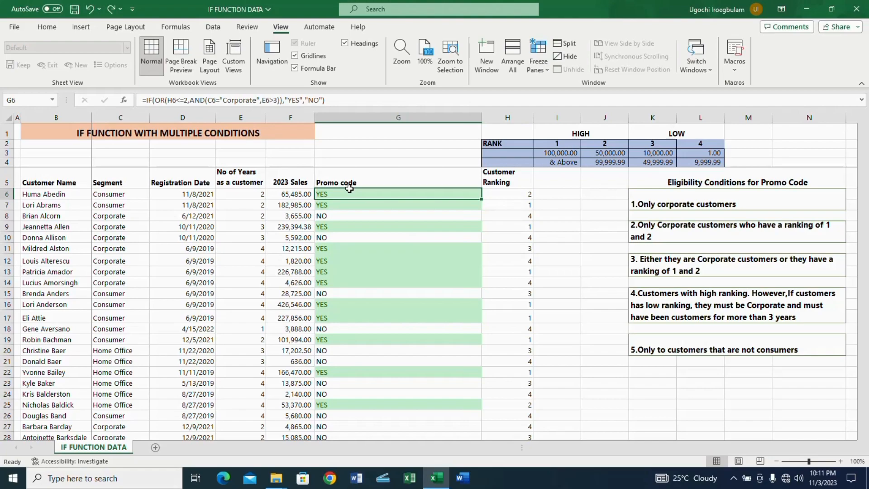
text(=)
text(IF)
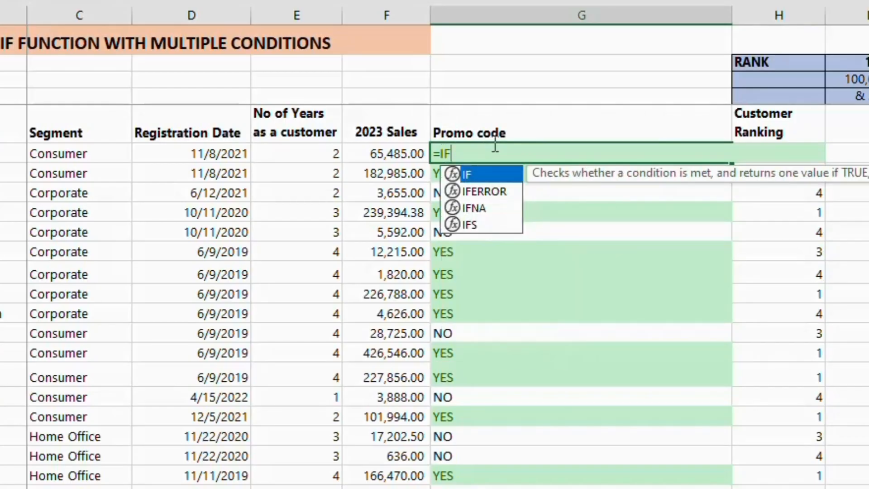
text((NOT)
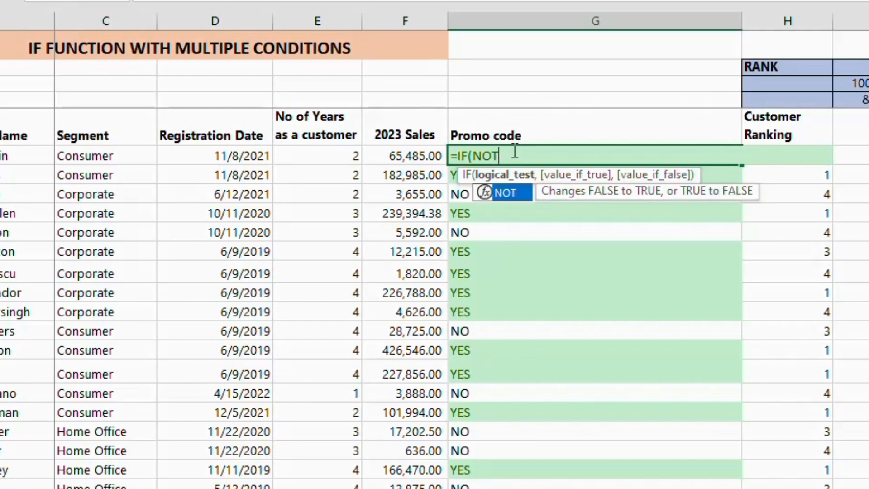
text(()
Enter C6="Consumer" as the condition of the NOT function in G6 and close the NOT test
click(116, 156)
text(=)
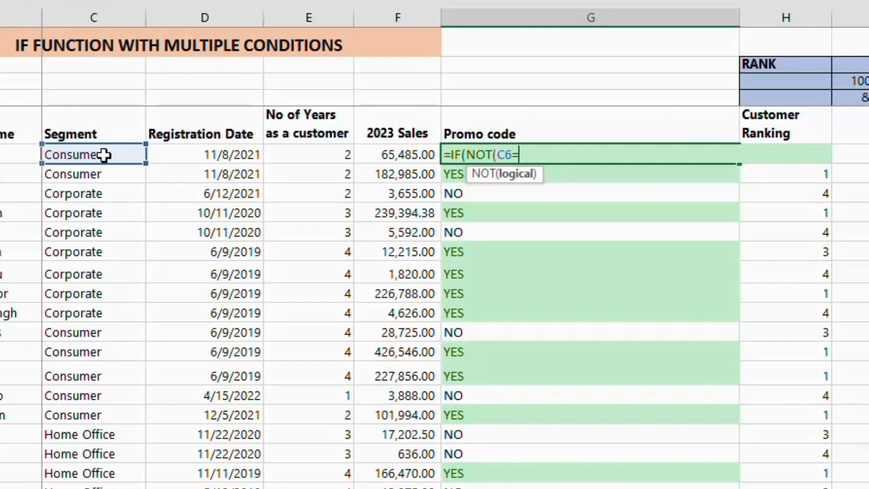
text("Consumer")
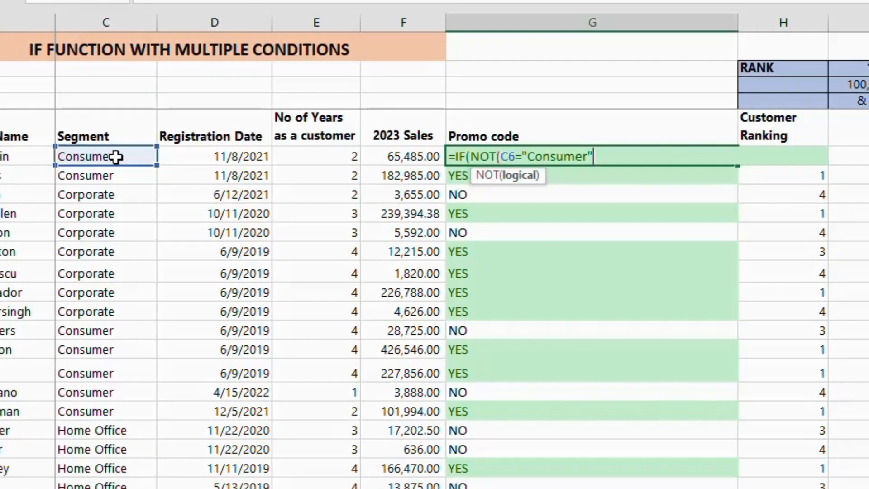
text())
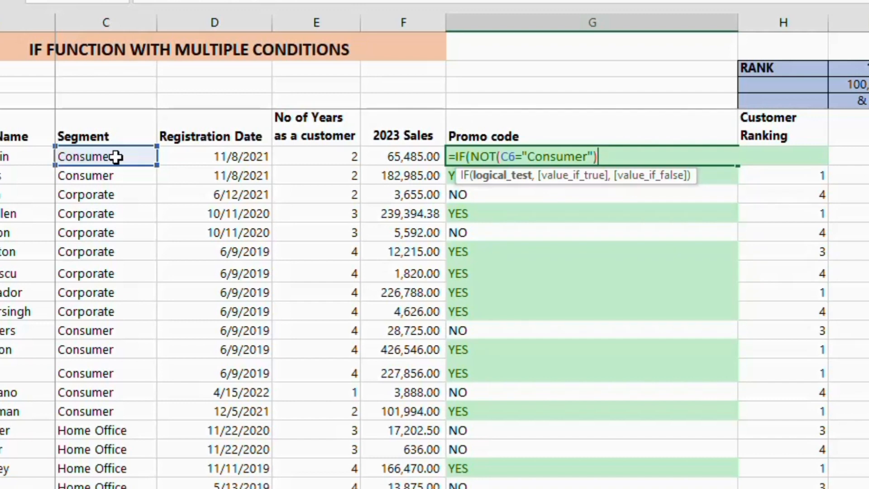
text(,"YES)
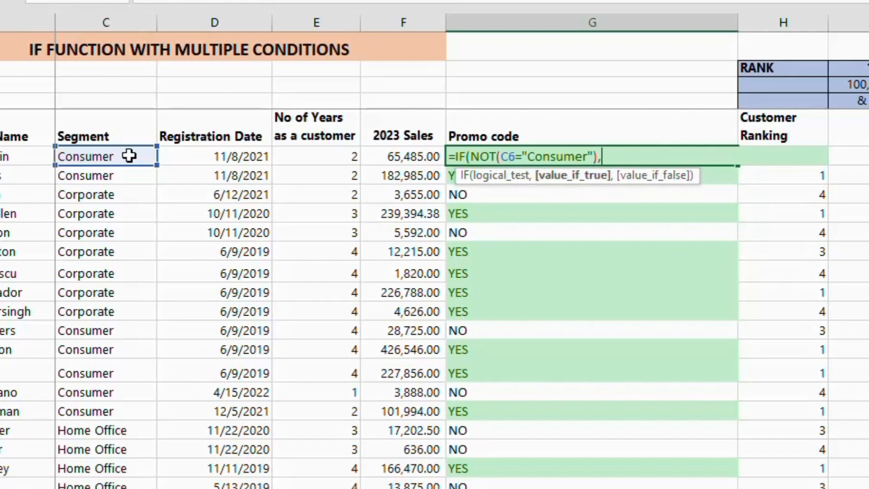
text(")
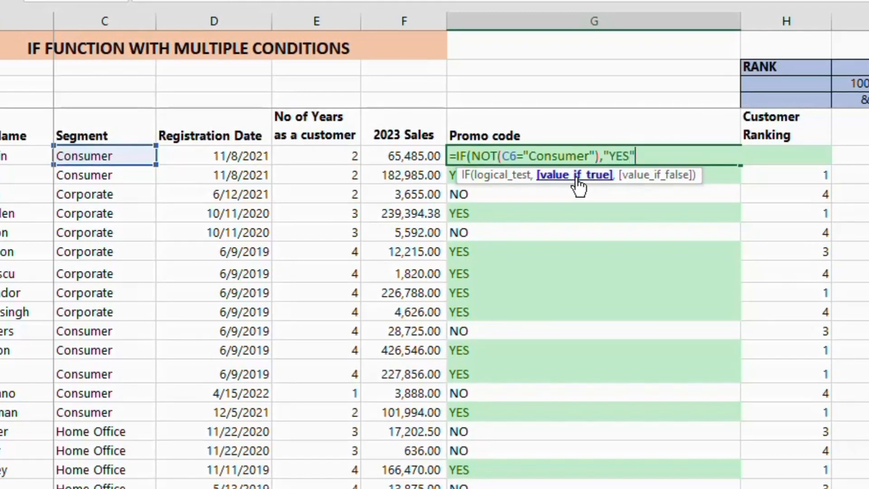
text(,"YES",)
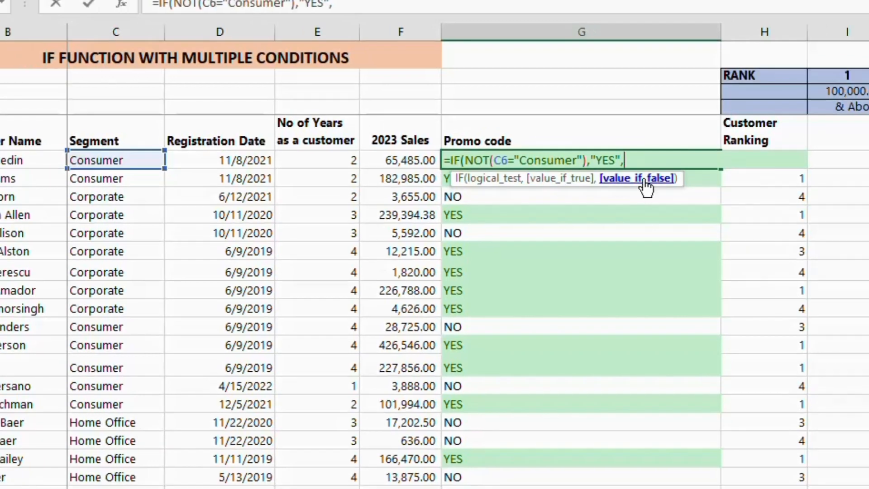
text(NO")
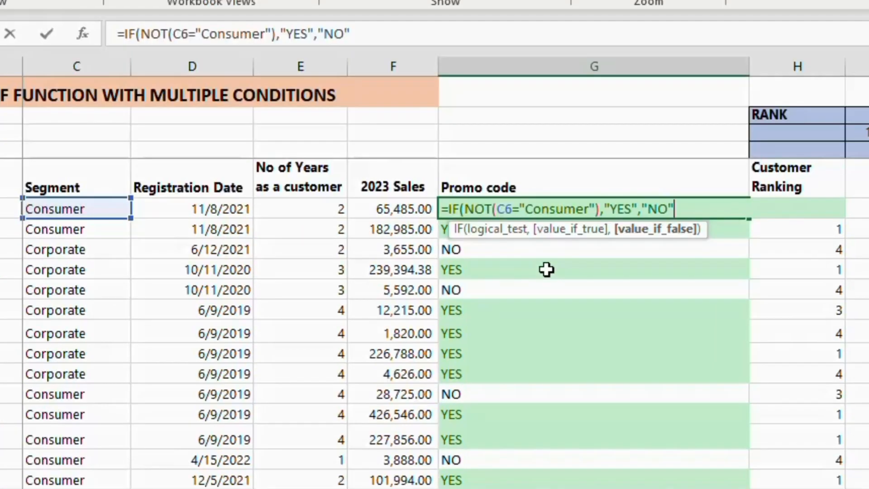
Finish the G6 NOT formula with "YES" and "NO" as the true and false results, and fill it down the Promo code column
text())
key(Return)
click(477, 208)
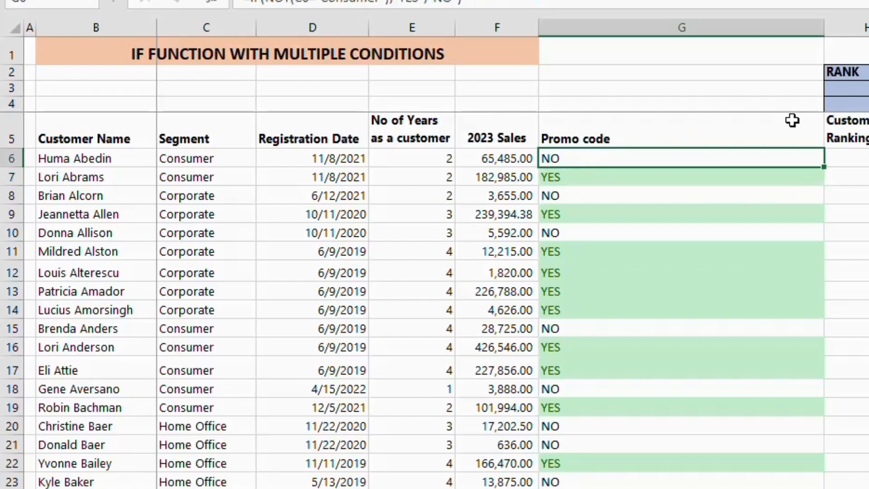
double_click(824, 166)
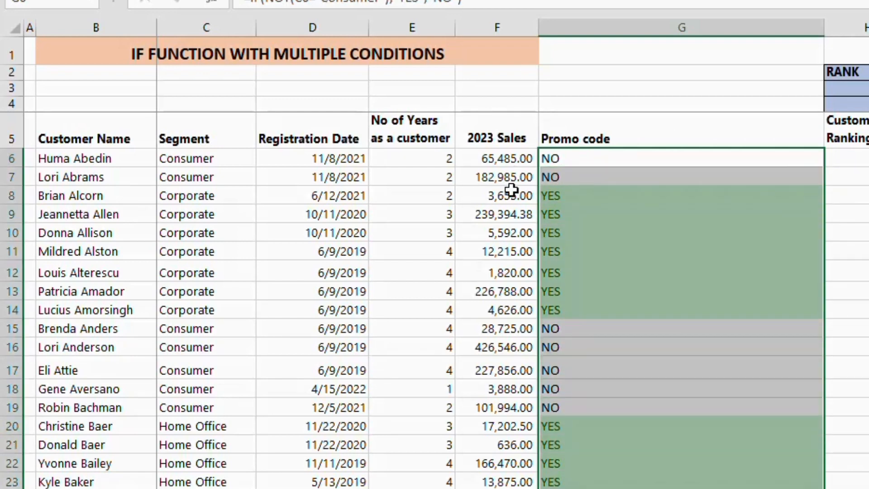
Check the promo code results of the Corporate, Home Office and Consumer customers against their segments
click(574, 190)
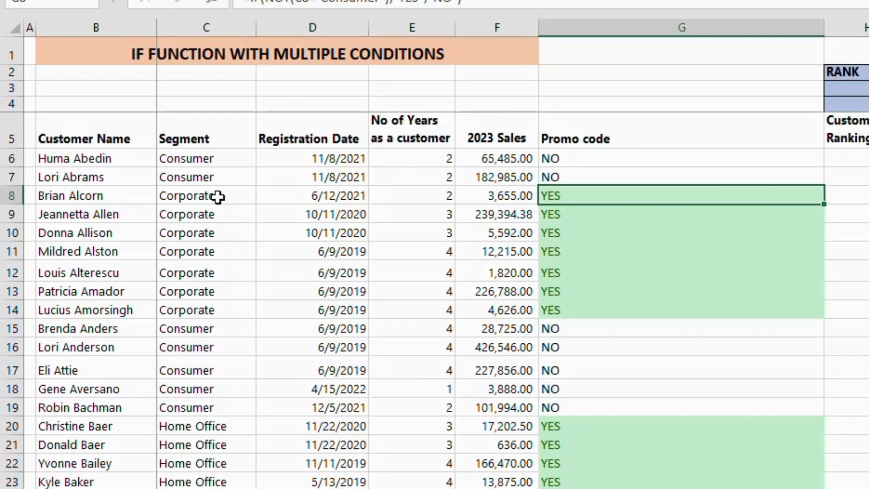
click(220, 213)
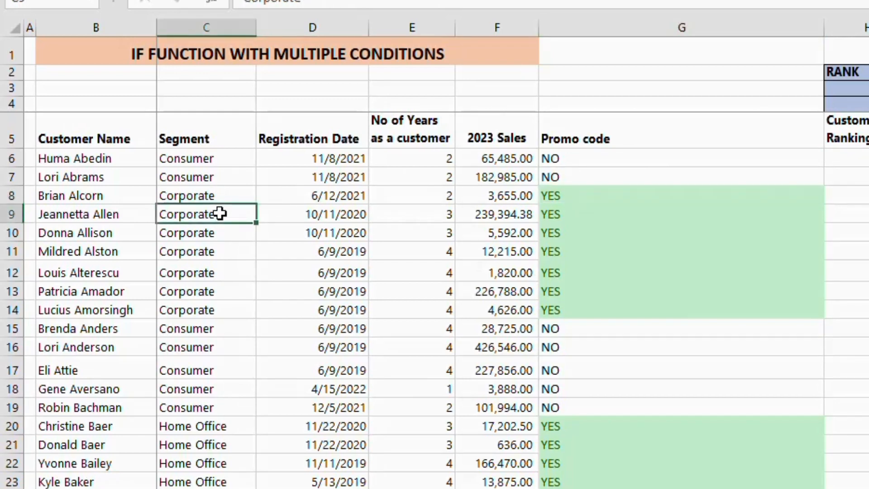
click(225, 196)
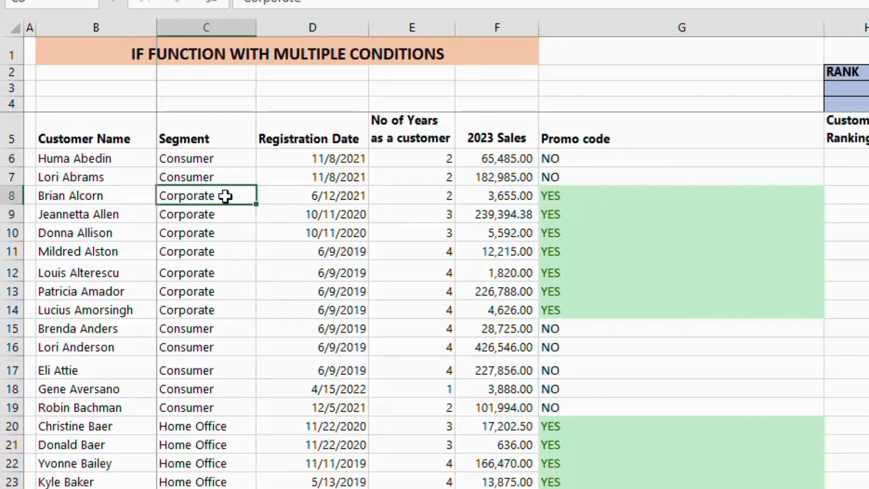
click(230, 428)
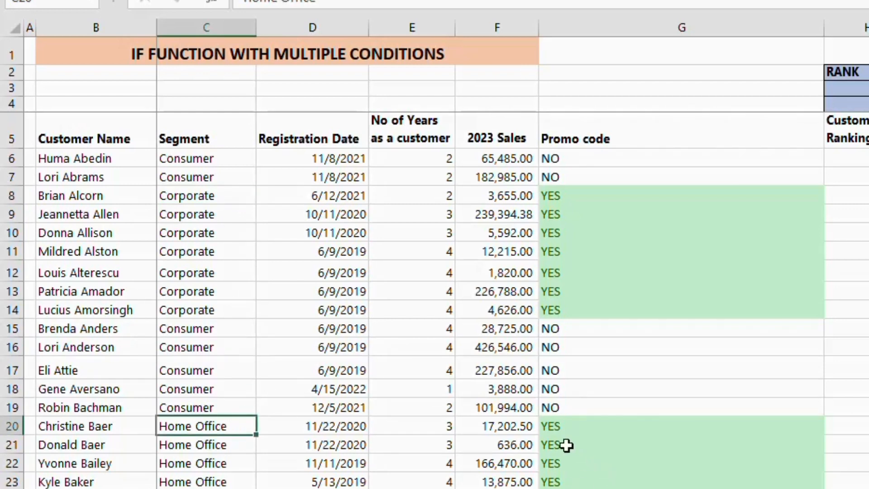
click(567, 427)
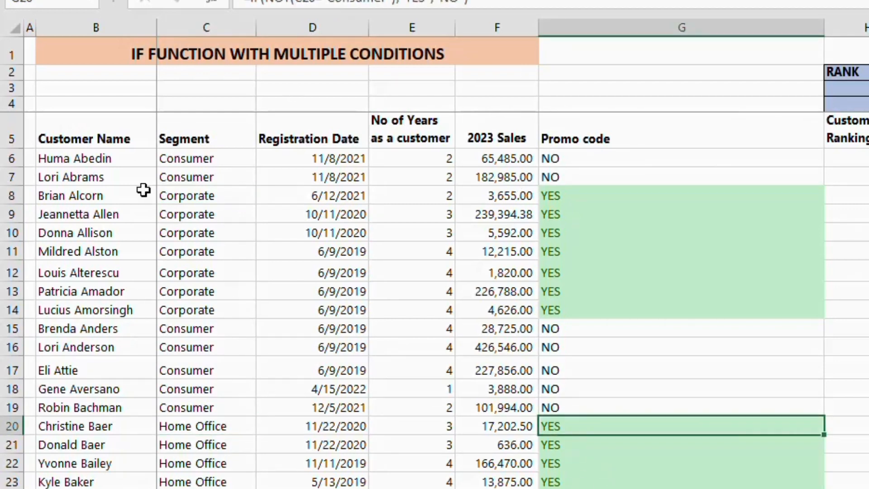
click(203, 159)
click(589, 176)
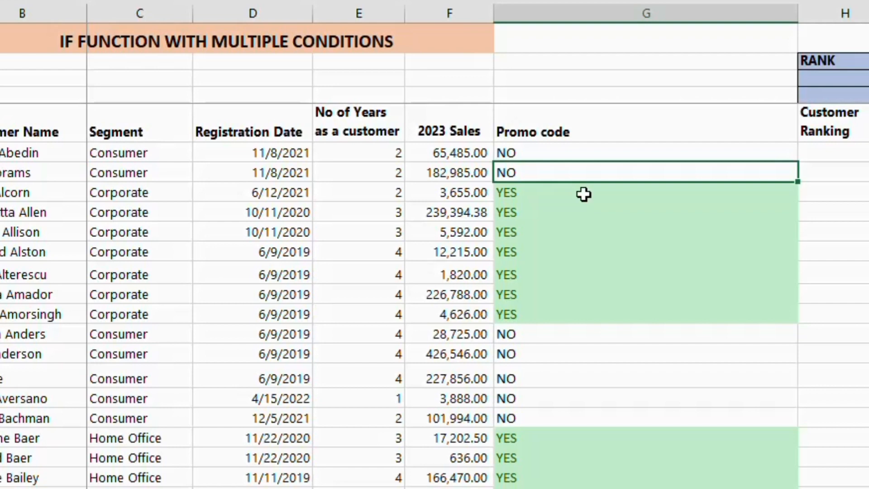
Start a replacement formula in G6 with IF and a nested OR function
click(562, 152)
text(=)
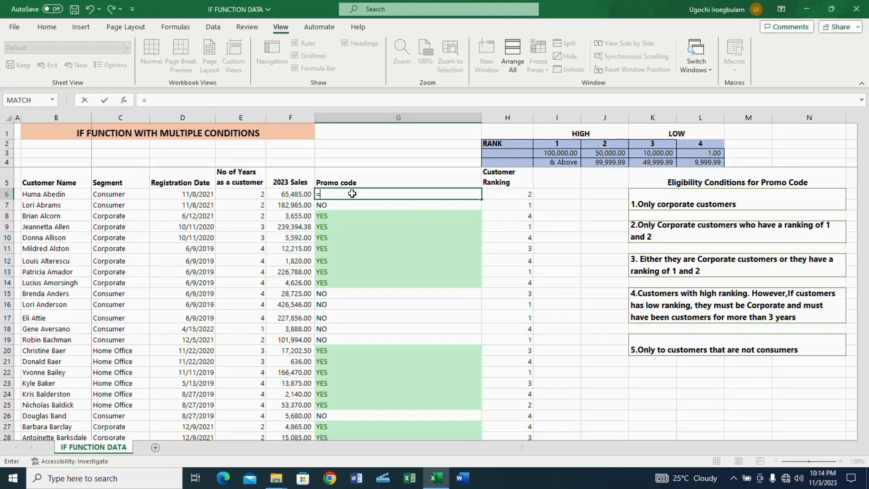
text(IF)
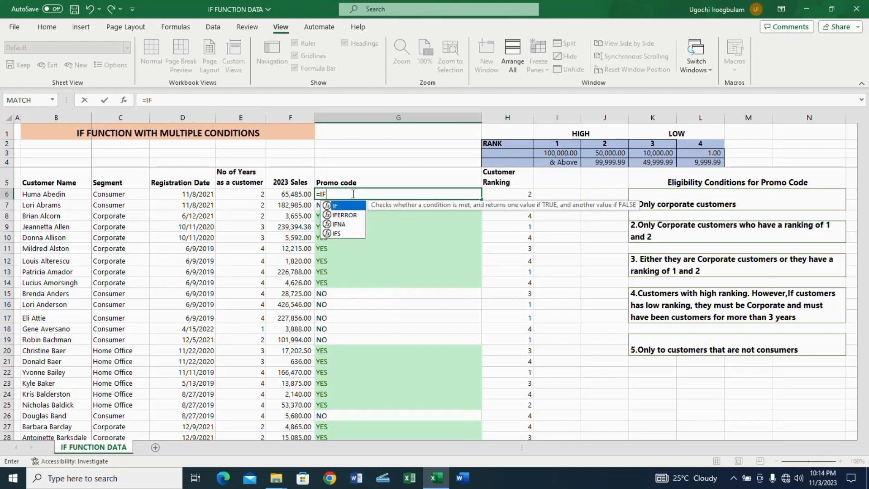
text((O)
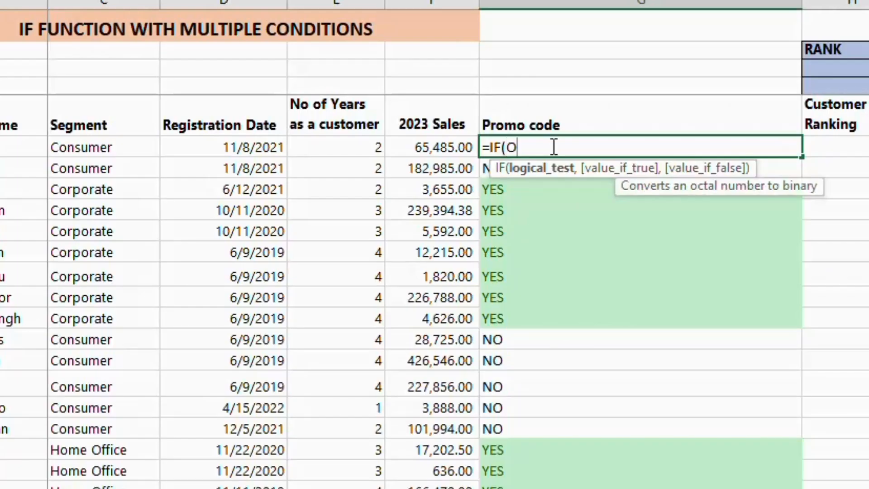
text(R)
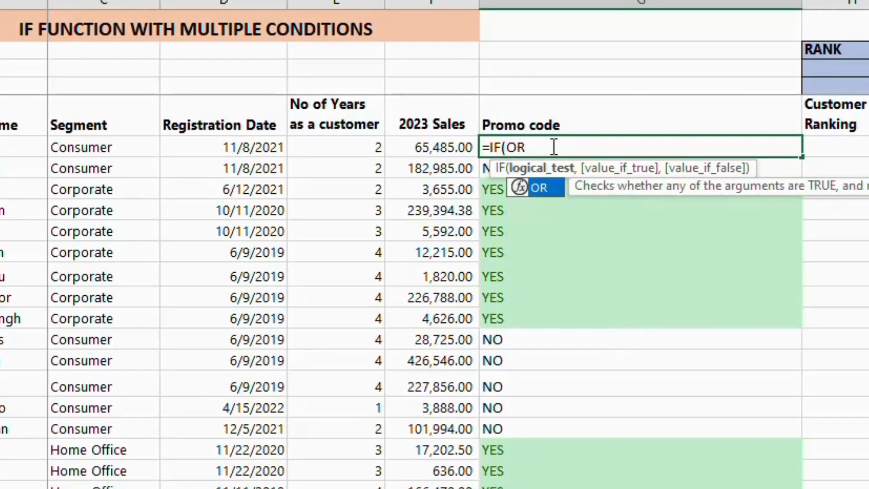
text(()
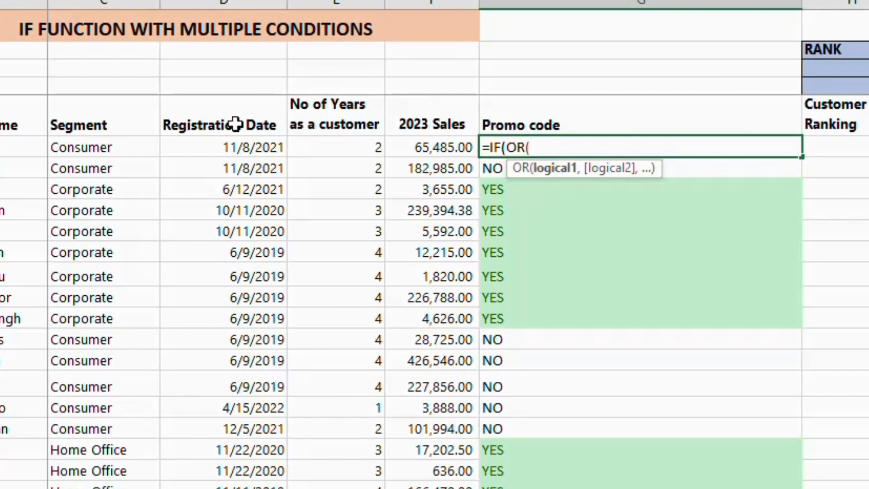
Enter C6="Corporate" as the first condition of the OR function in G6
click(109, 148)
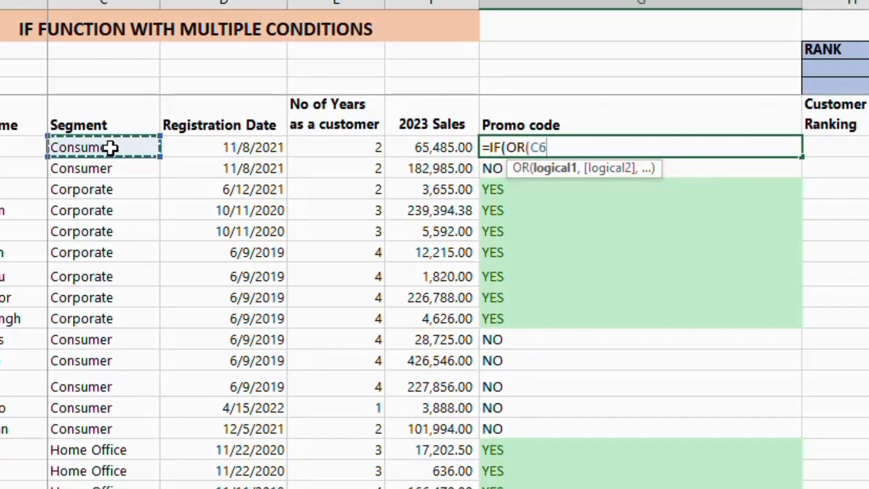
text(=)
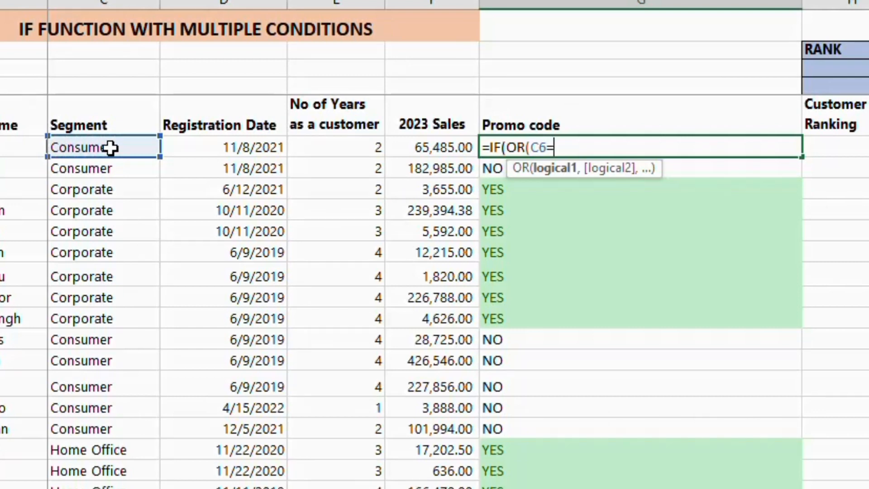
text("Corporate",)
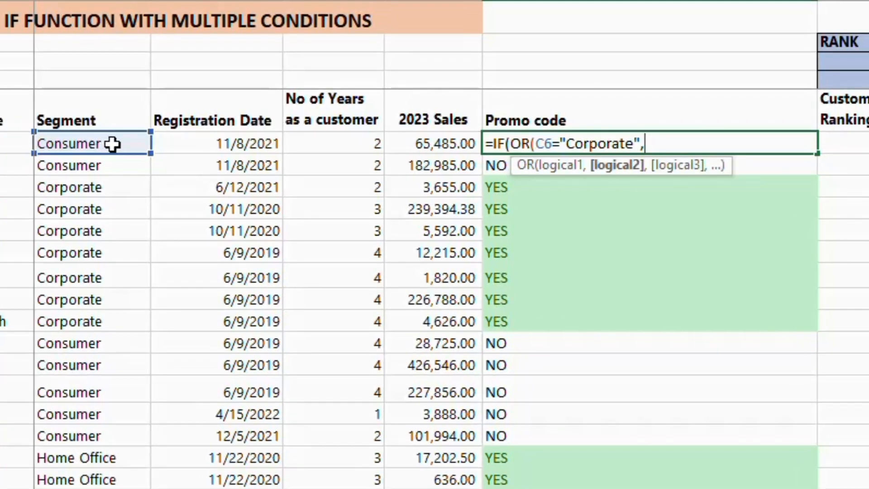
Add C6="Home Office" as the second OR condition in G6 and close the OR test
click(130, 150)
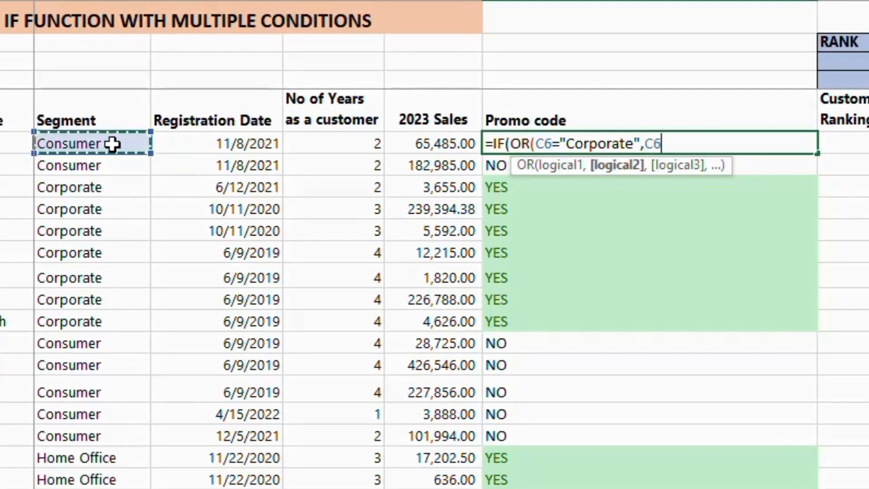
text(=)
text("Ho)
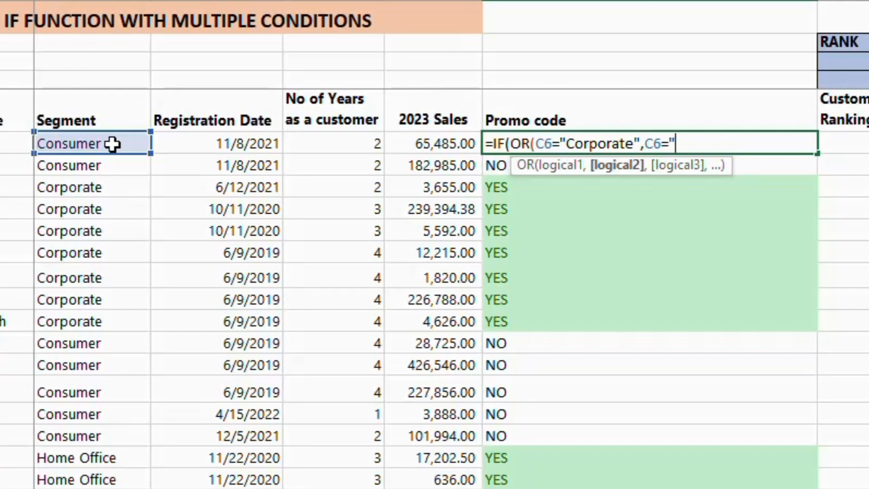
text(me)
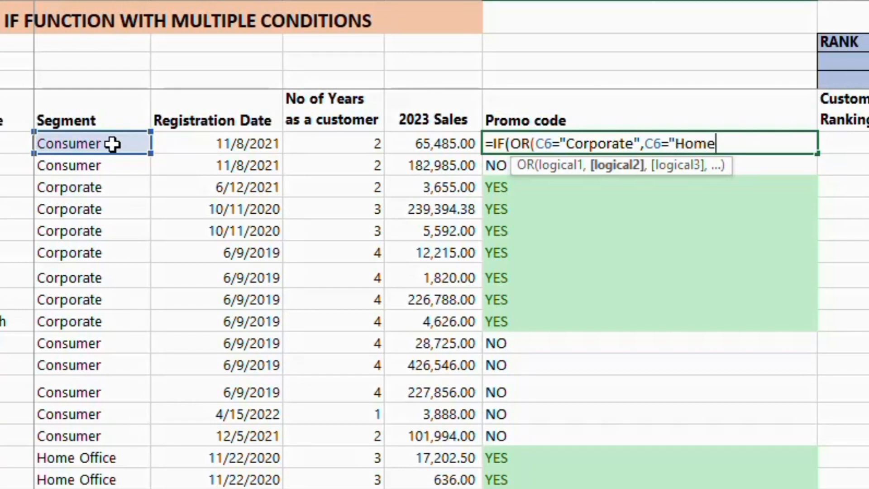
text( Office"))
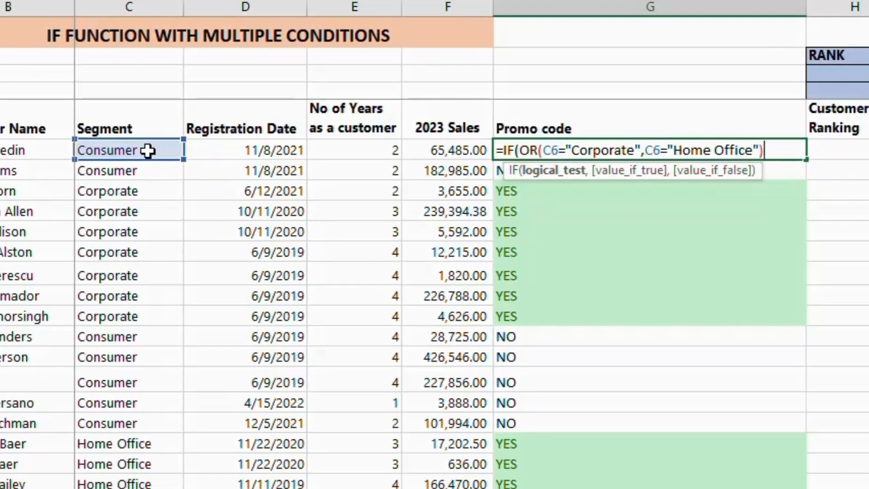
text(,"YES)
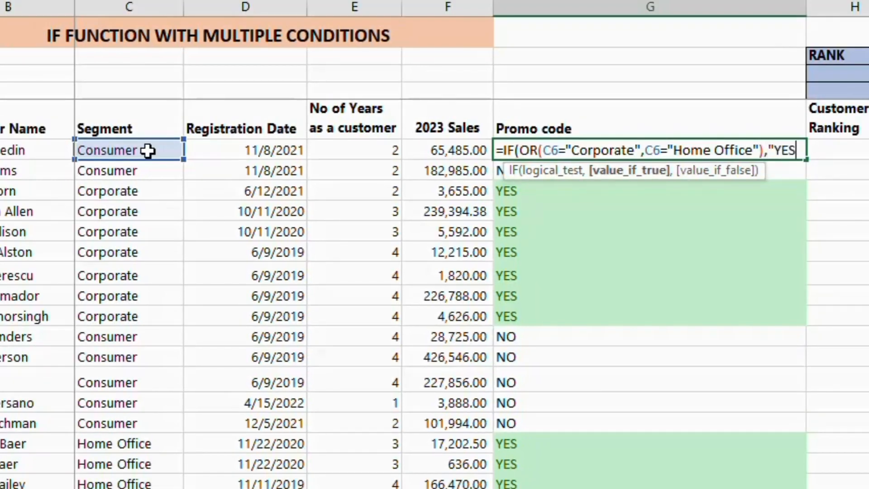
text(","N)
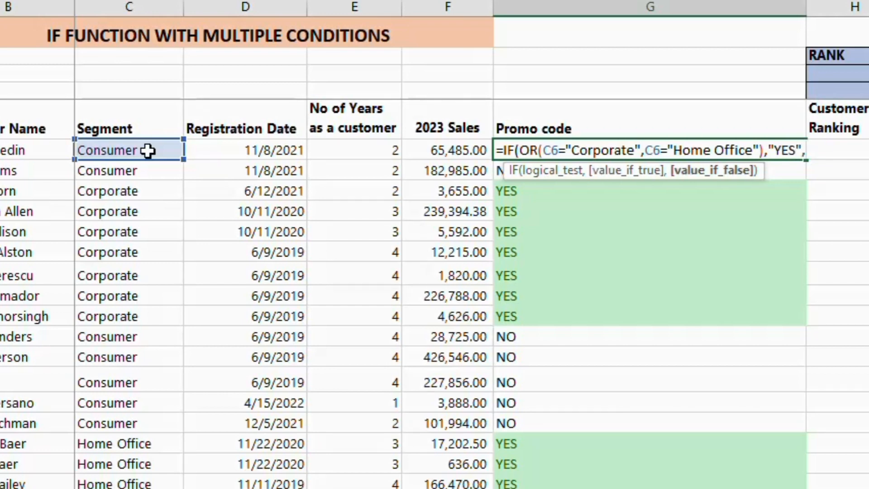
text(O"))
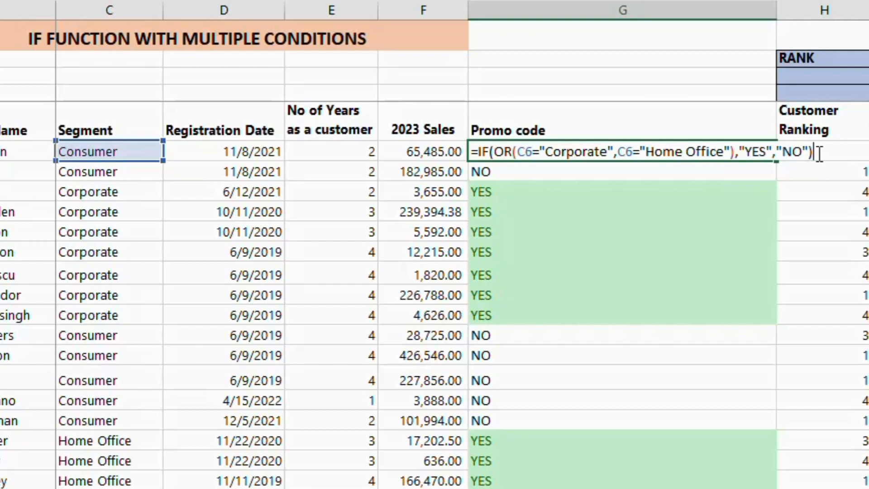
Finish the G6 OR formula with "YES" as the true result and "NO" as the false result
key(Return)
Fill the G6 OR formula down the Promo code column and reselect G6
click(739, 147)
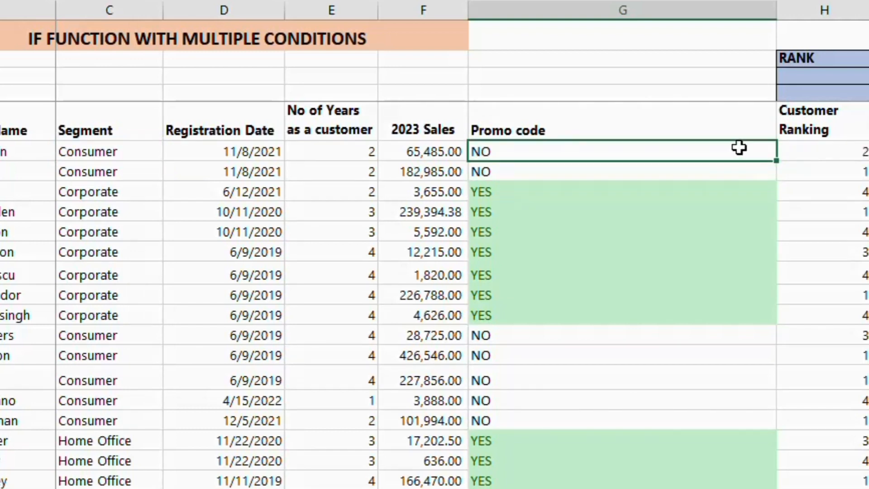
double_click(776, 161)
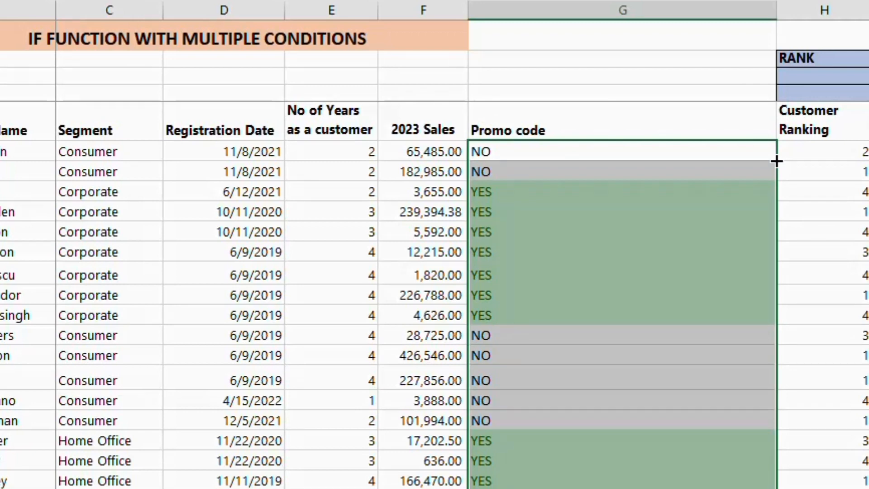
click(524, 185)
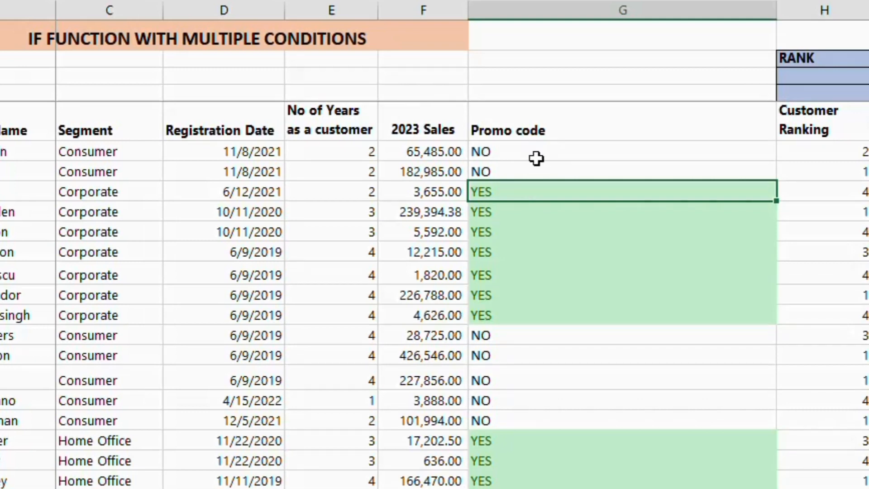
click(560, 151)
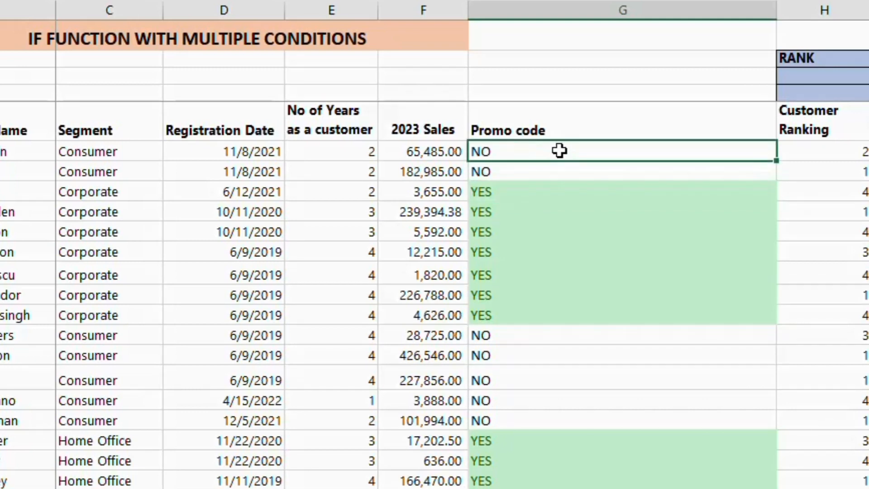